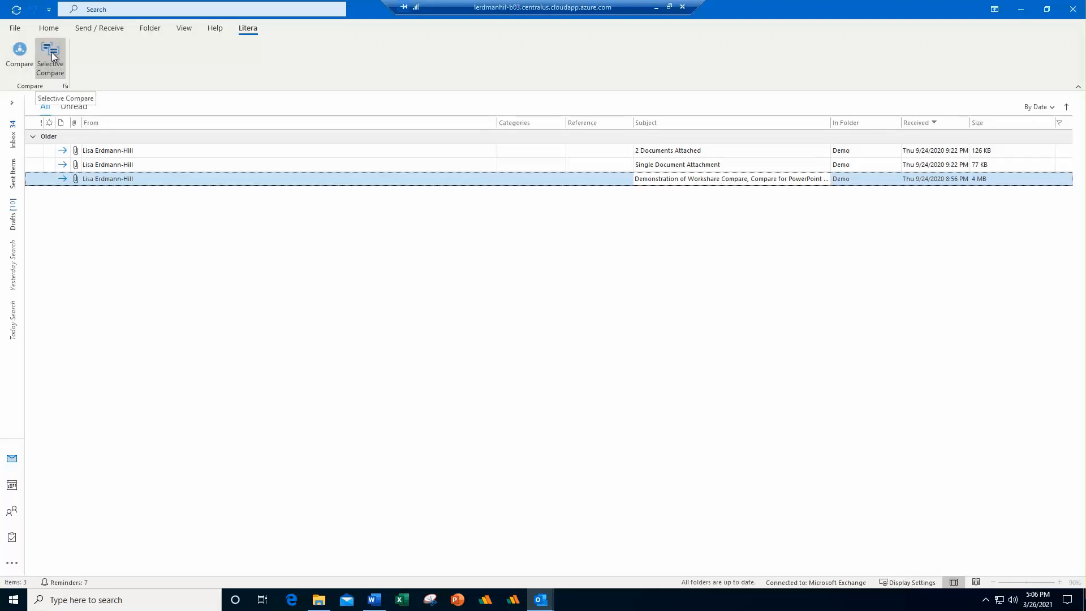
Start a comparison of the Single Document Attachment email's attachment from the message list, and cancel the document selection
{"action": "left_click", "coordinate": [650, 164]}
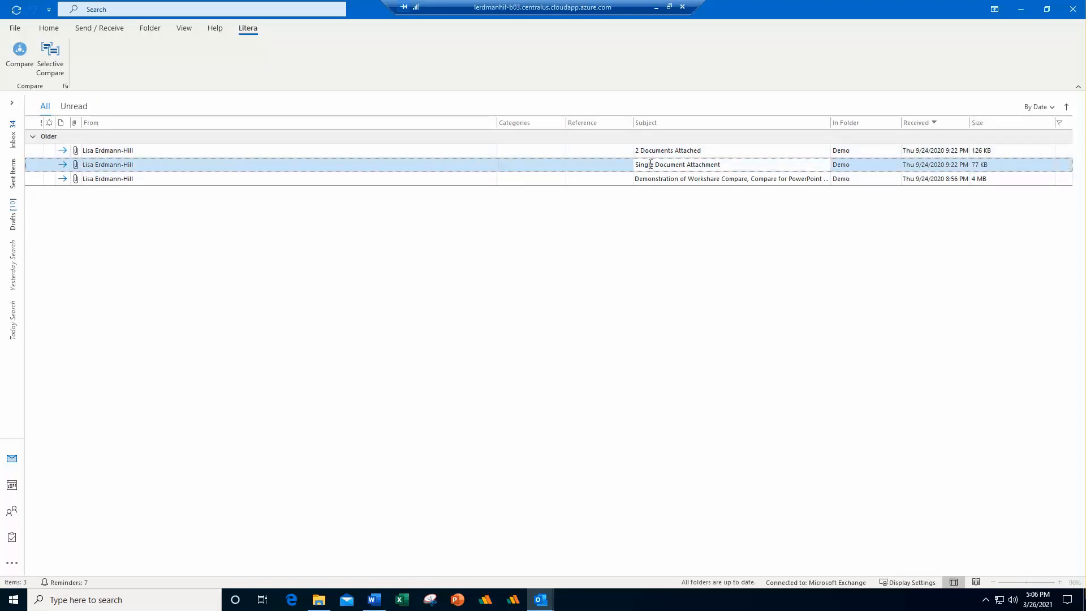
{"action": "left_click", "coordinate": [16, 53]}
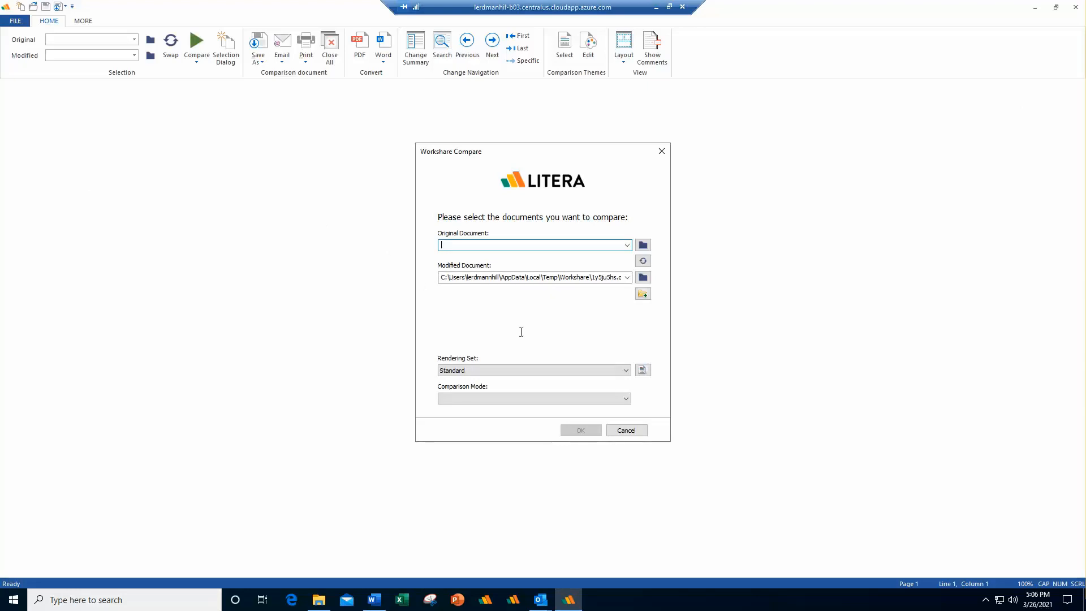
{"action": "left_click", "coordinate": [610, 432]}
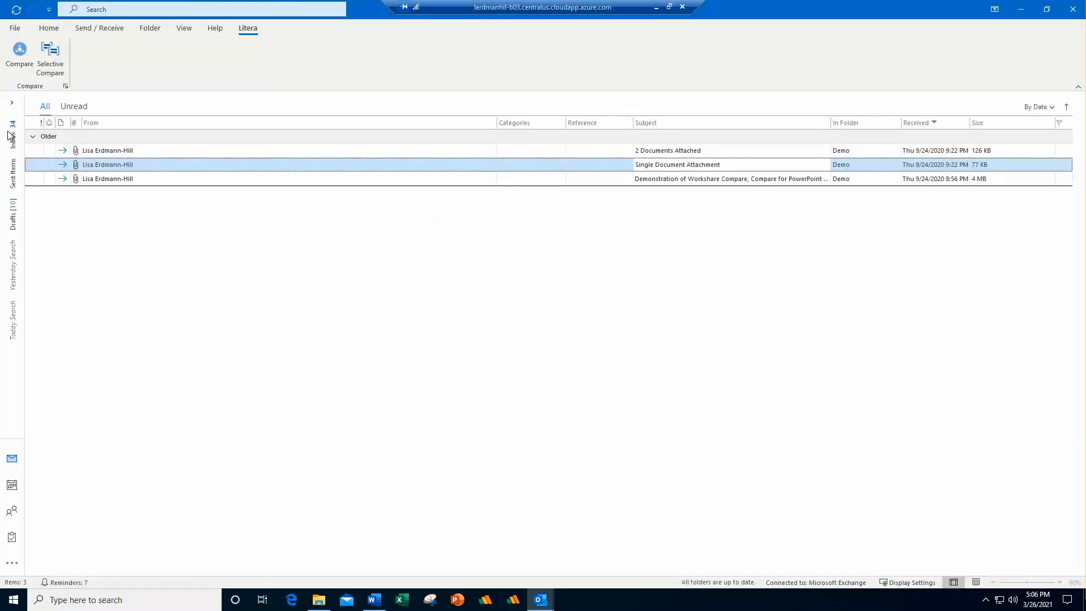
Open the Single Document Attachment email, start a comparison directly from Sample Original Document.docx, then cancel and close the email
{"action": "double_click", "coordinate": [95, 163]}
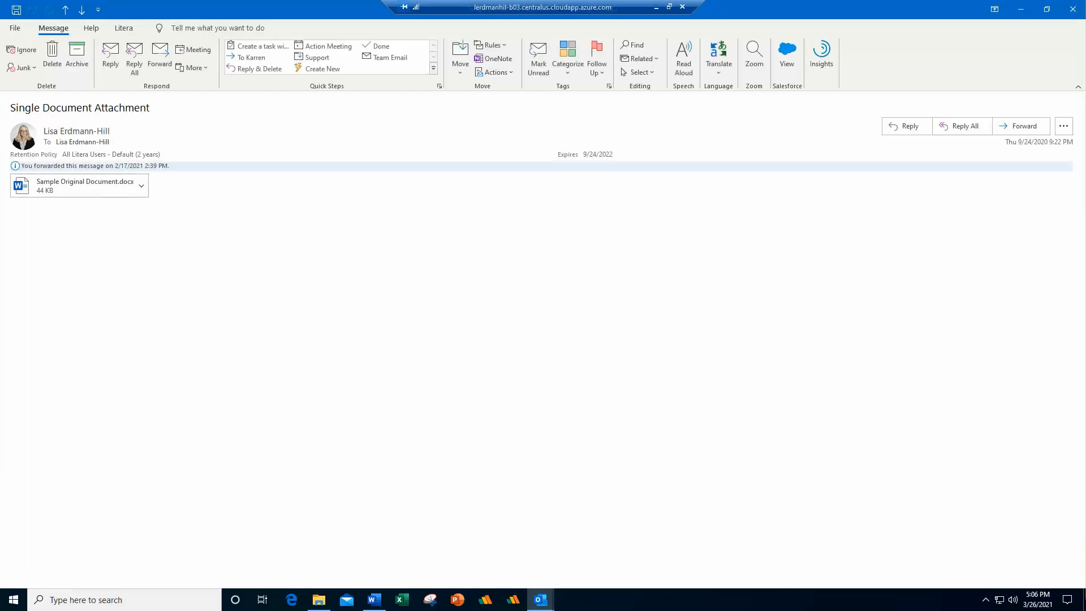
{"action": "right_click", "coordinate": [71, 188]}
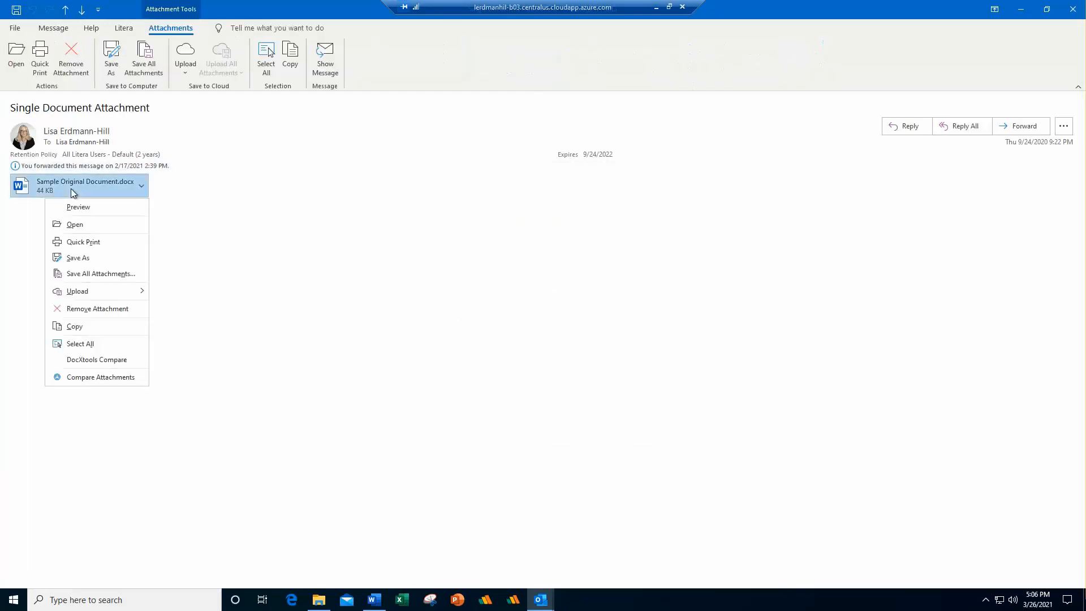
{"action": "left_click", "coordinate": [86, 378]}
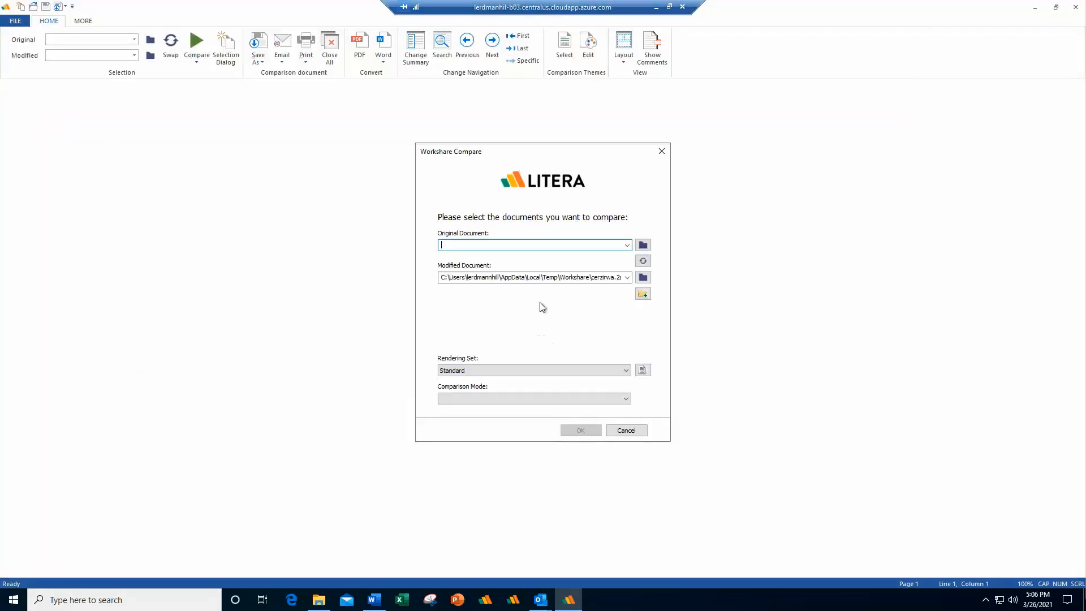
{"action": "left_click", "coordinate": [626, 430]}
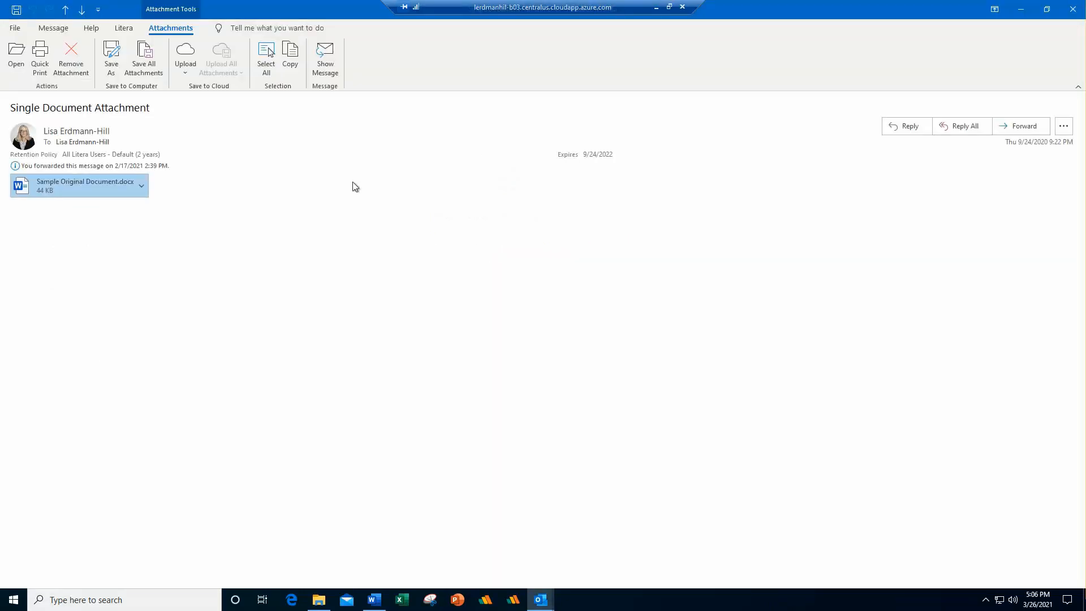
{"action": "left_click", "coordinate": [1072, 9]}
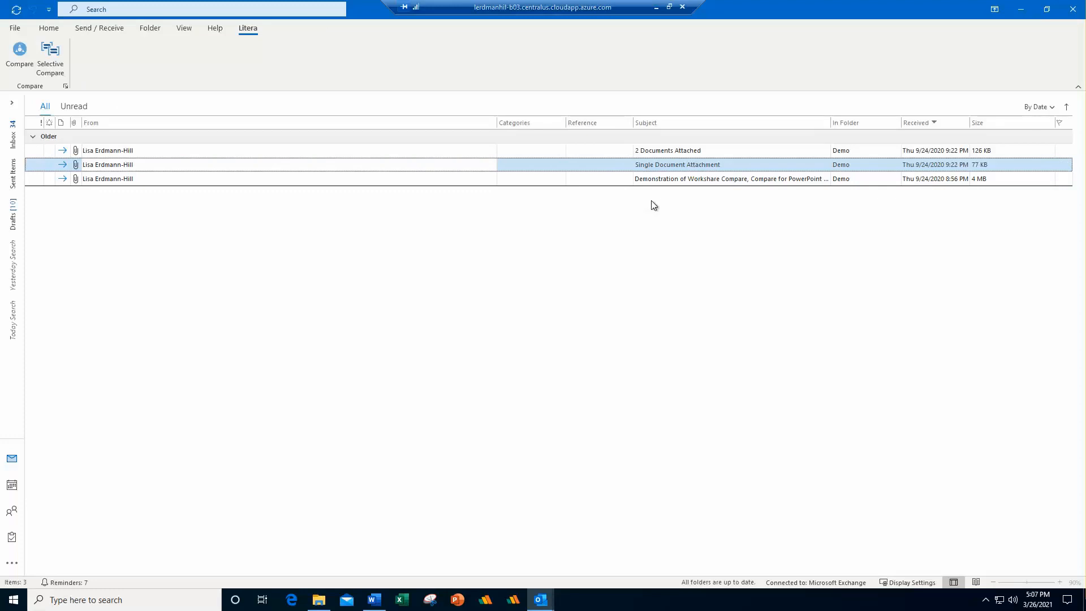
Open the 2 Documents Attached email, start a comparison of its two Arrangement Letter attachments, and cancel it
{"action": "double_click", "coordinate": [664, 151]}
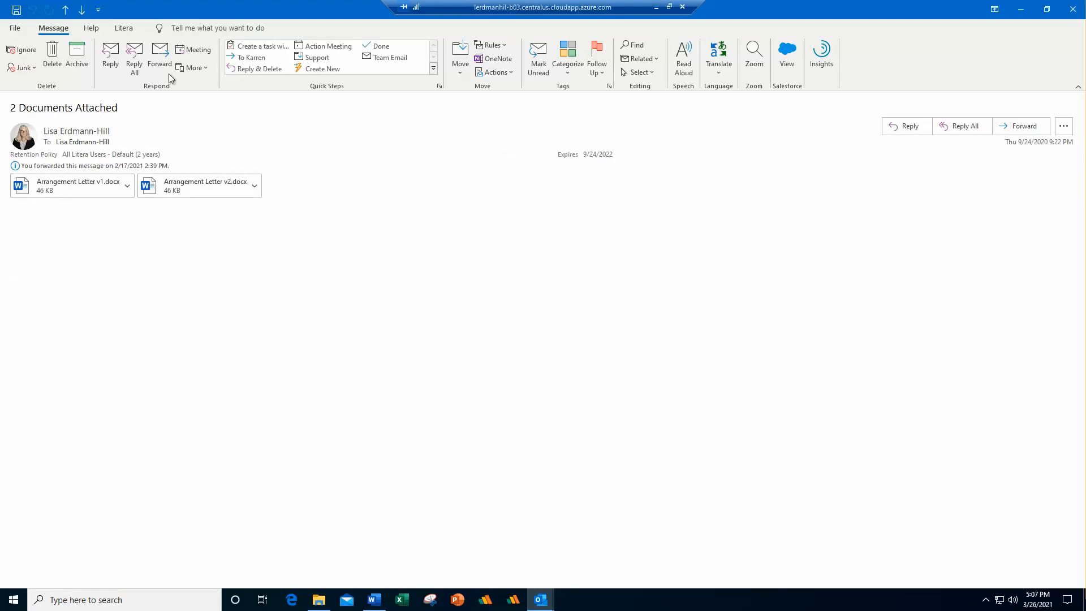
{"action": "left_click", "coordinate": [123, 28]}
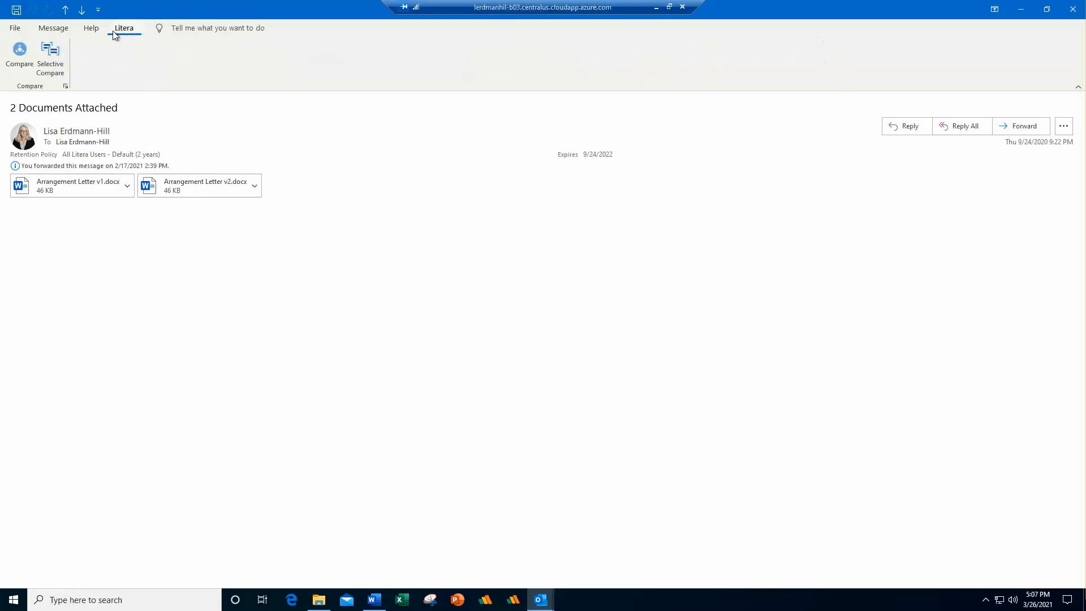
{"action": "left_click", "coordinate": [18, 54]}
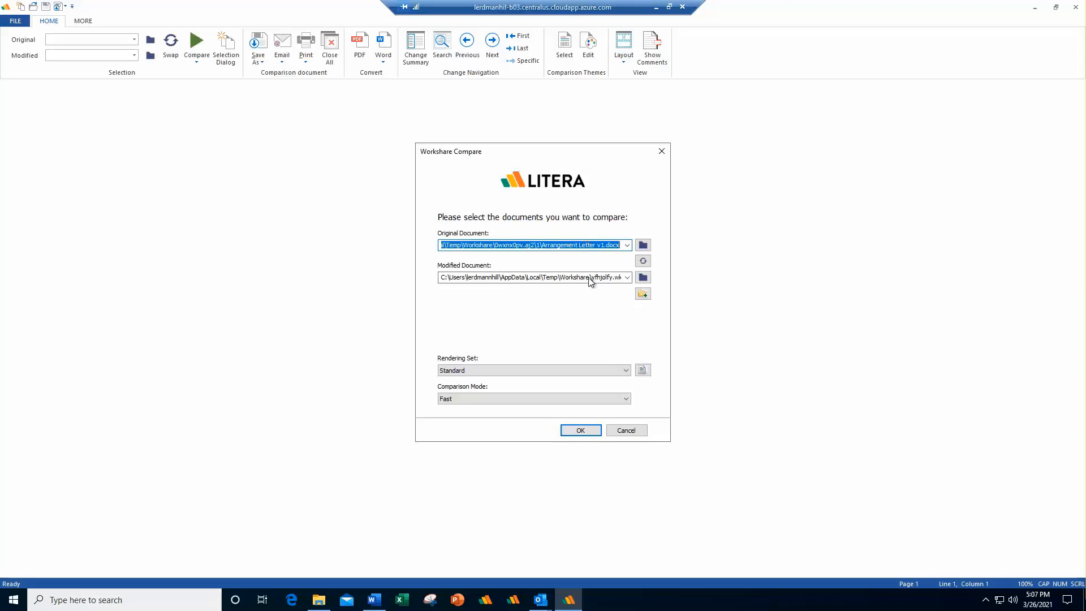
{"action": "left_click", "coordinate": [626, 431]}
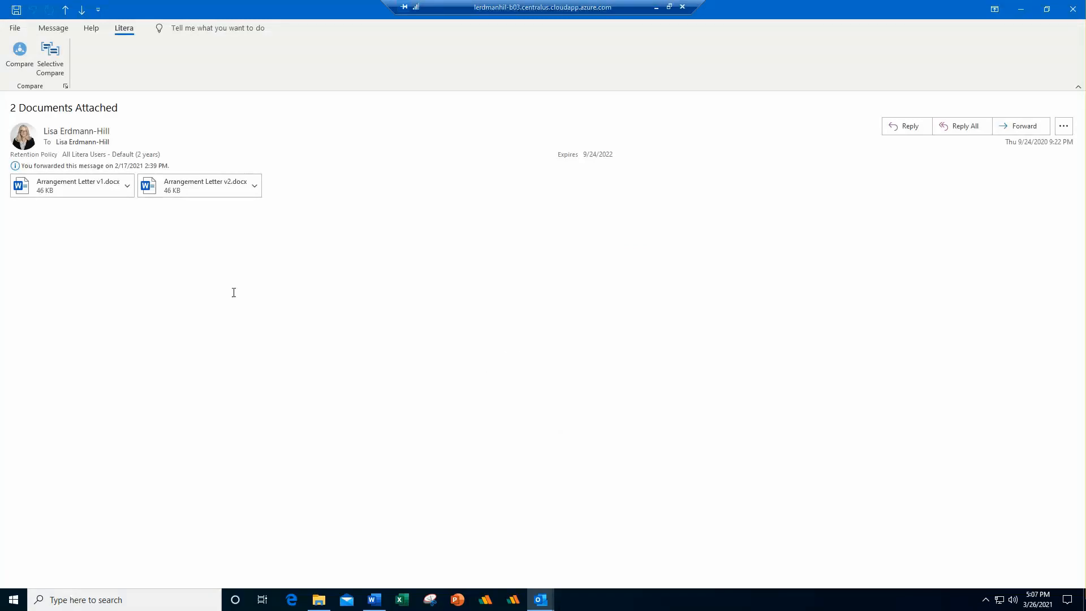
Start a comparison from only the Arrangement Letter v2.docx attachment, cancel it and close the email
{"action": "right_click", "coordinate": [213, 186]}
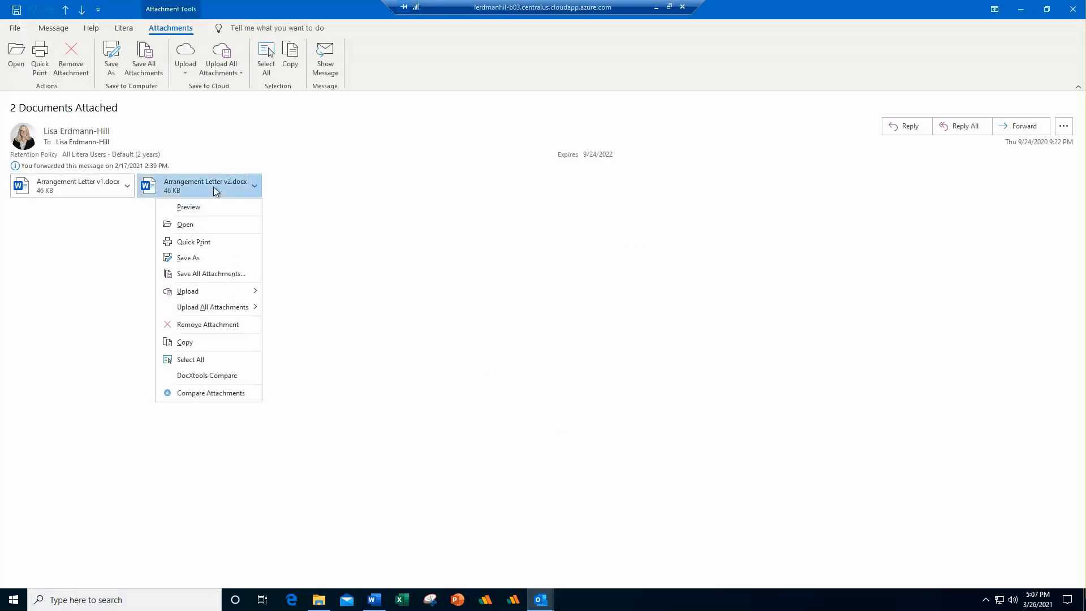
{"action": "left_click", "coordinate": [218, 393]}
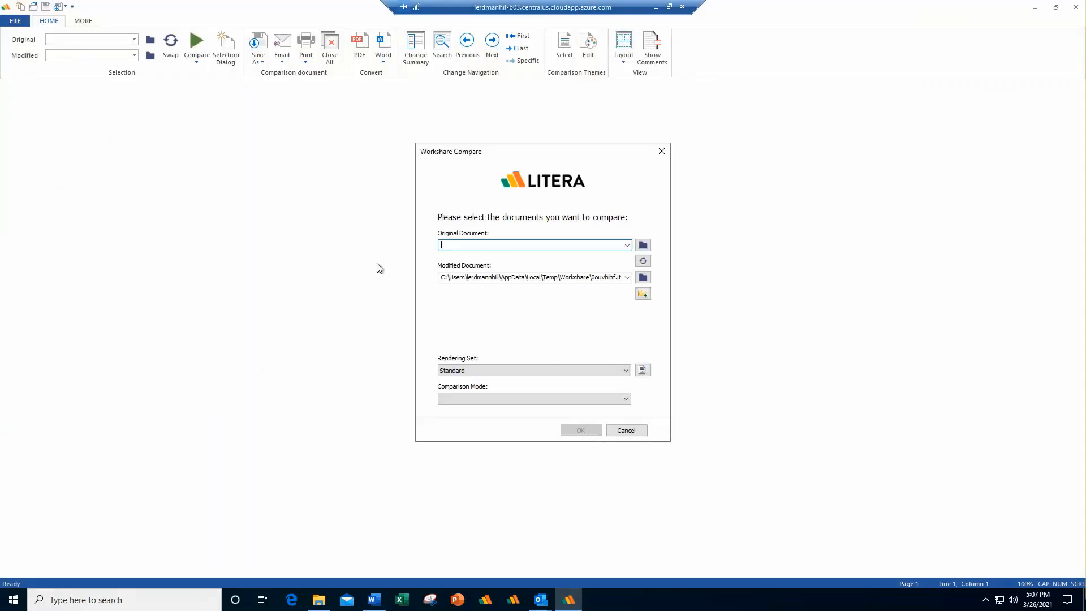
{"action": "left_click", "coordinate": [636, 434]}
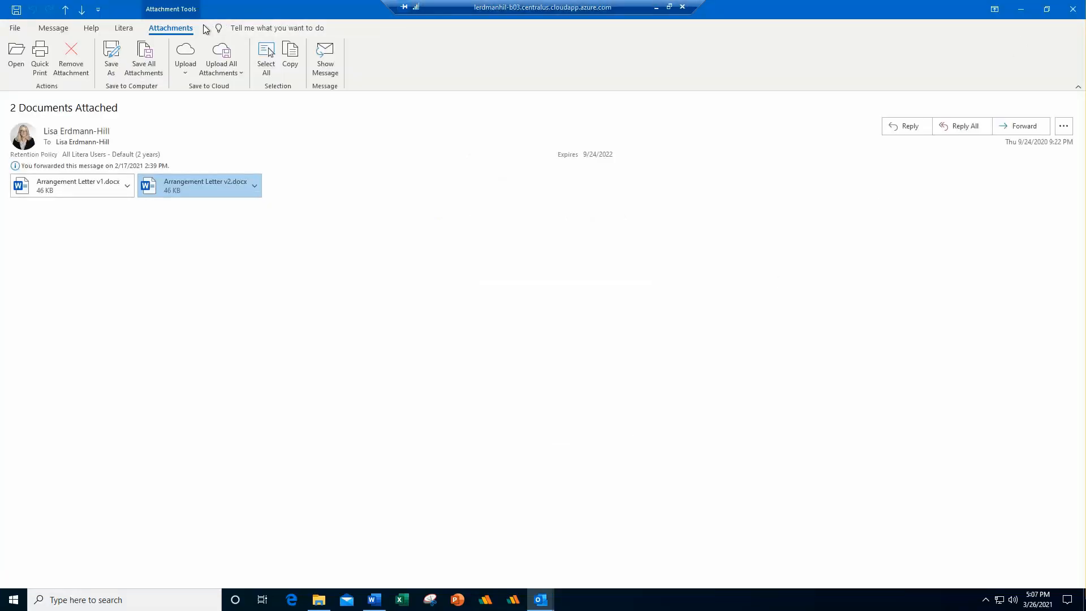
{"action": "left_click", "coordinate": [1072, 9]}
Start a comparison of the 2 Documents Attached email's attachments from the message list without opening it, and cancel it
{"action": "left_click", "coordinate": [121, 164]}
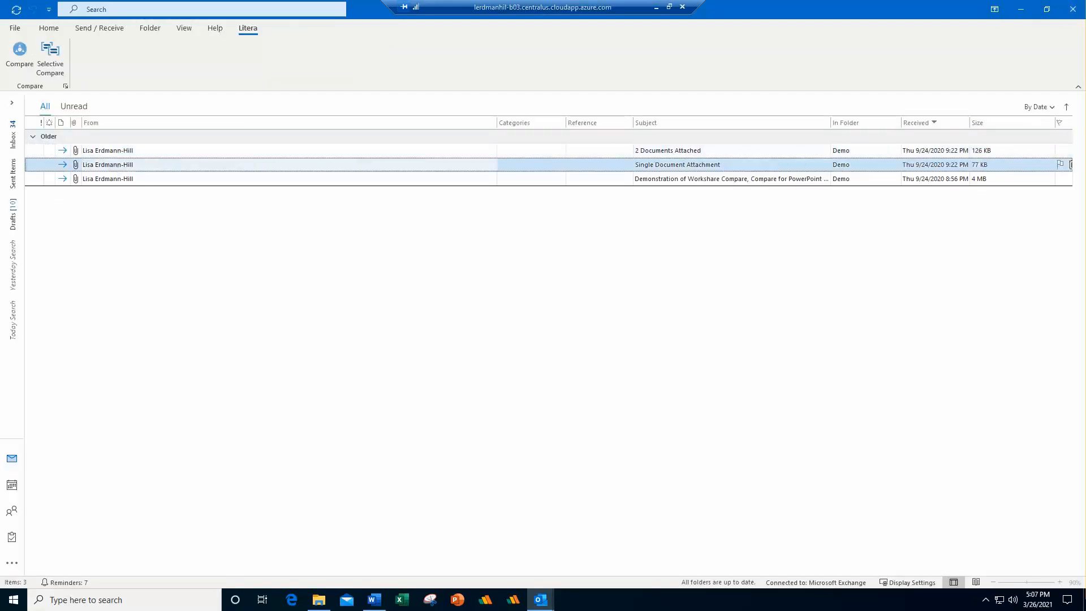
{"action": "left_click", "coordinate": [656, 150]}
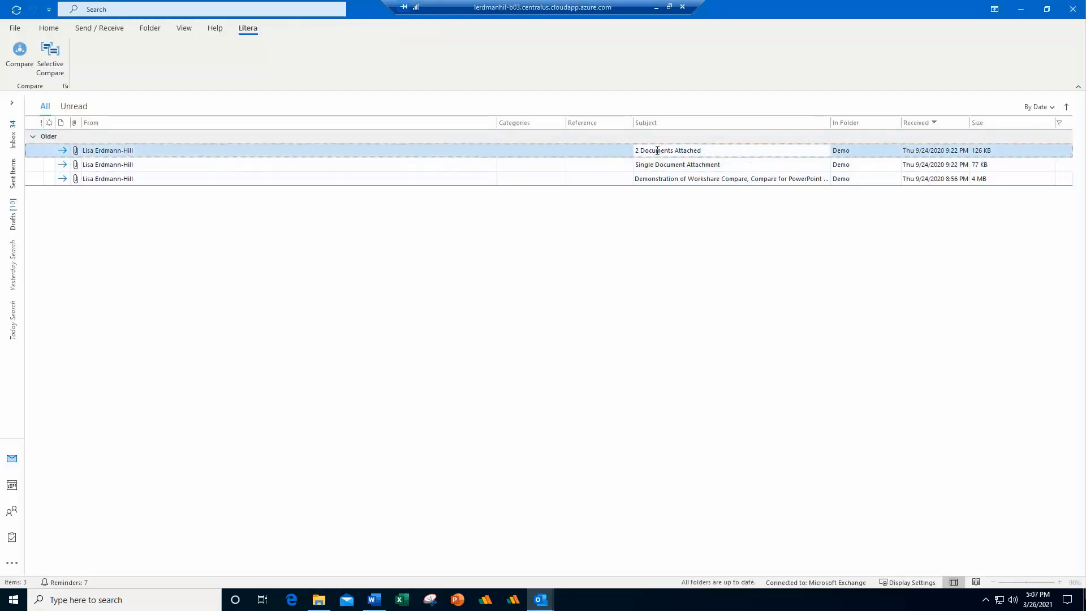
{"action": "left_click", "coordinate": [26, 47]}
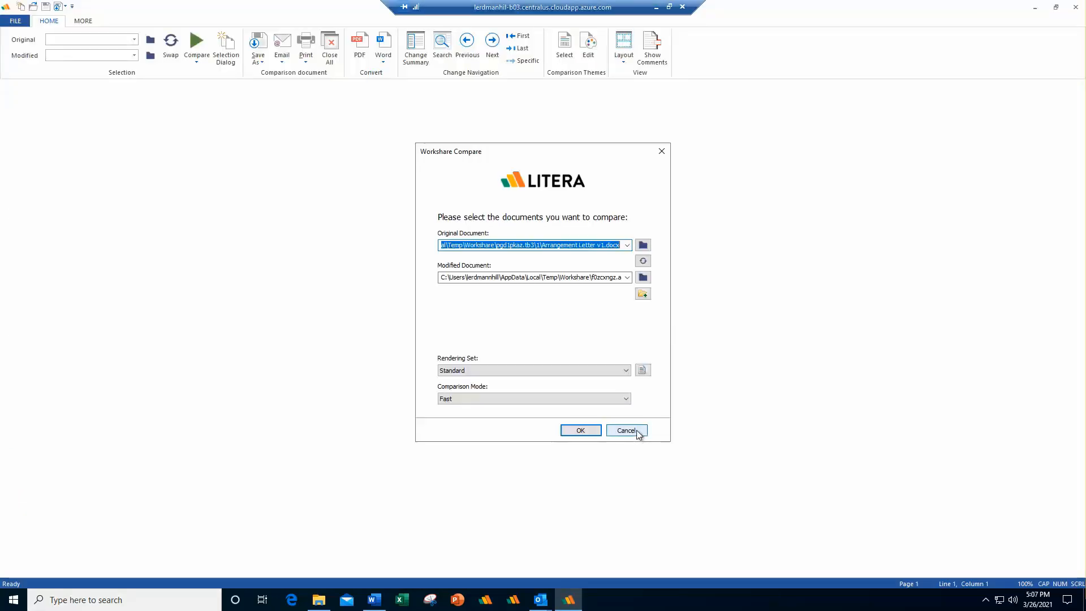
{"action": "left_click", "coordinate": [638, 435]}
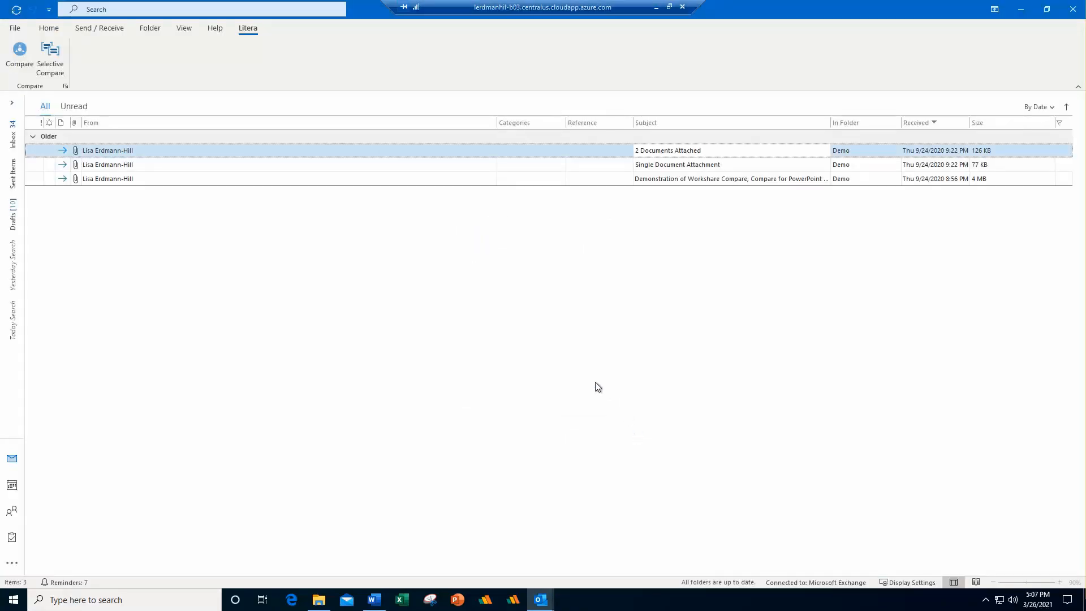
Bring up the attachment choices for comparing files in the Demonstration of Workshare Compare email from the message list, and cancel
{"action": "left_click", "coordinate": [667, 185]}
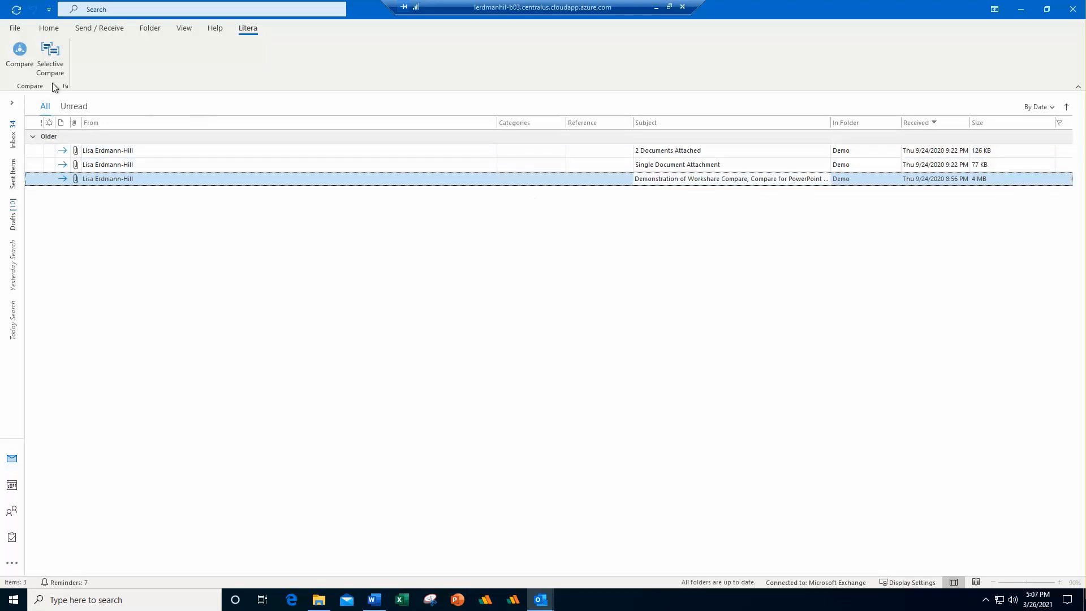
{"action": "left_click", "coordinate": [17, 54]}
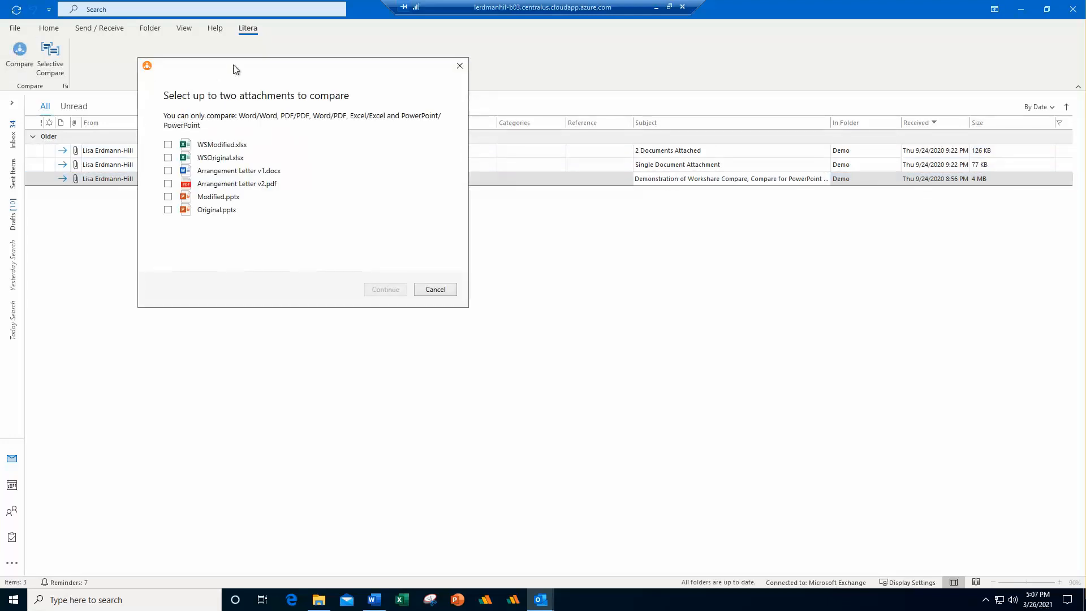
{"action": "left_click_drag", "start_coordinate": [241, 64], "coordinate": [471, 157]}
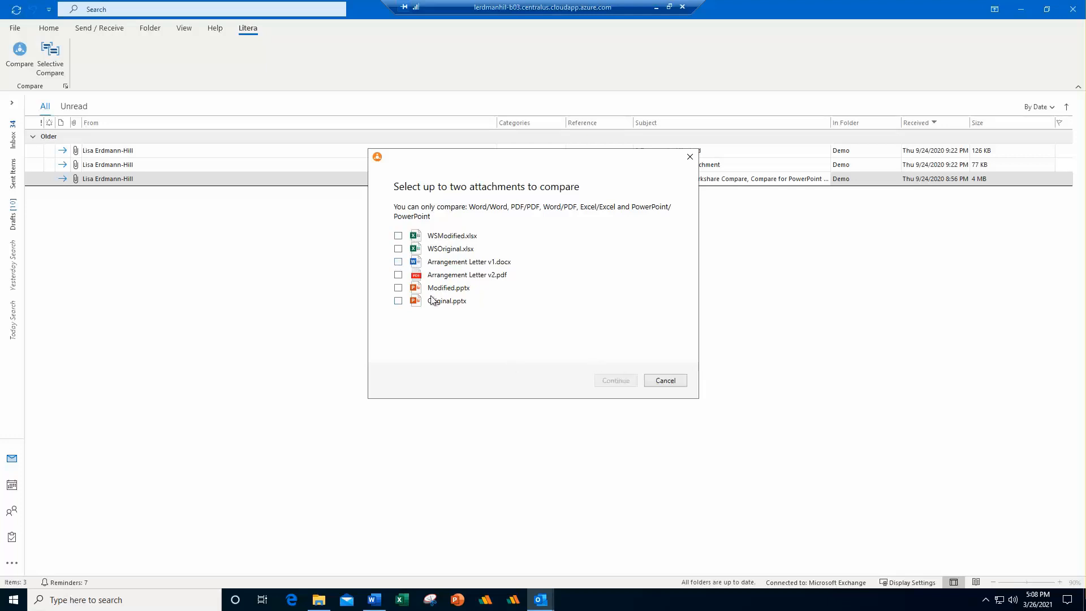
{"action": "left_click", "coordinate": [659, 380]}
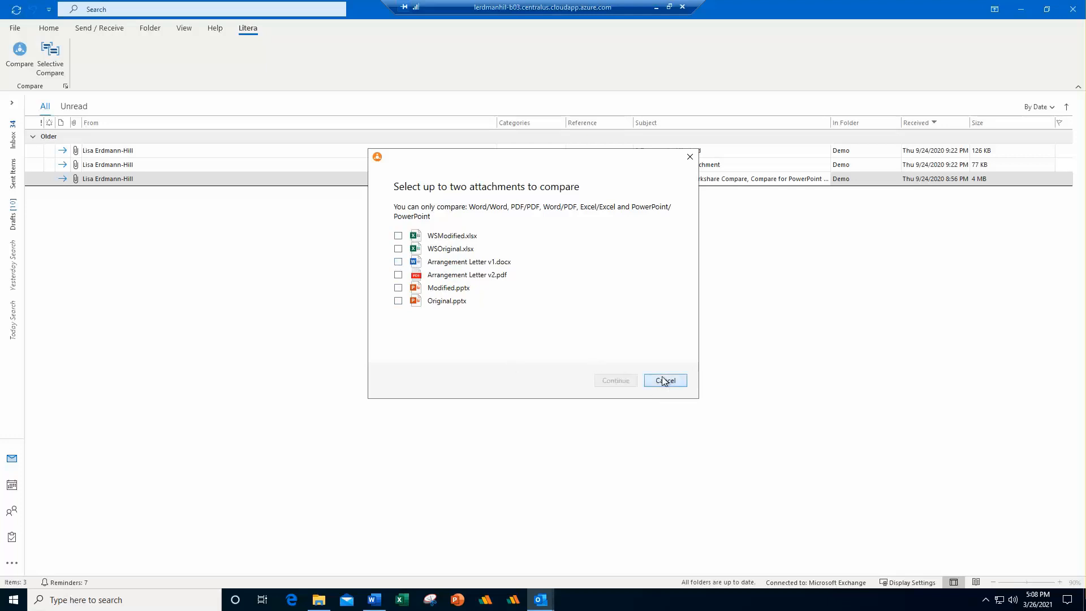
Open the Demonstration of Workshare Compare email and look at its attachment choices for comparison, dismissing them without a selection
{"action": "double_click", "coordinate": [118, 178]}
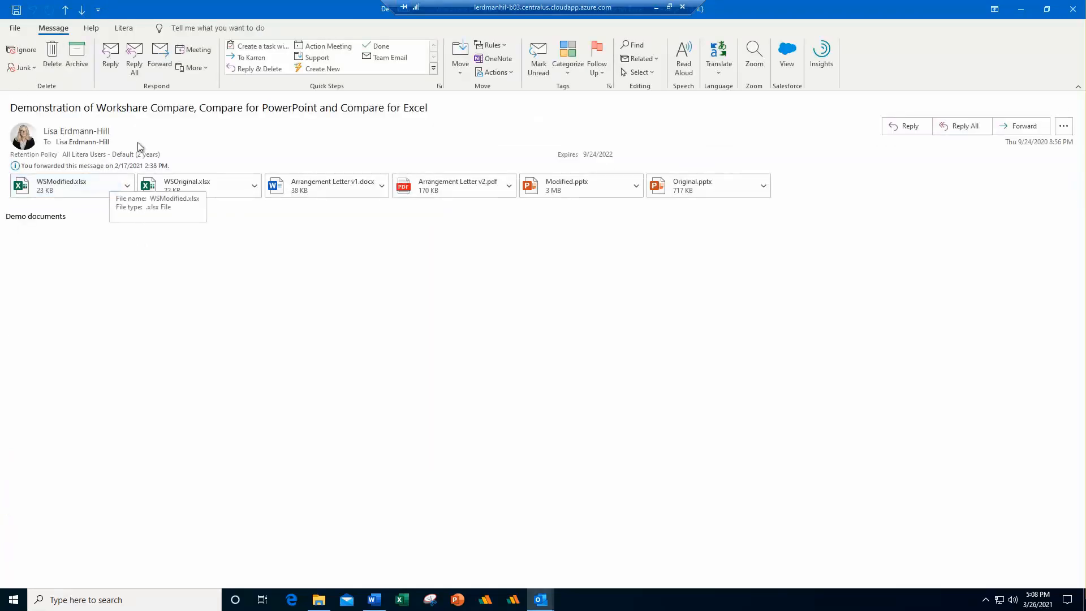
{"action": "left_click", "coordinate": [124, 28]}
{"action": "left_click", "coordinate": [17, 54]}
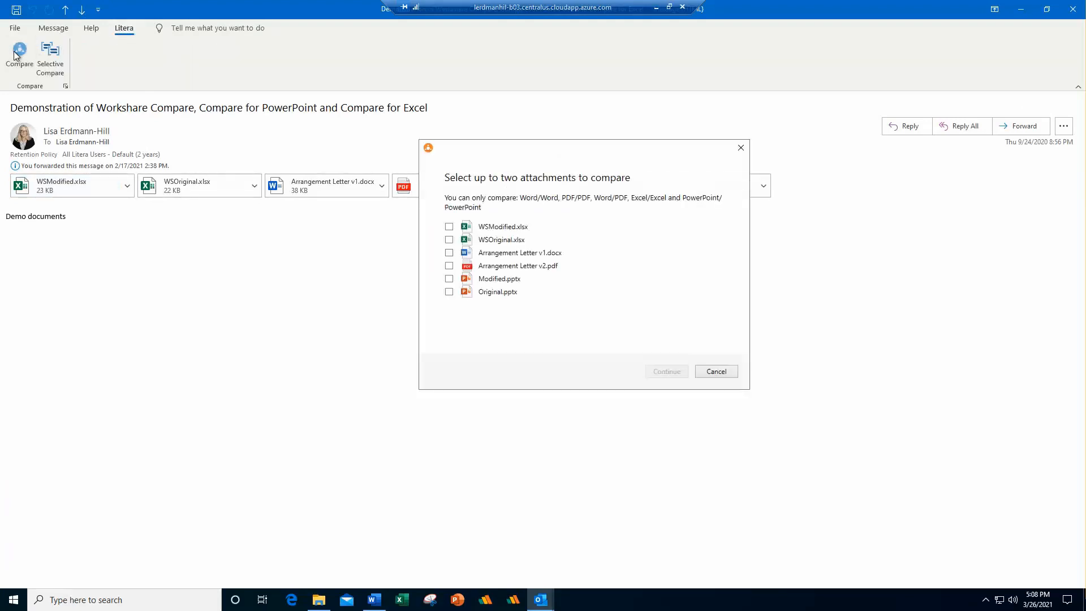
{"action": "left_click", "coordinate": [716, 372]}
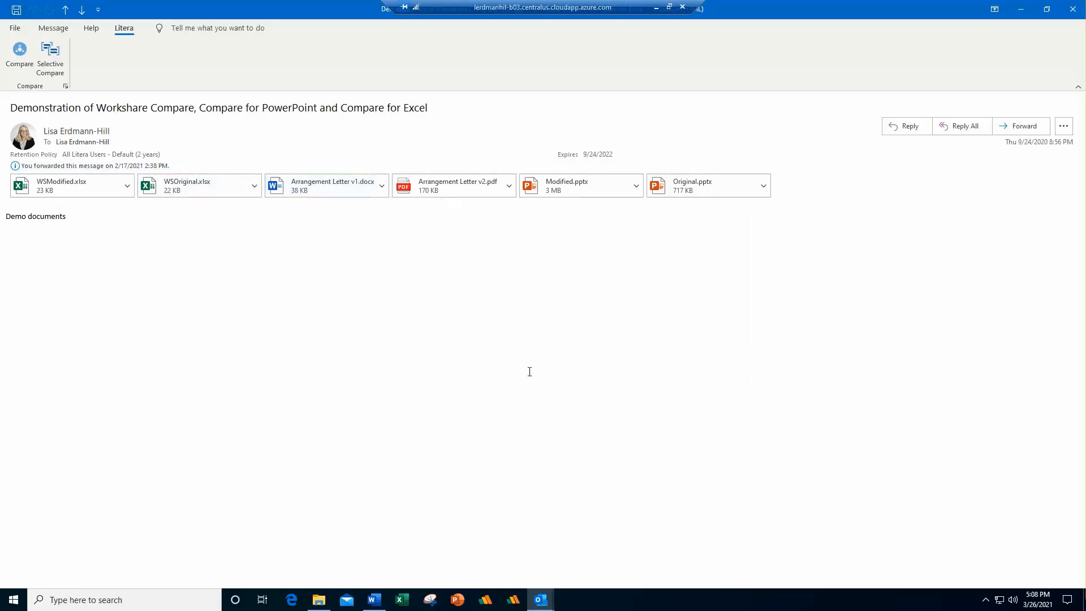
Choose Arrangement Letter v1.docx and Arrangement Letter v2.pdf from the open email's attachments for comparison, and continue to the document selection
{"action": "left_click", "coordinate": [19, 54]}
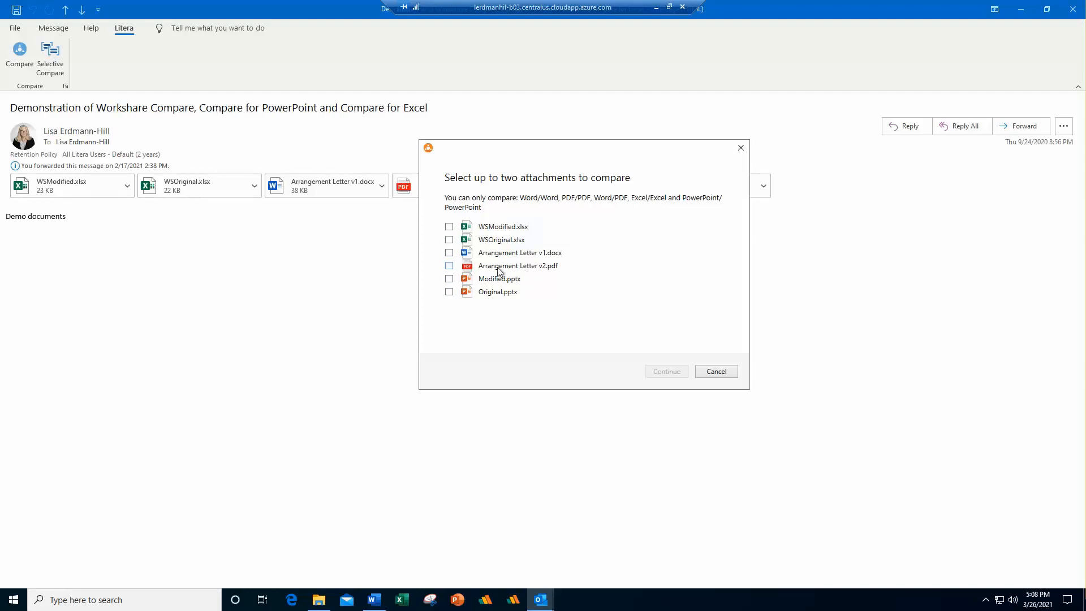
{"action": "left_click", "coordinate": [450, 279]}
{"action": "left_click", "coordinate": [449, 265]}
{"action": "left_click", "coordinate": [449, 279]}
{"action": "left_click", "coordinate": [450, 254]}
{"action": "left_click", "coordinate": [449, 226]}
{"action": "left_click", "coordinate": [449, 239]}
{"action": "left_click", "coordinate": [449, 253]}
{"action": "left_click", "coordinate": [450, 266]}
{"action": "left_click", "coordinate": [450, 226]}
{"action": "left_click", "coordinate": [449, 239]}
{"action": "left_click", "coordinate": [449, 253]}
{"action": "left_click", "coordinate": [450, 266]}
{"action": "left_click", "coordinate": [664, 372]}
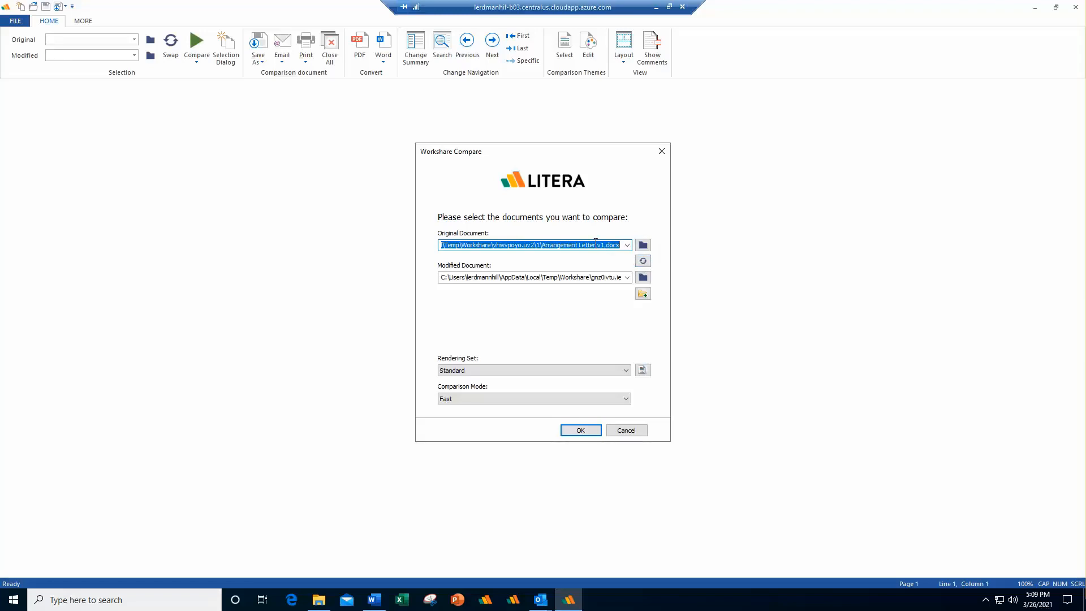
Add Arrangement Letter v2.docx from the Word to Word folder as a second modified document
{"action": "left_click", "coordinate": [643, 294]}
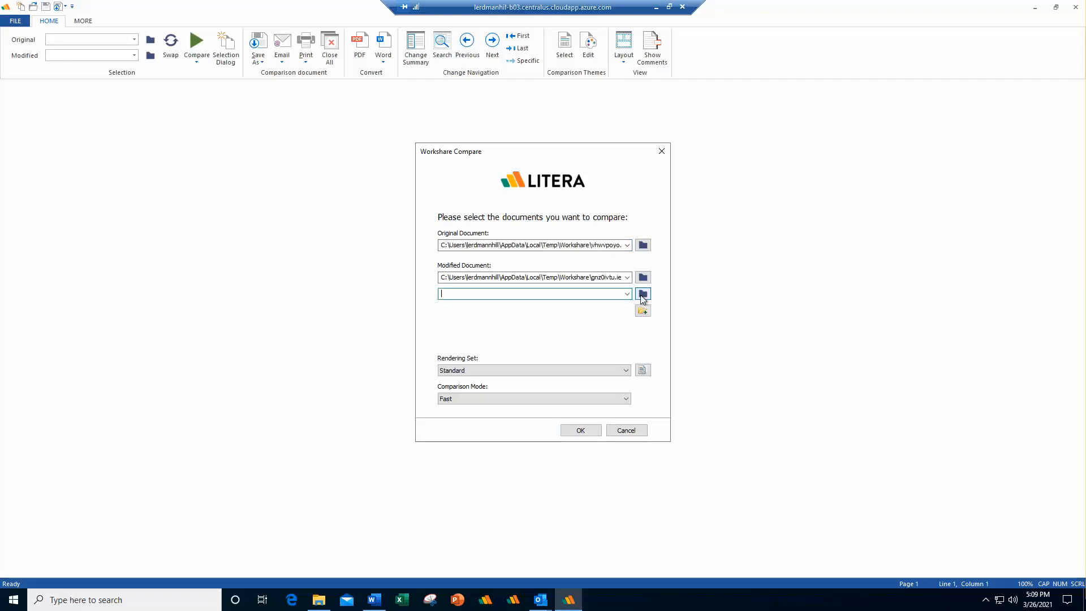
{"action": "left_click", "coordinate": [627, 294]}
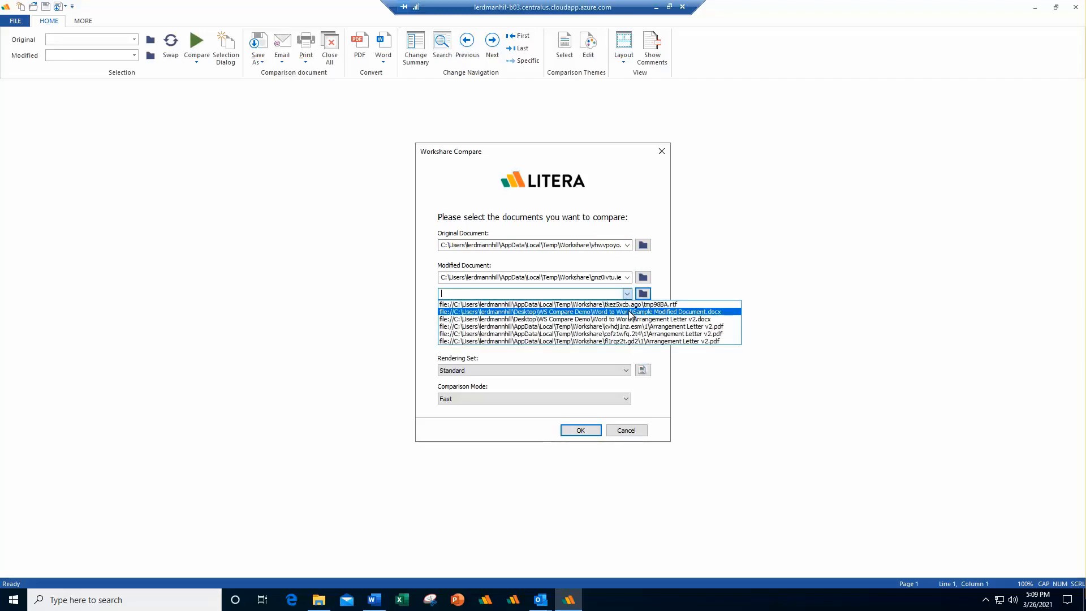
{"action": "left_click", "coordinate": [629, 319]}
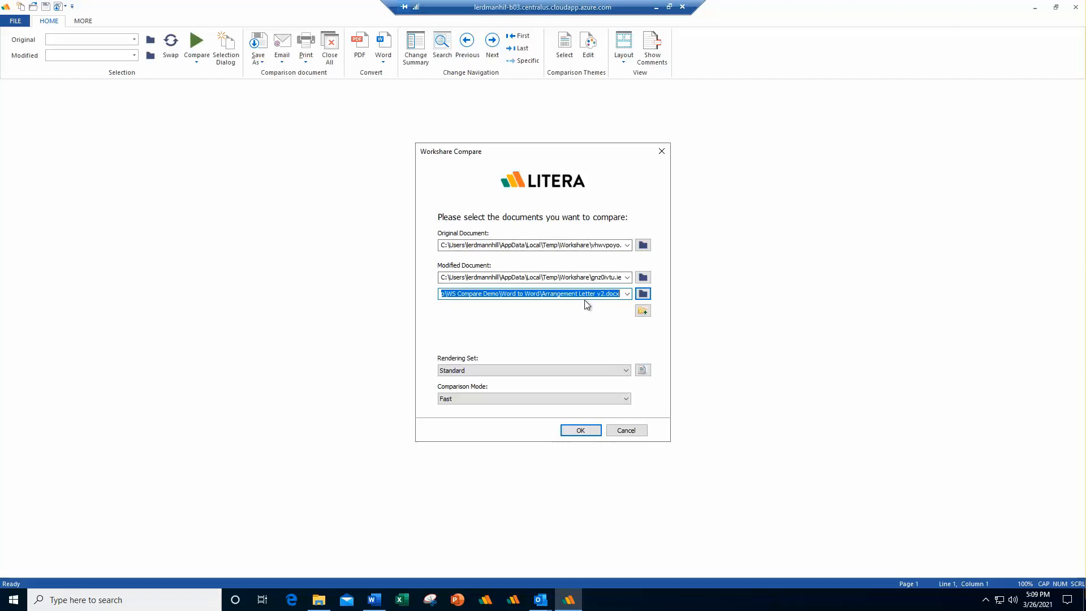
Look through the available rendering sets, then inspect the Standard set's comparison options and redline rendering settings without changing them
{"action": "left_click", "coordinate": [451, 370]}
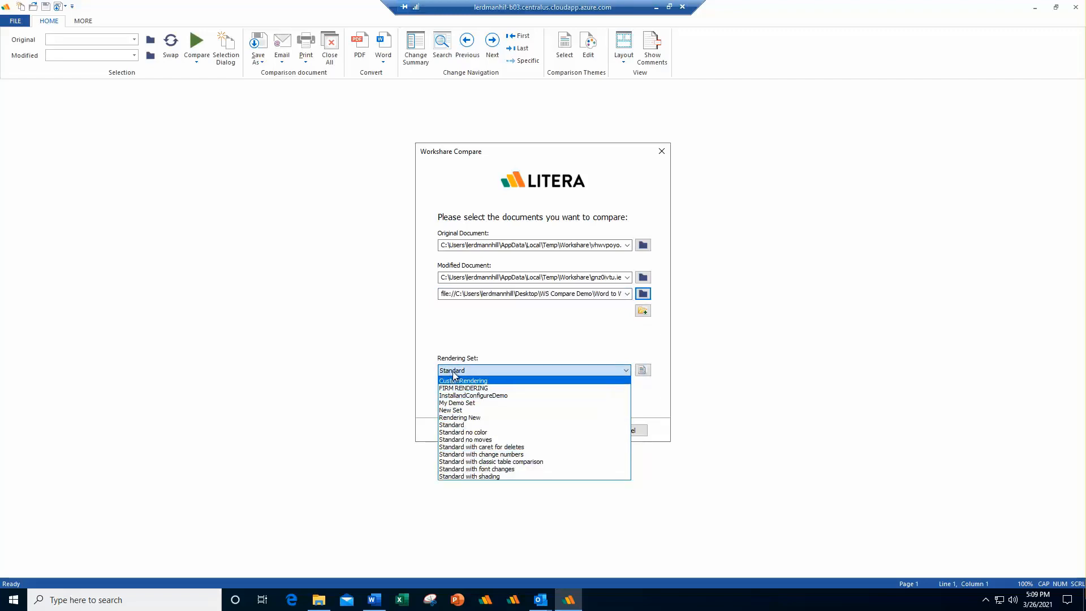
{"action": "left_click", "coordinate": [454, 371]}
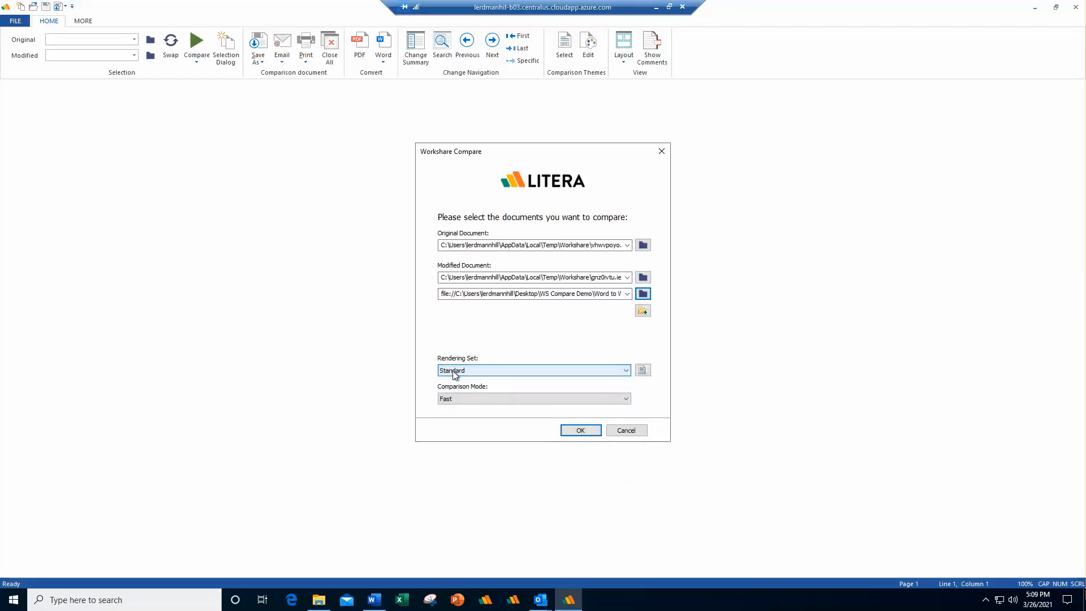
{"action": "left_click", "coordinate": [642, 371]}
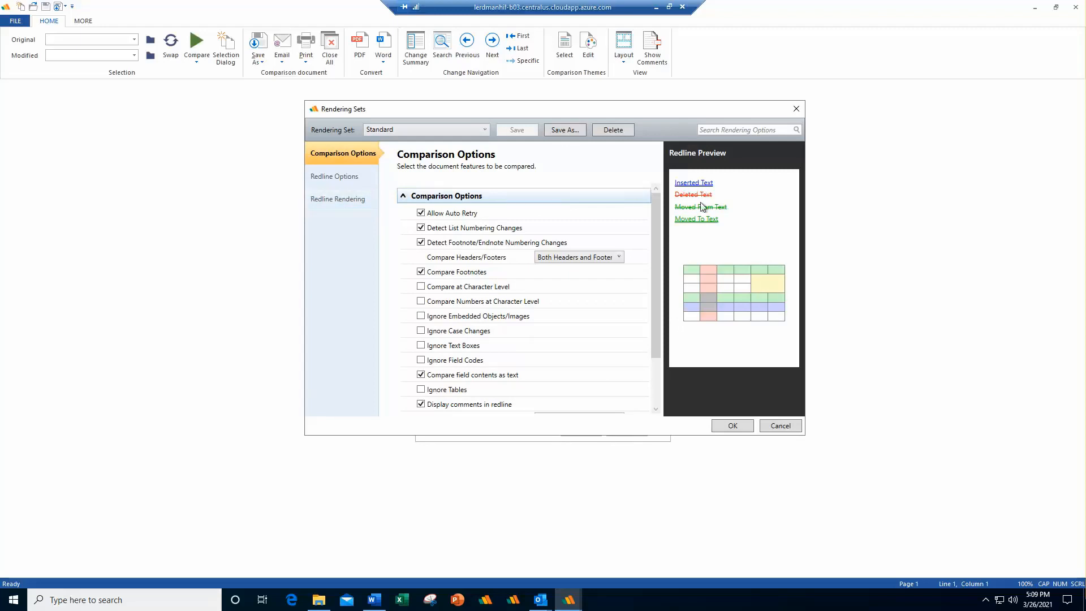
{"action": "left_click", "coordinate": [331, 201]}
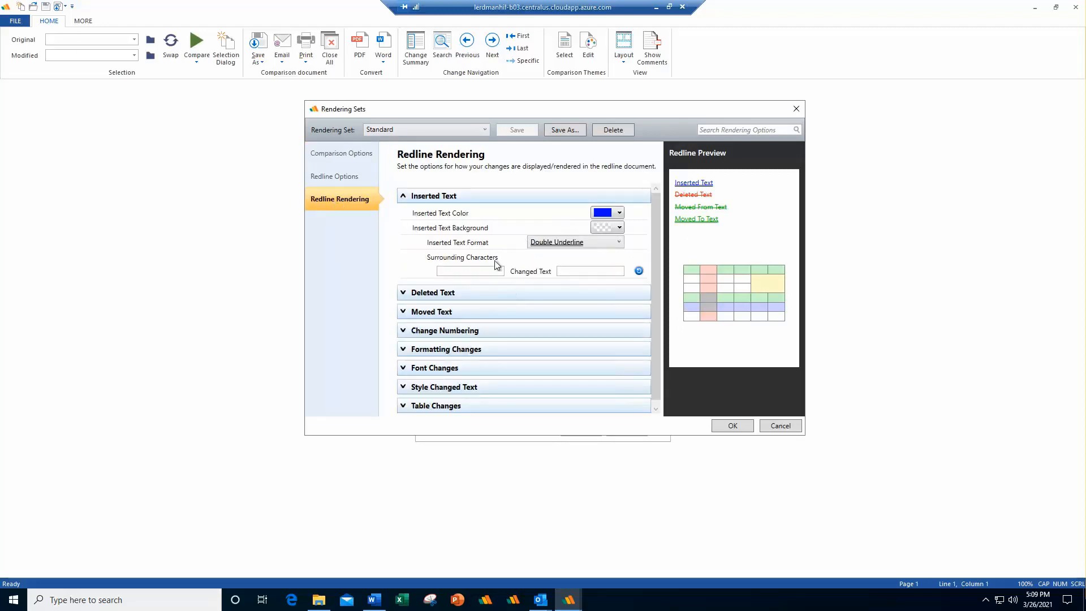
{"action": "left_click", "coordinate": [779, 426]}
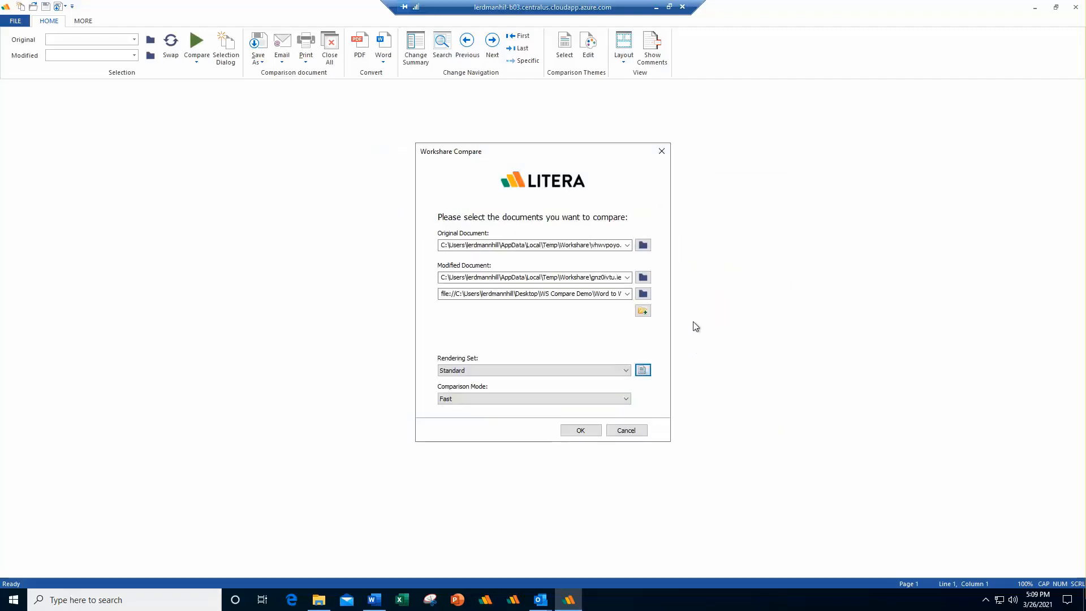
Review the comparison modes, keep Fast, and run the comparison of the Arrangement Letter documents with the Standard rendering set
{"action": "left_click", "coordinate": [457, 400]}
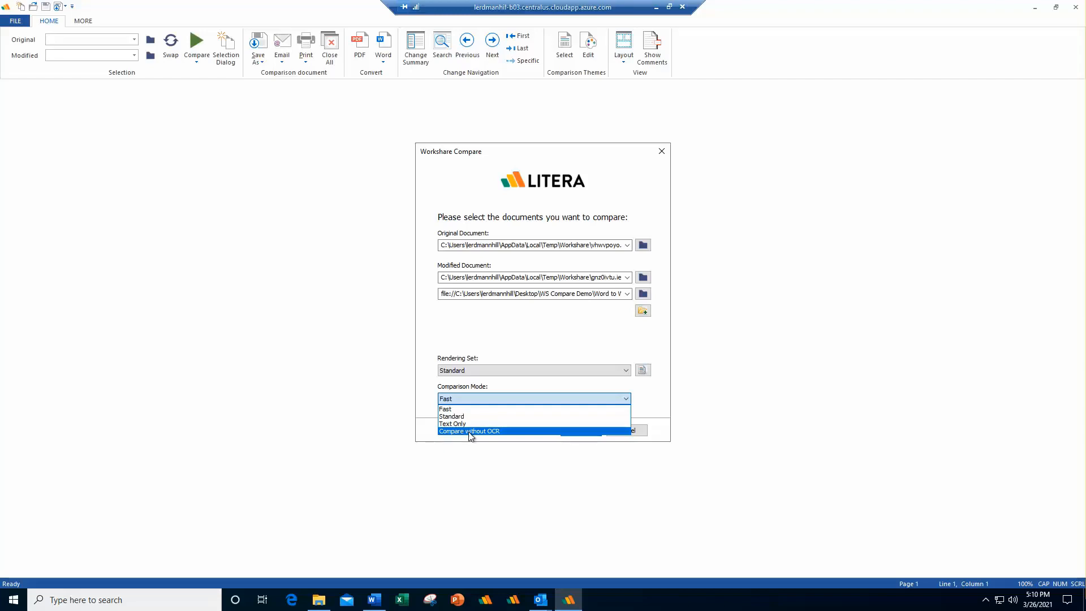
{"action": "left_click", "coordinate": [461, 400]}
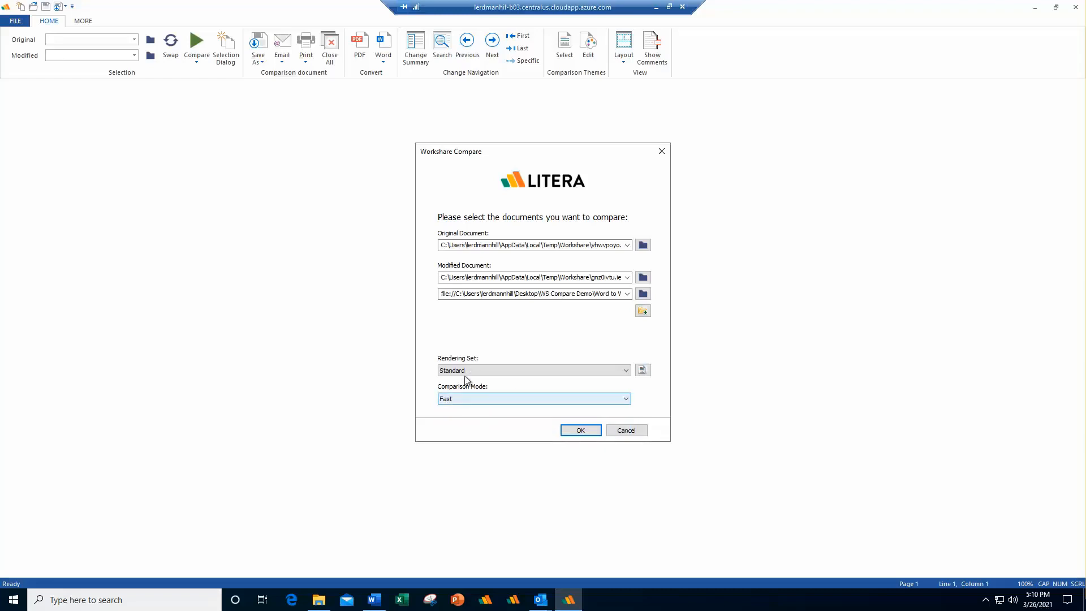
{"action": "left_click", "coordinate": [579, 431]}
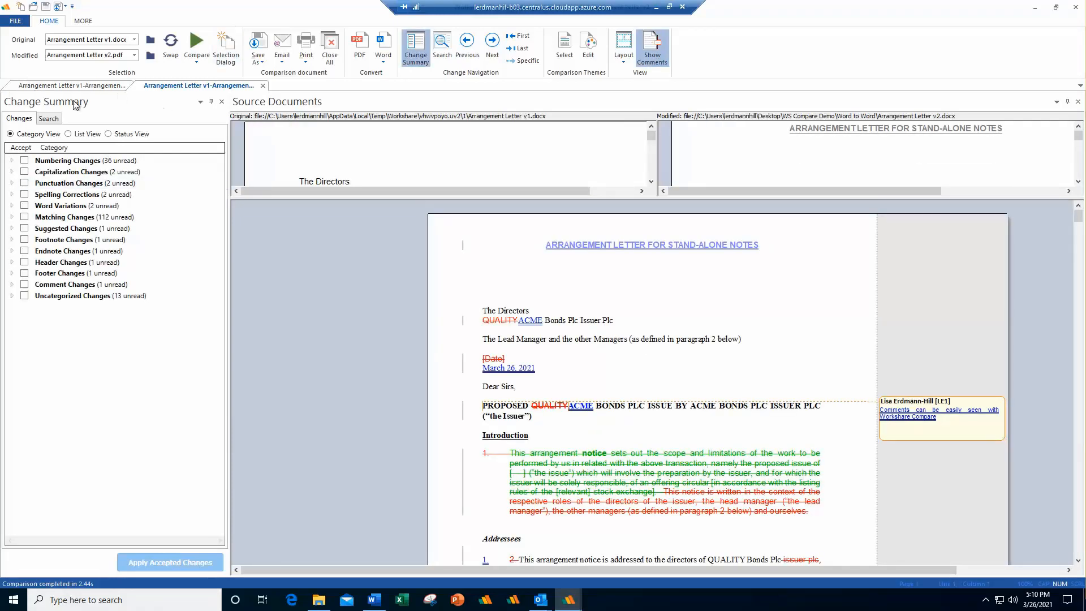
Compare Sample Original Document.docx with Sample Modified Document.docx from the Word to Word folder, using the Standard rendering set and Fast mode
{"action": "left_click", "coordinate": [225, 48]}
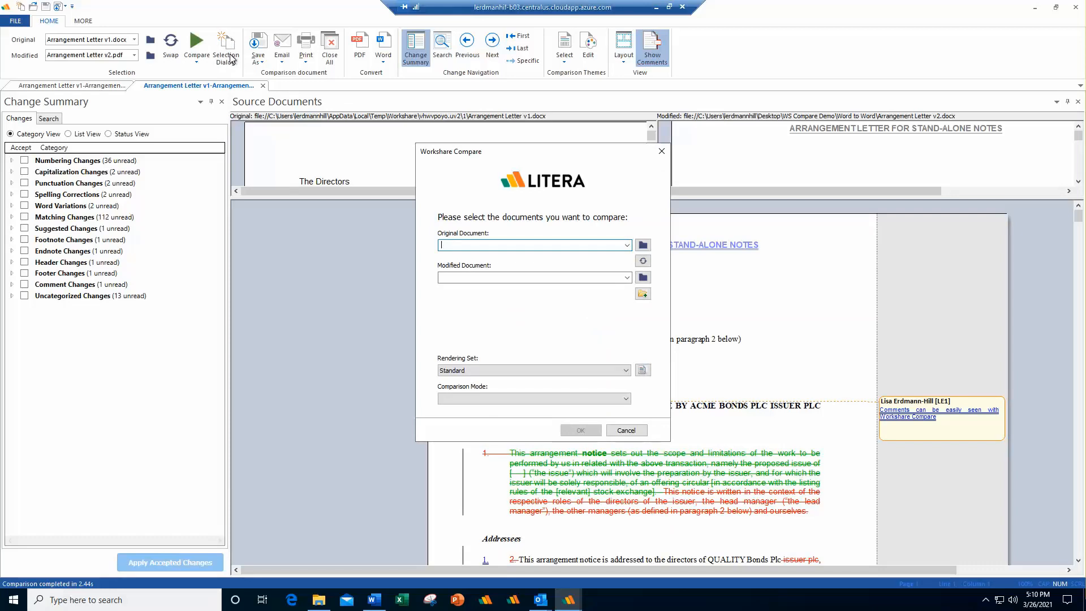
{"action": "left_click", "coordinate": [643, 245]}
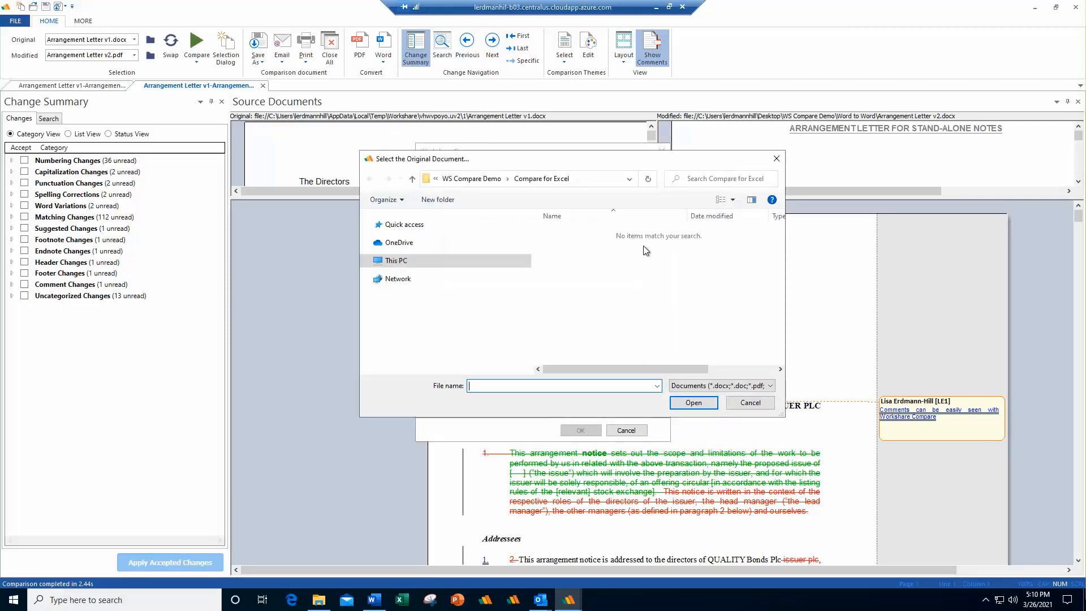
{"action": "left_click", "coordinate": [471, 178]}
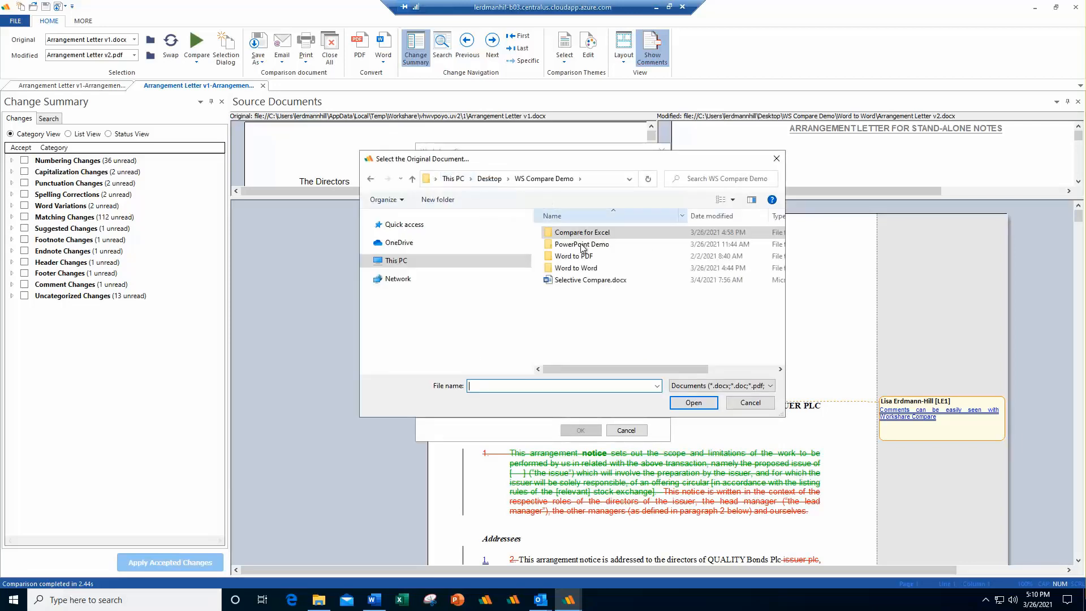
{"action": "double_click", "coordinate": [584, 271]}
{"action": "double_click", "coordinate": [602, 267]}
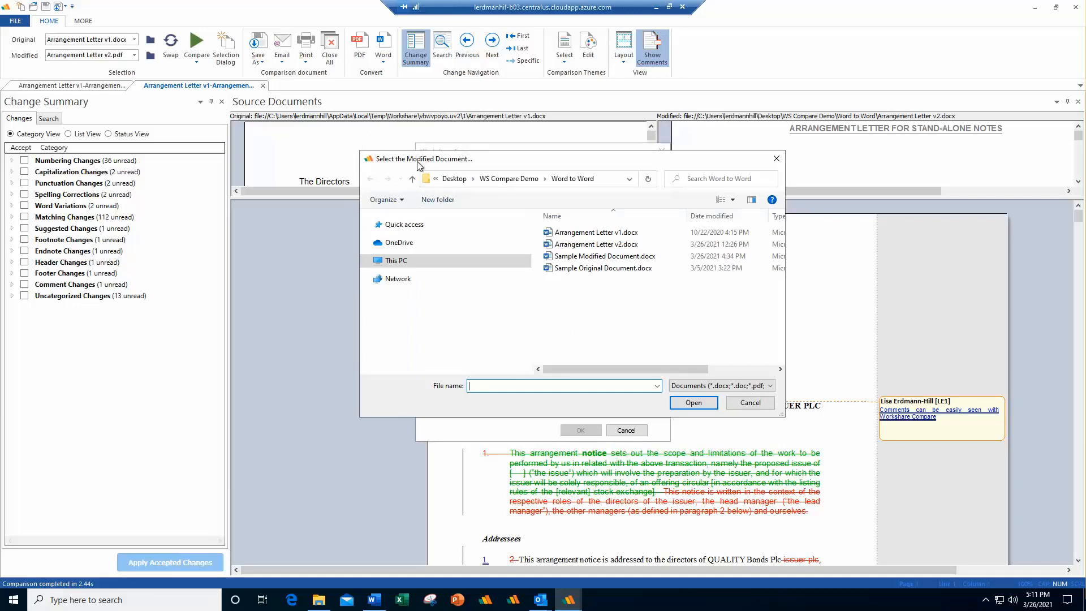
{"action": "double_click", "coordinate": [593, 257]}
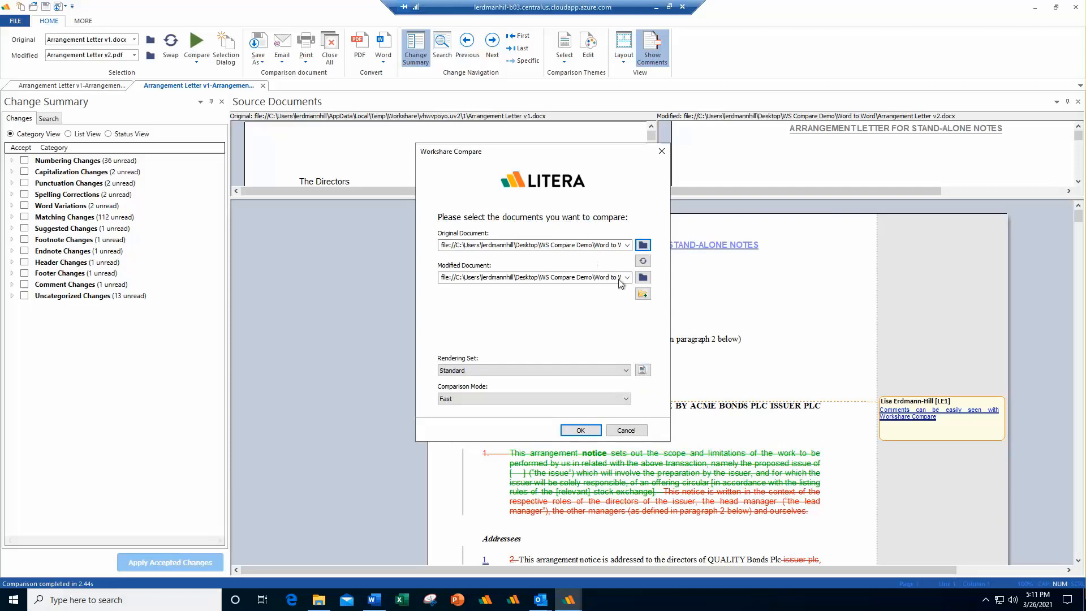
{"action": "left_click", "coordinate": [580, 430]}
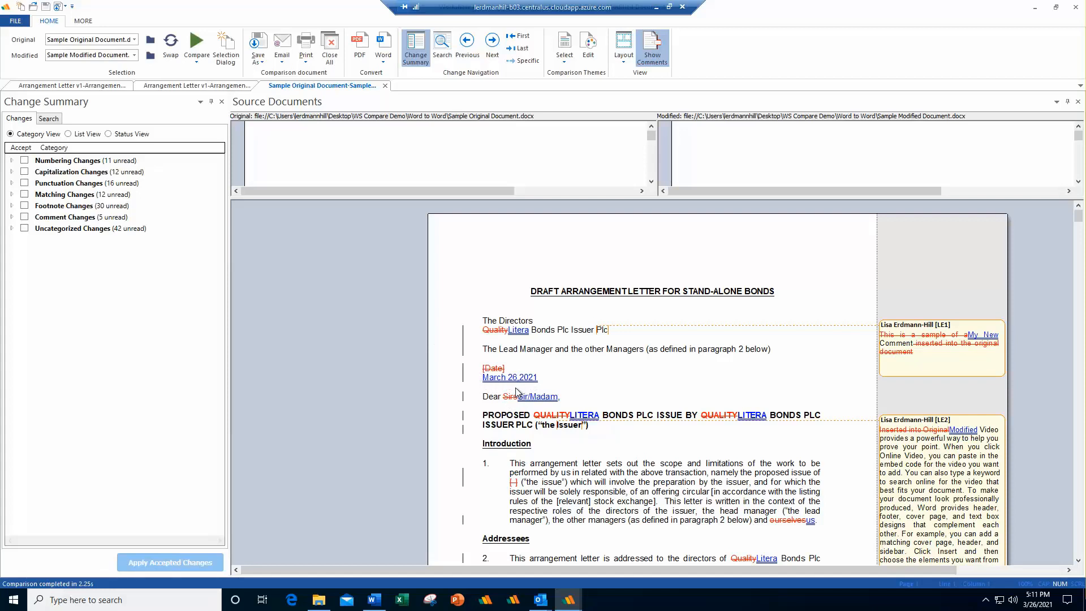
Switch to Word and open the recent file Sample Modified Document.docx
{"action": "left_click", "coordinate": [375, 601]}
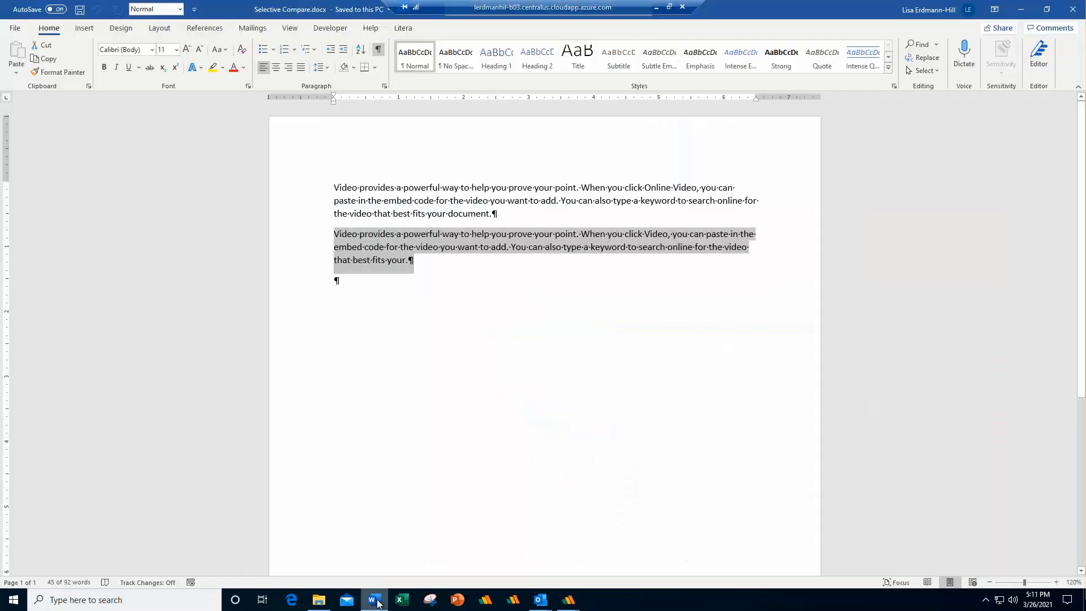
{"action": "left_click", "coordinate": [15, 28]}
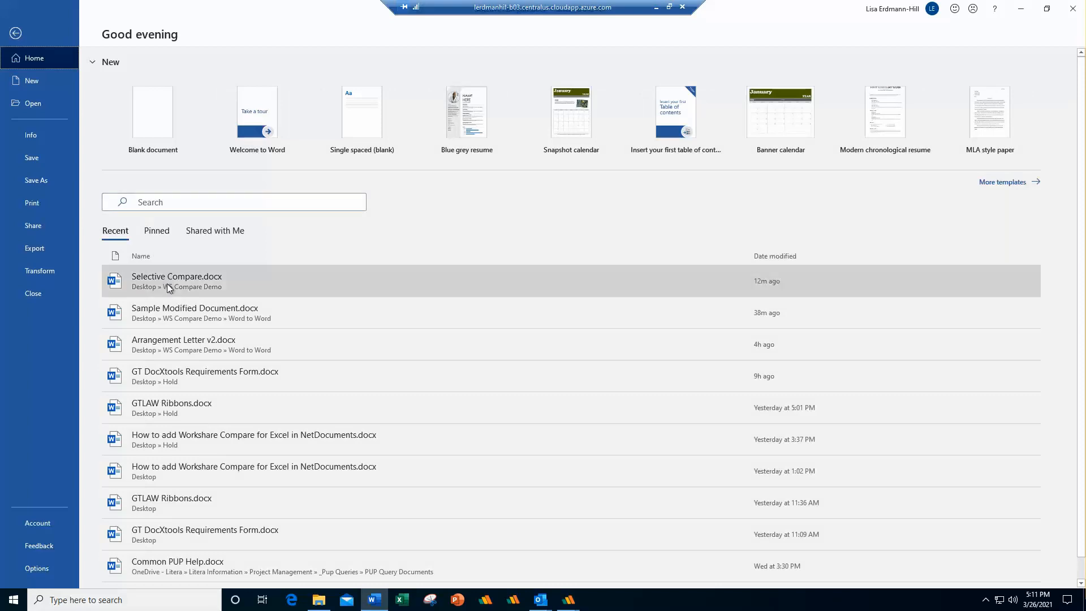
{"action": "left_click", "coordinate": [171, 314]}
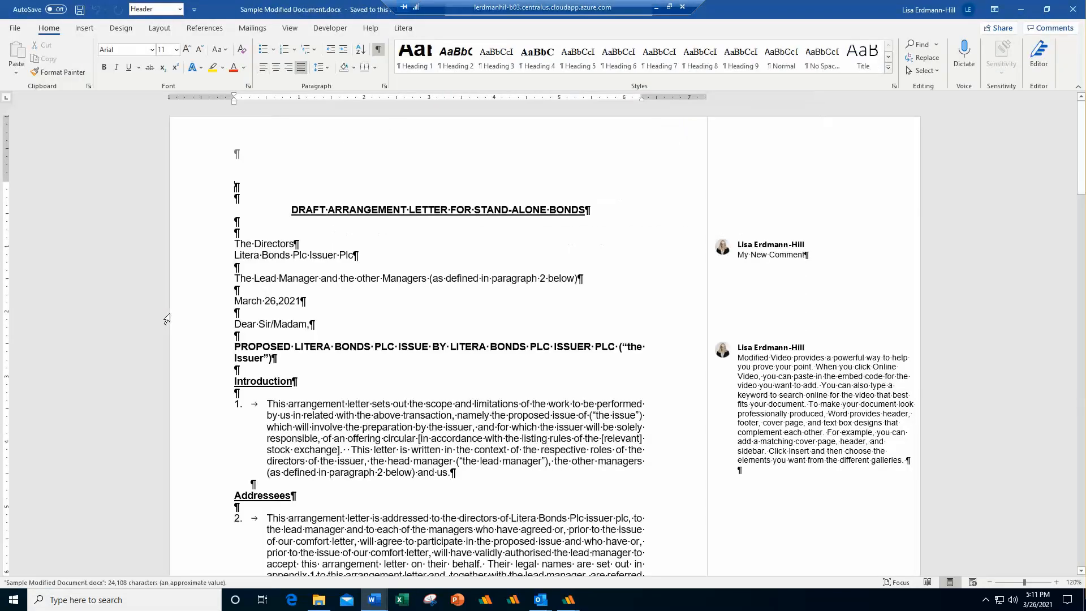
Replace the date line above the salutation with "This is the Date that I want" and save the document
{"action": "double_click", "coordinate": [247, 306]}
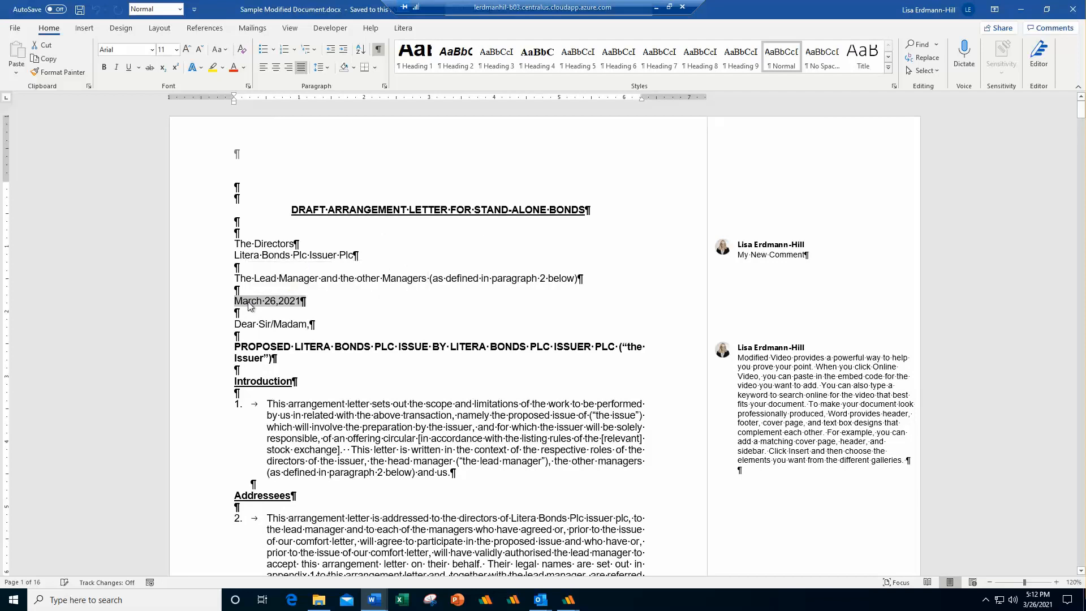
{"action": "type", "text": "this is the Date that"}
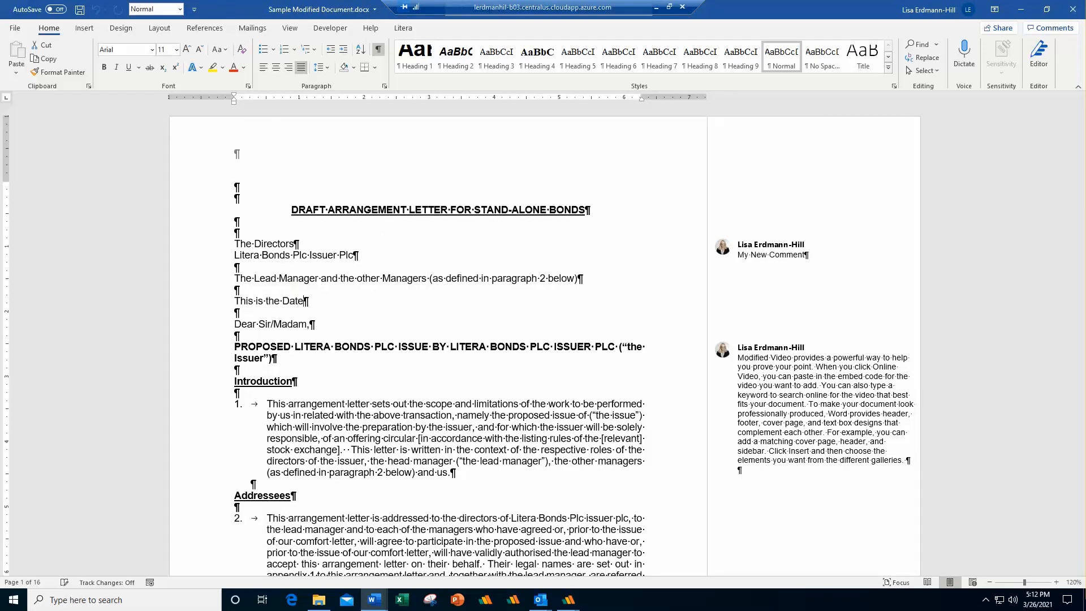
{"action": "type", "text": " I want"}
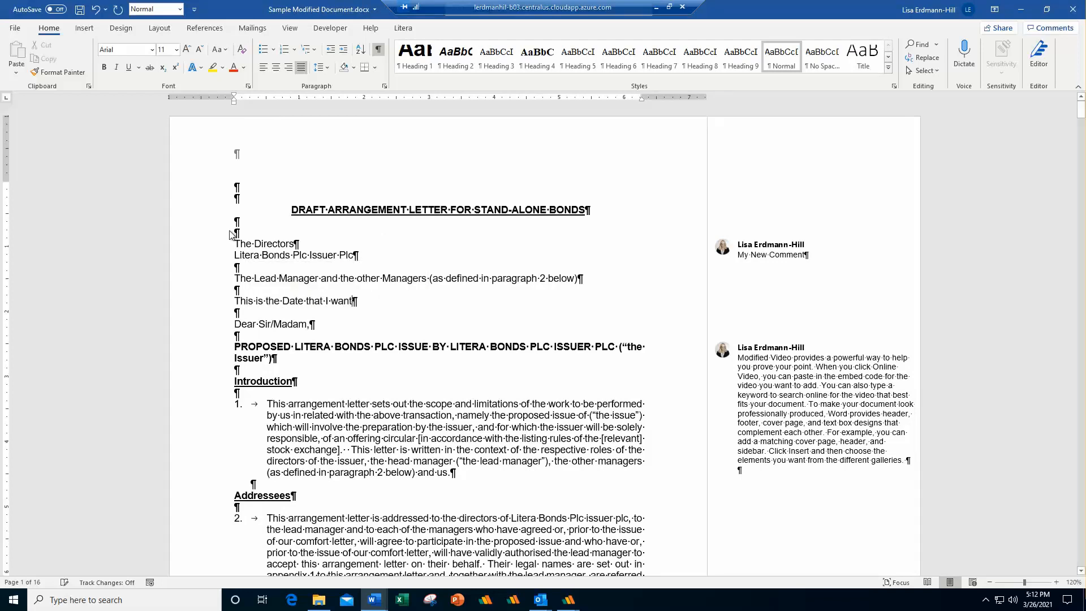
{"action": "left_click", "coordinate": [86, 12]}
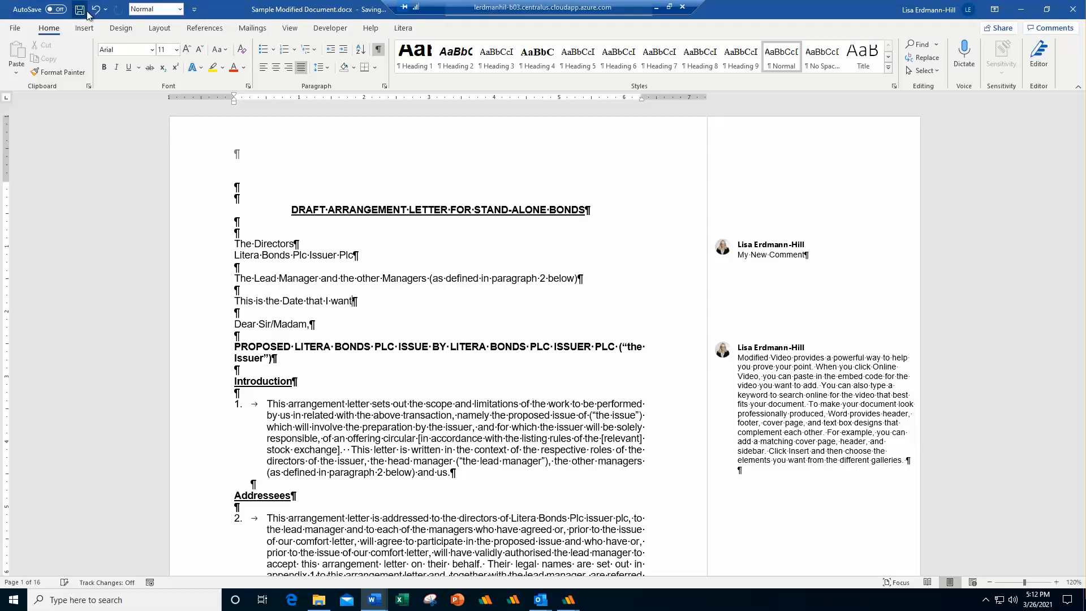
Return to Workshare Compare and rerun the sample documents' comparison with the edited date line
{"action": "left_click", "coordinate": [1021, 11]}
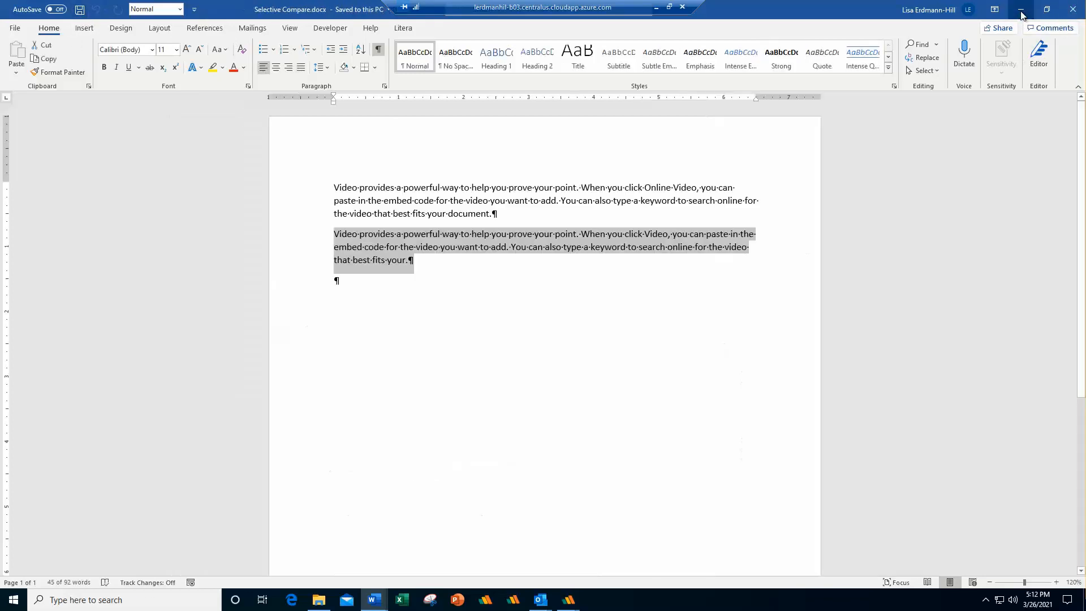
{"action": "left_click", "coordinate": [1021, 12]}
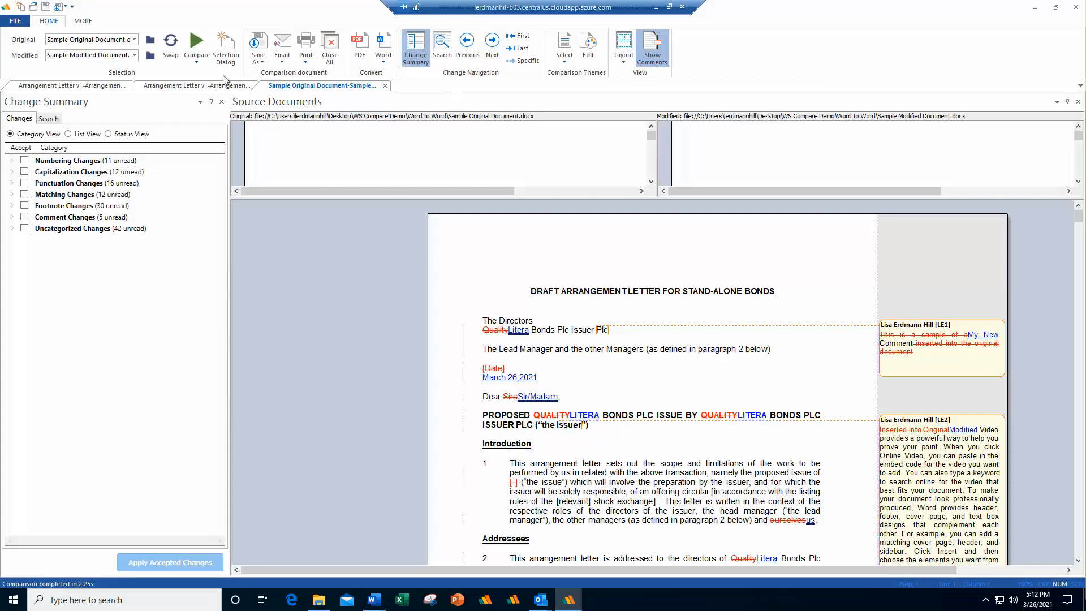
{"action": "left_click", "coordinate": [197, 44]}
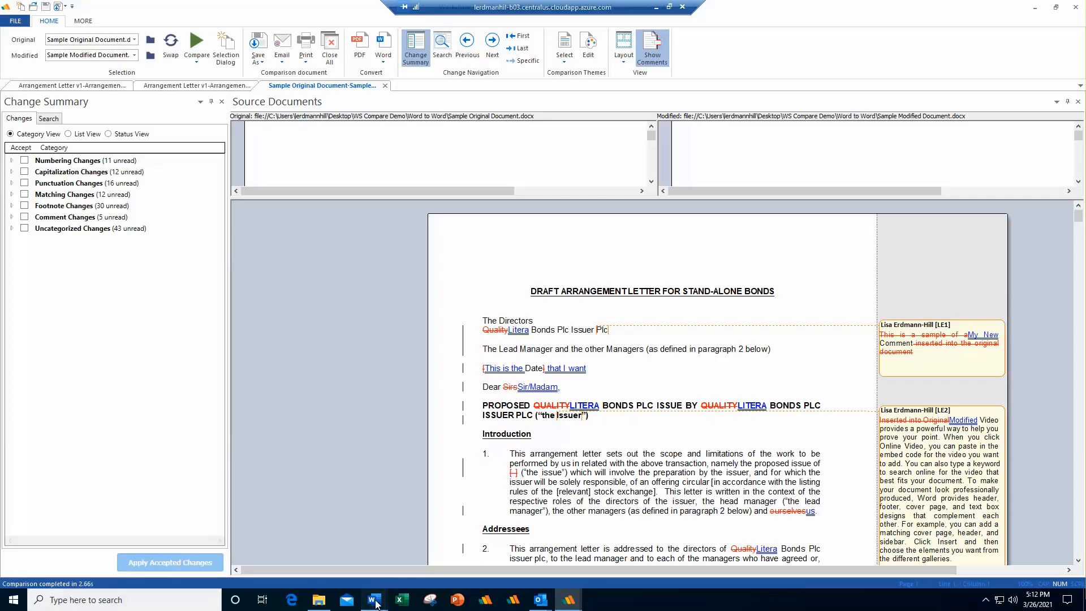
Switch to Sample Modified Document.docx in Word, insert empty square brackets after "proposed issue of" in paragraph 1, and save it
{"action": "mouse_move", "coordinate": [376, 604]}
{"action": "left_click", "coordinate": [399, 516]}
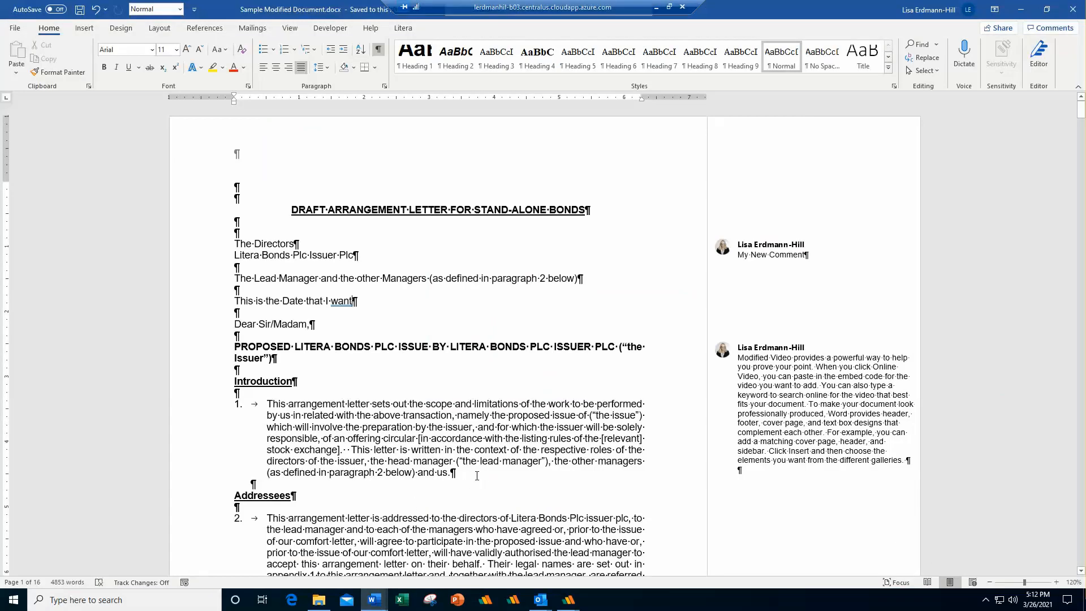
{"action": "key", "text": "alt+Tab"}
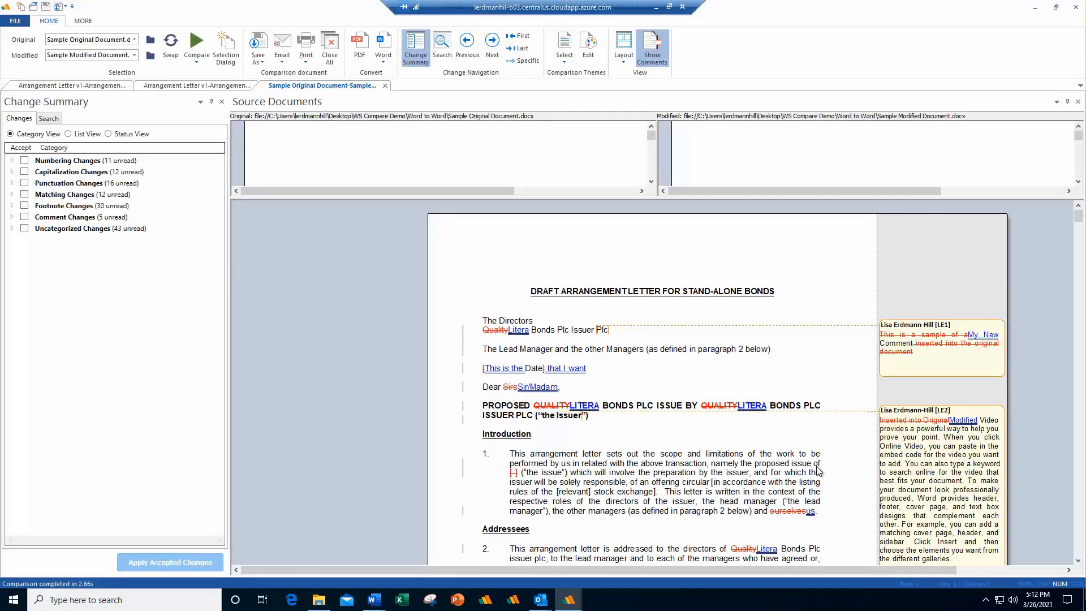
{"action": "key", "text": "alt+Tab"}
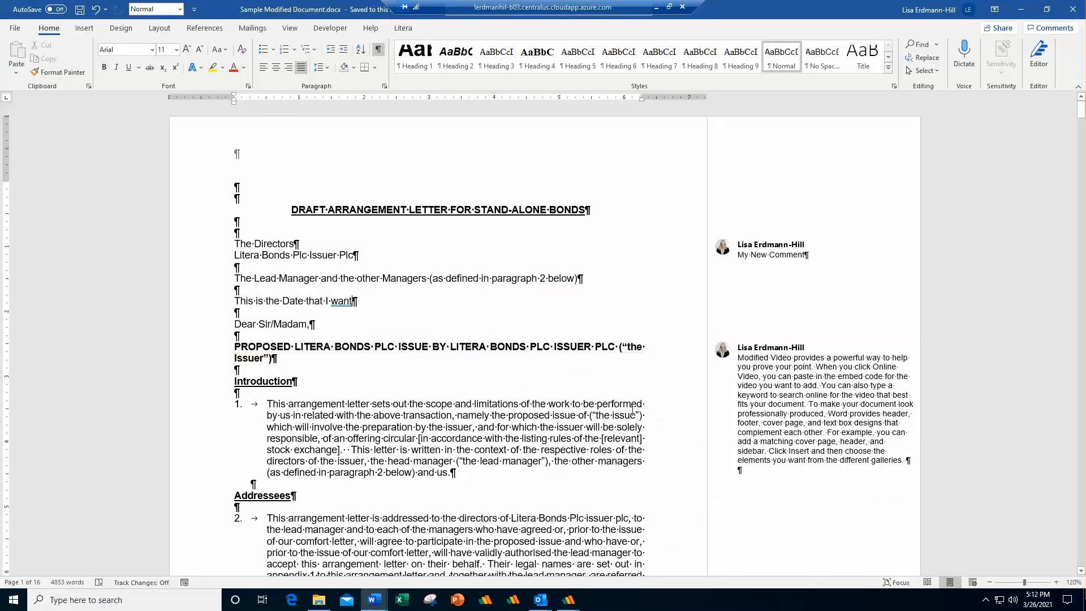
{"action": "left_click", "coordinate": [588, 416]}
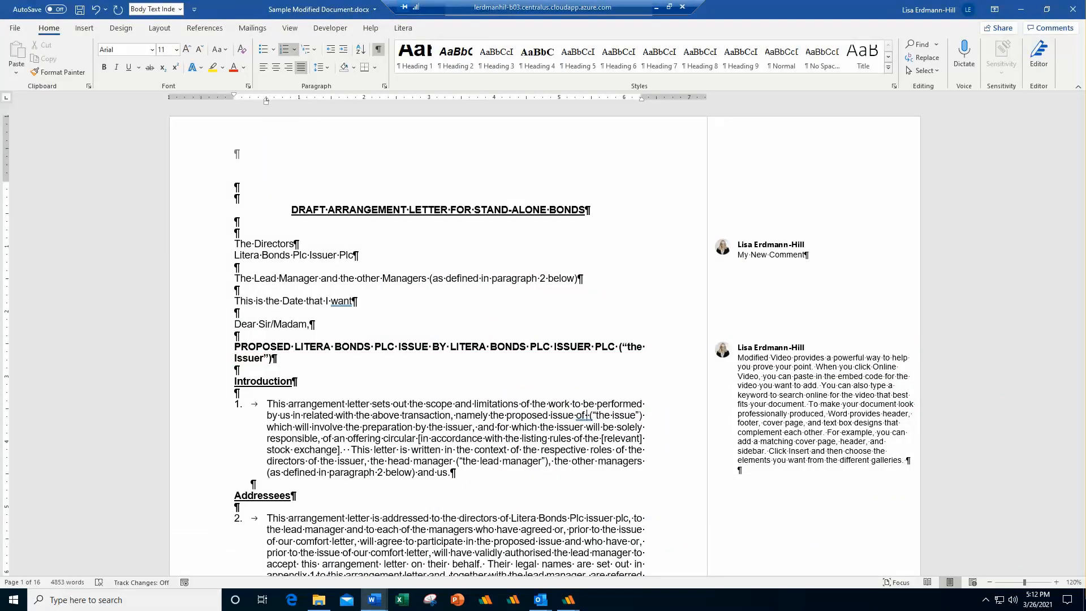
{"action": "type", "text": "[]"}
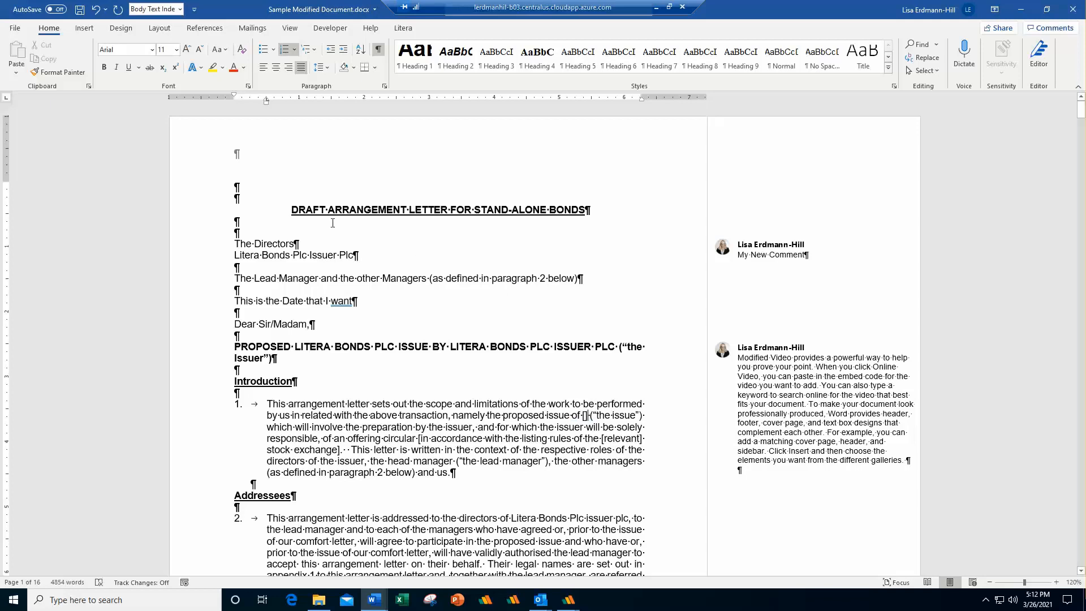
{"action": "left_click", "coordinate": [79, 10]}
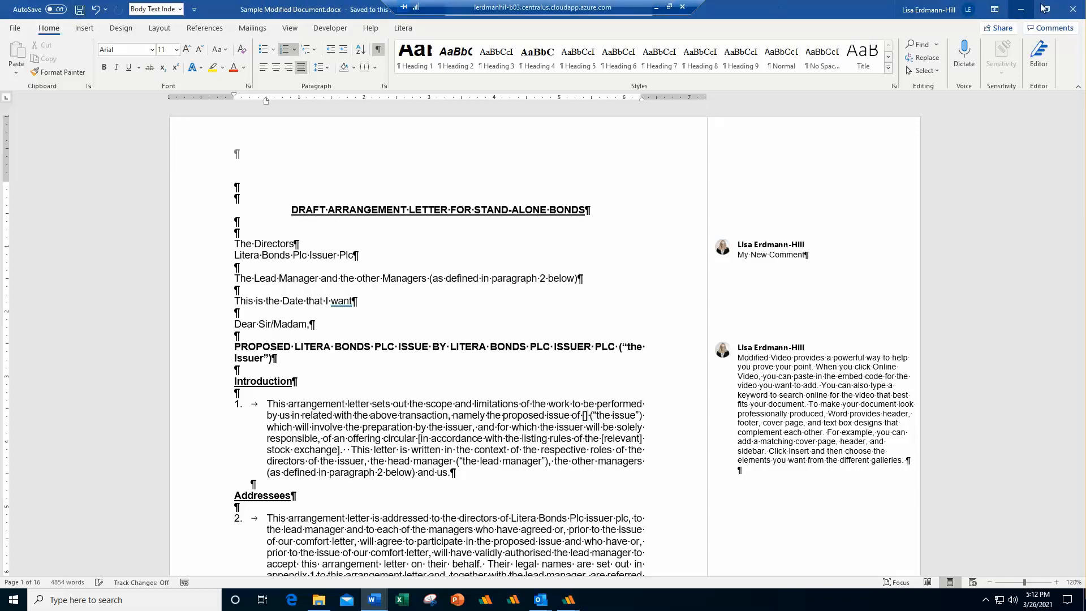
Go back to Workshare Compare, rerun the comparison with the added brackets, and check paragraph 1 of the redline
{"action": "left_click", "coordinate": [1020, 10]}
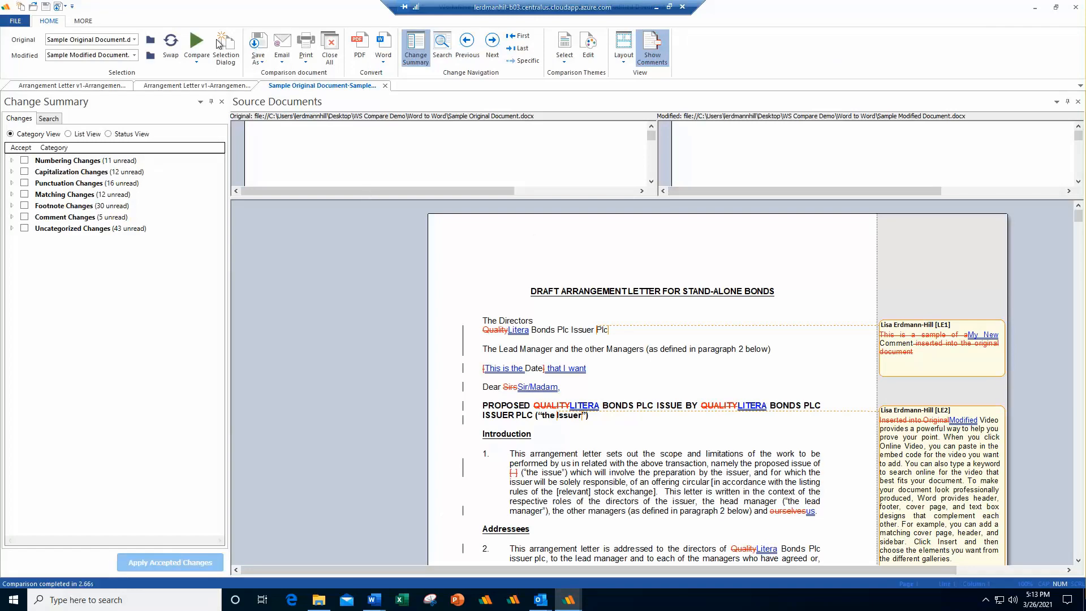
{"action": "left_click", "coordinate": [196, 42]}
{"action": "scroll", "coordinate": [579, 425], "scroll_direction": "down", "scroll_amount": 2}
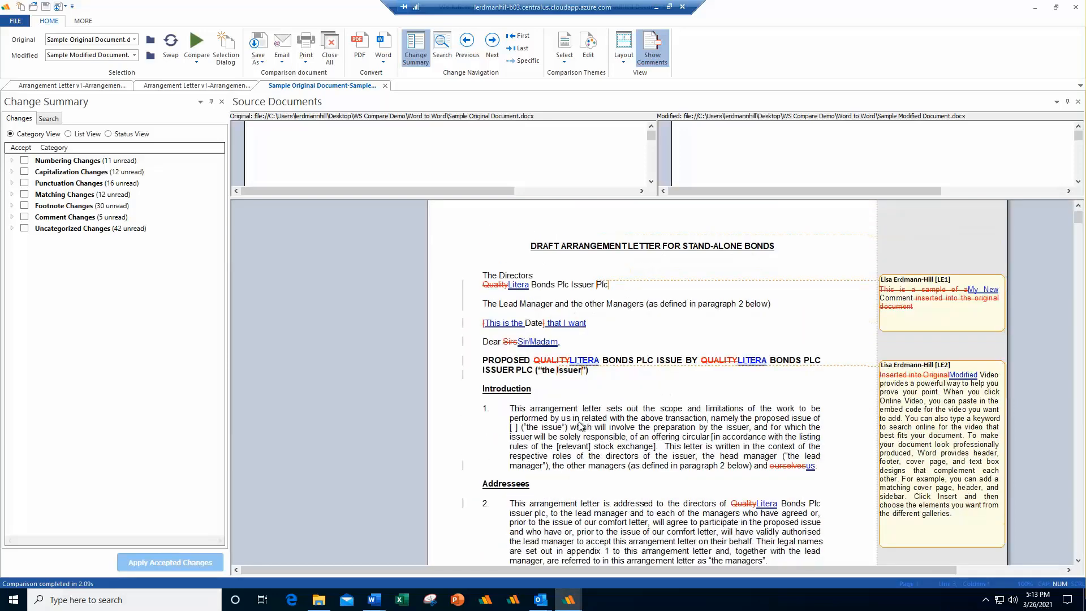
{"action": "scroll", "coordinate": [579, 426], "scroll_direction": "up", "scroll_amount": 2}
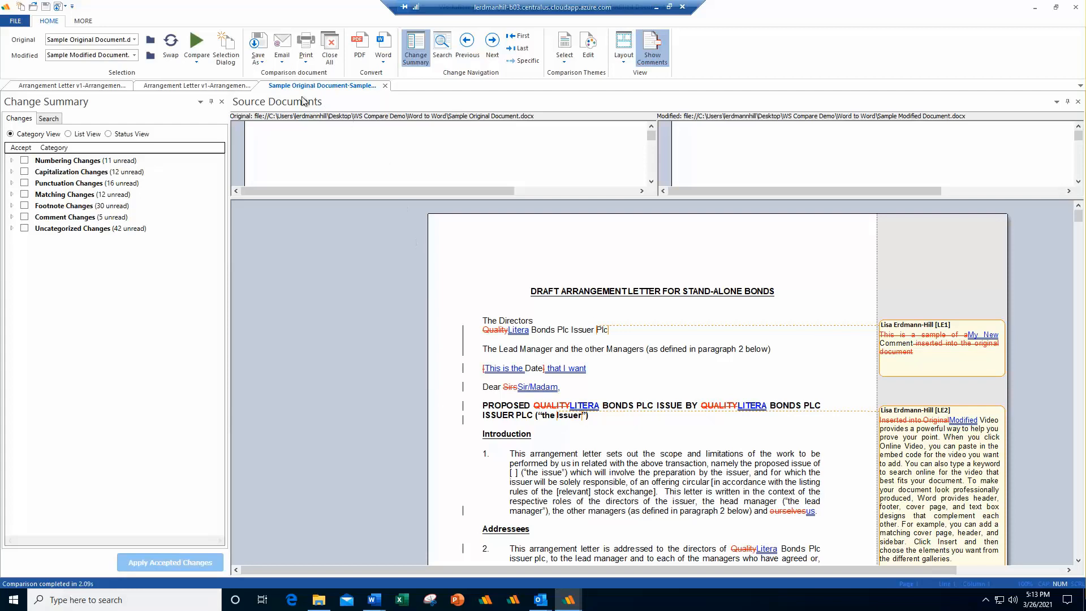
Look at the formats offered for saving the comparison document, and dismiss them without saving
{"action": "left_click", "coordinate": [264, 65]}
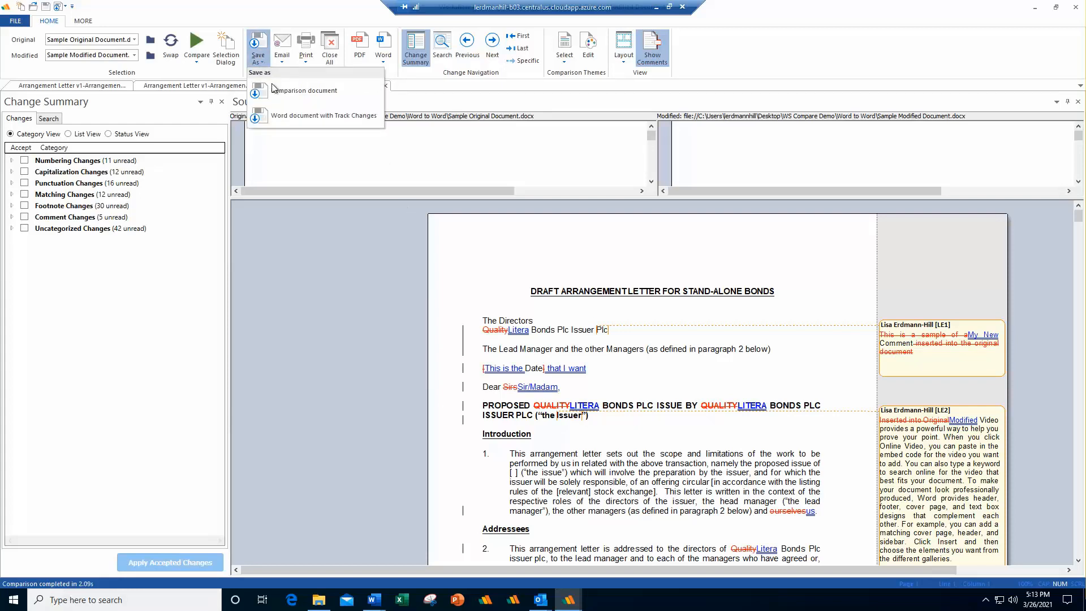
{"action": "left_click", "coordinate": [283, 12]}
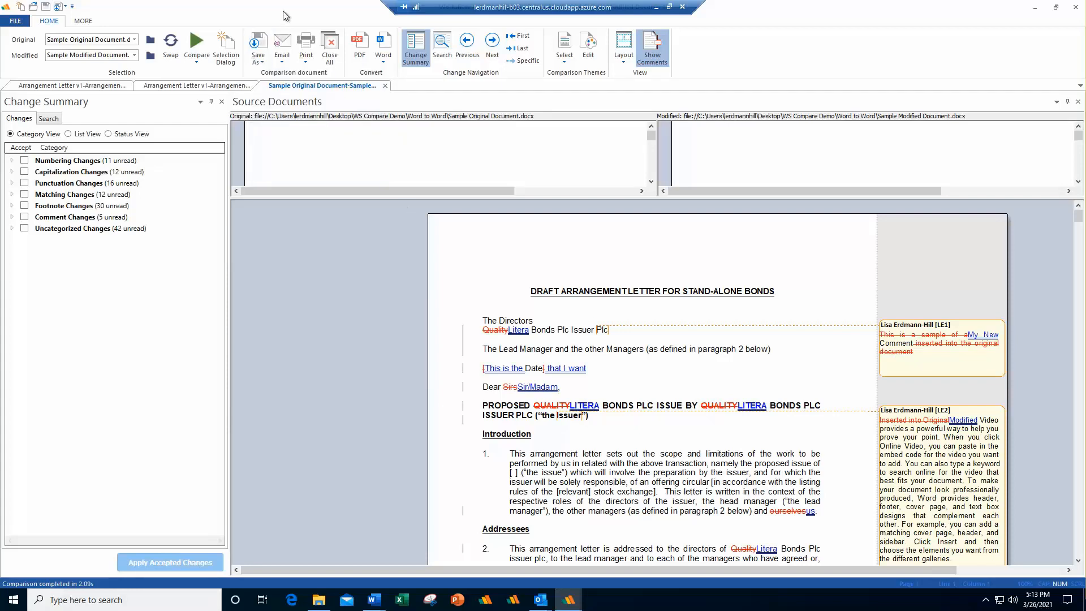
Set up an email with the modified document, redline and track change redline as DOCX in a zip file, excluding the original document
{"action": "left_click", "coordinate": [282, 60]}
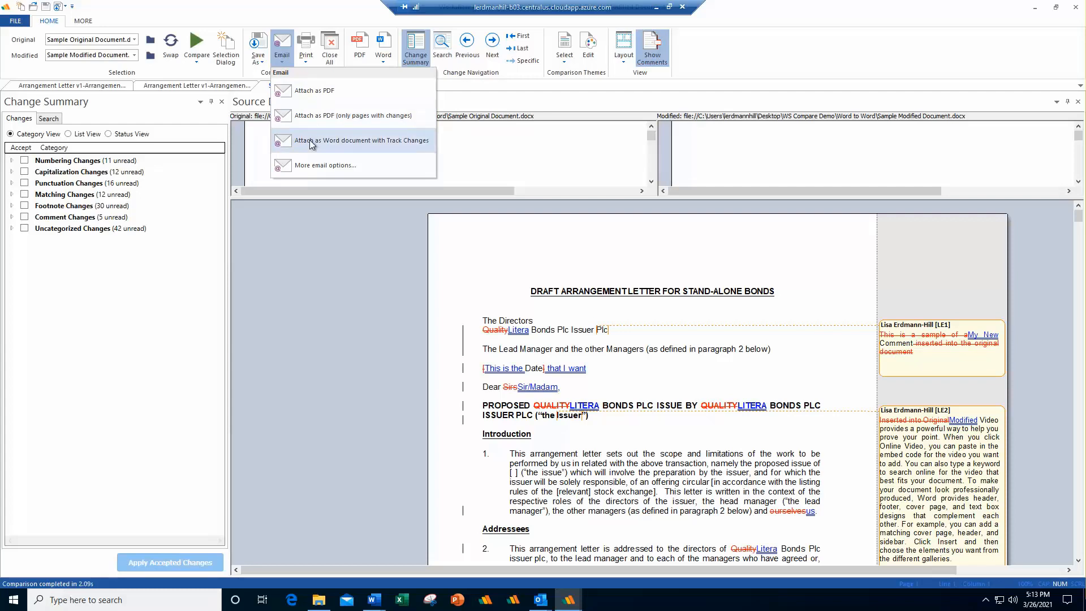
{"action": "left_click", "coordinate": [304, 165]}
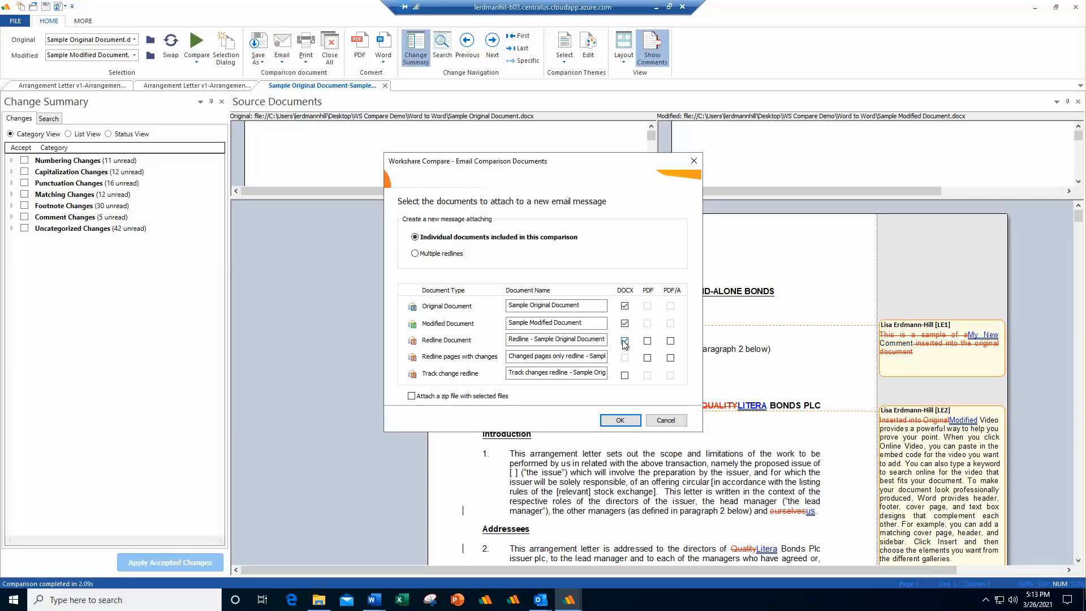
{"action": "left_click", "coordinate": [624, 323]}
{"action": "left_click", "coordinate": [624, 323]}
{"action": "left_click", "coordinate": [625, 376]}
{"action": "left_click", "coordinate": [413, 398]}
Name the modified document "this is the new name", the redline "Redline" and the track change redline "Track Change", and create the email
{"action": "left_click_drag", "start_coordinate": [602, 324], "coordinate": [475, 326]}
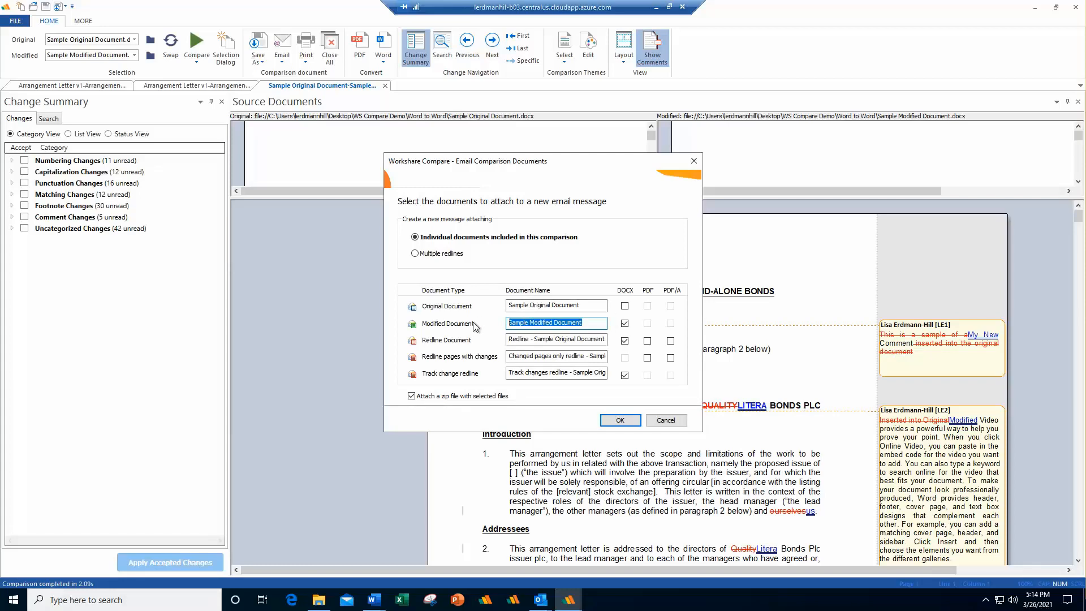
{"action": "key", "text": "BackSpace"}
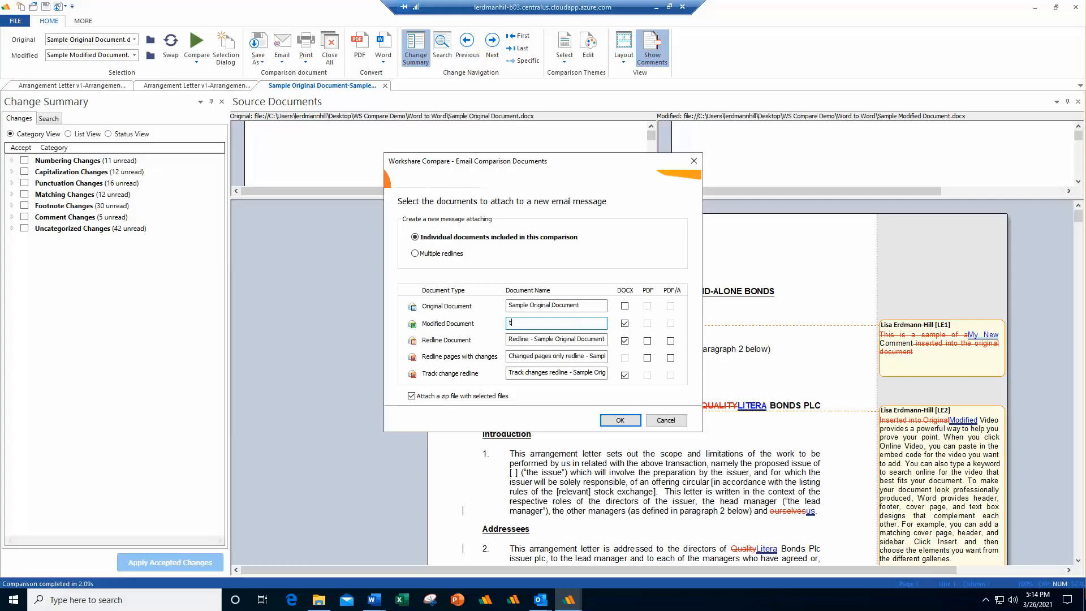
{"action": "type", "text": "this is the new name"}
{"action": "key", "text": "Tab"}
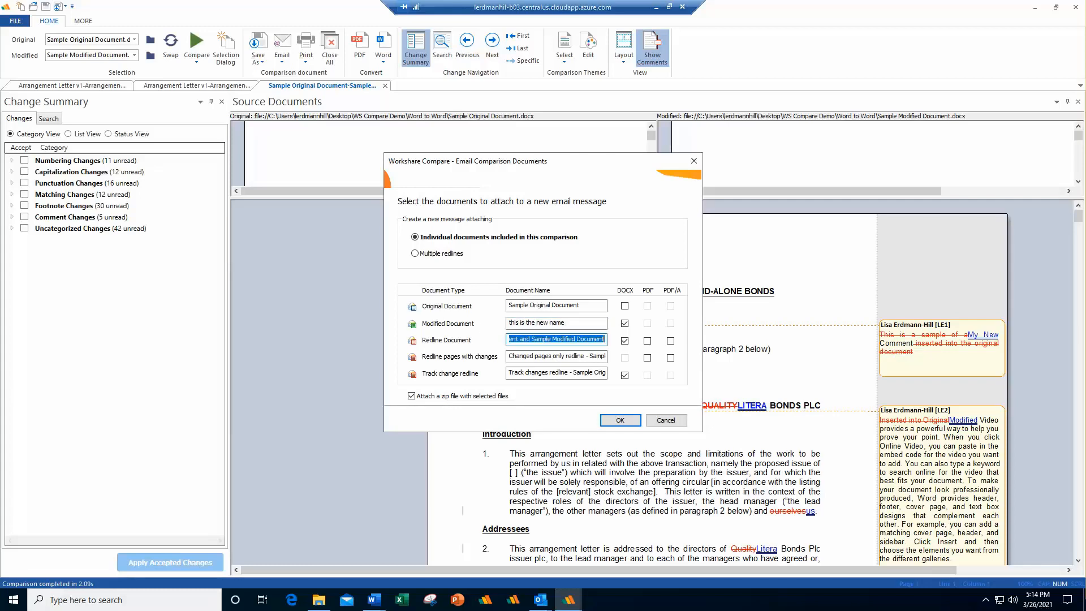
{"action": "type", "text": "Redli"}
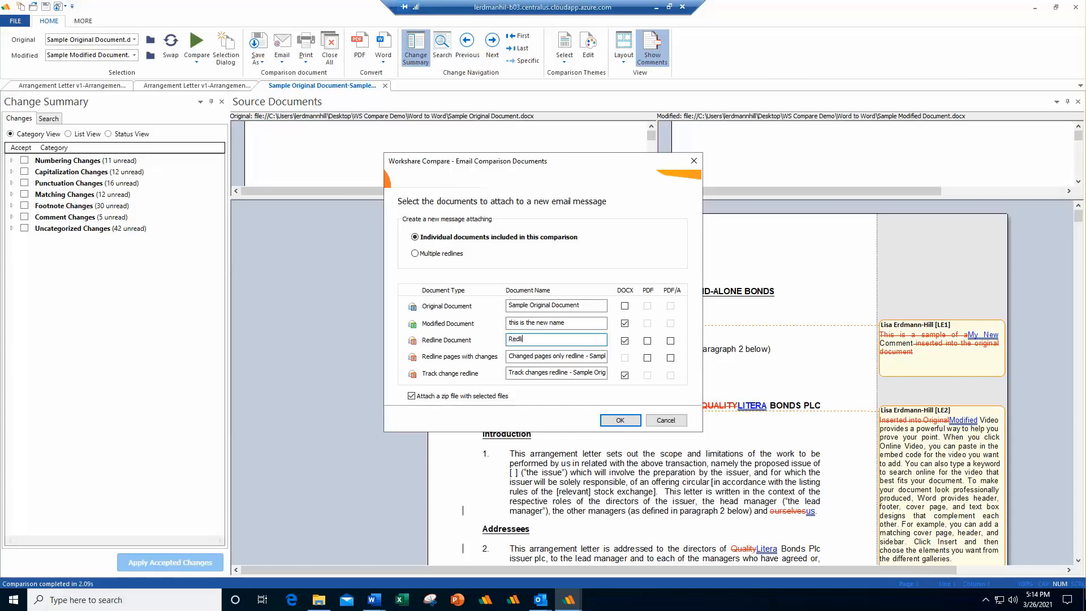
{"action": "key", "text": "Tab"}
{"action": "key", "text": "Tab"}
{"action": "key", "text": "Tab"}
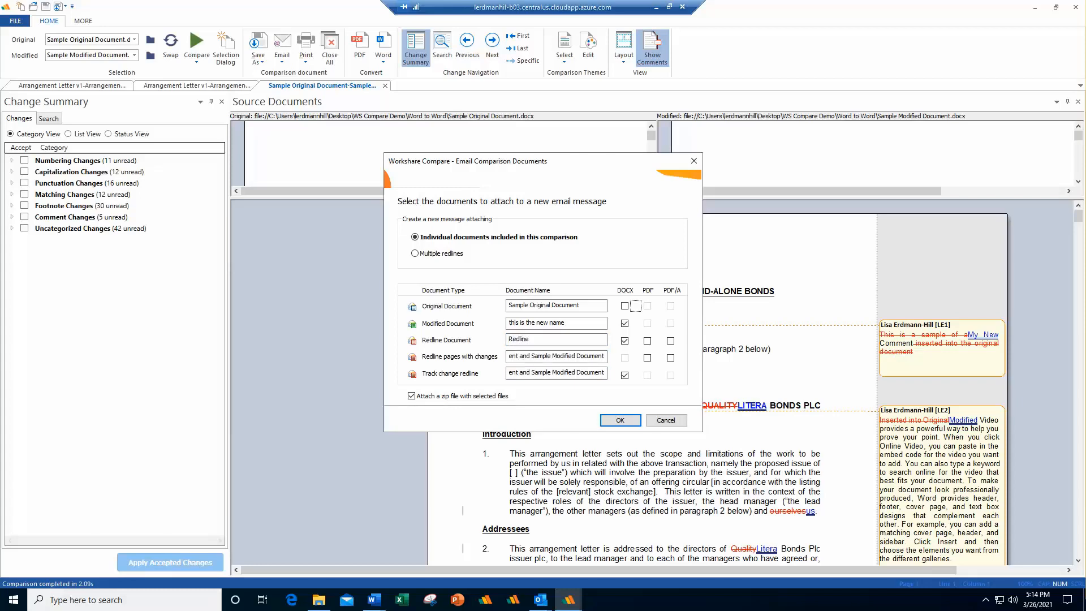
{"action": "key", "text": "shift+Tab"}
{"action": "type", "text": "Tr"}
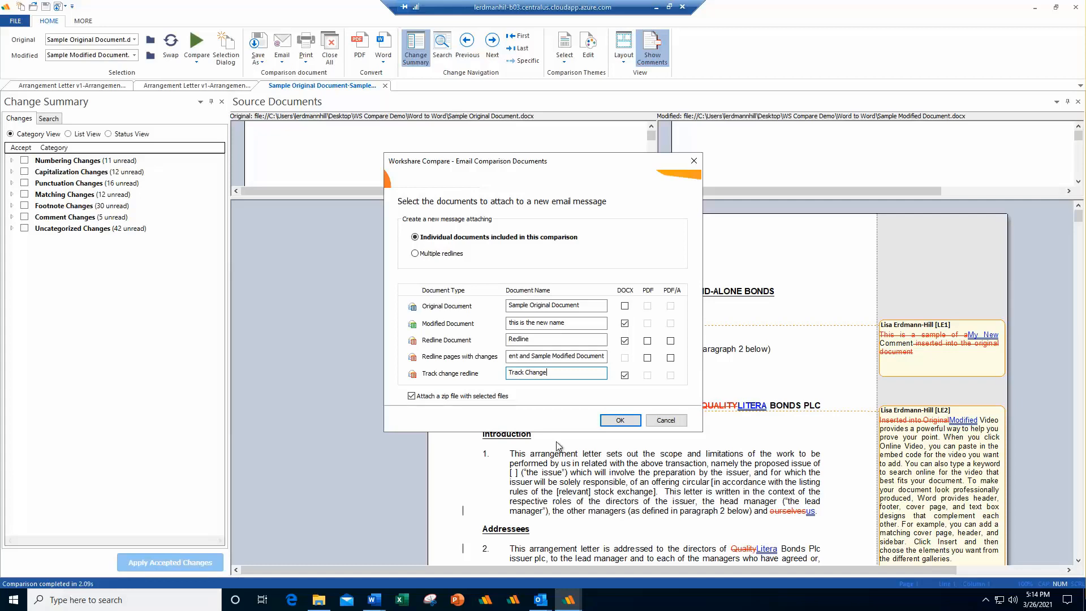
{"action": "left_click", "coordinate": [616, 421]}
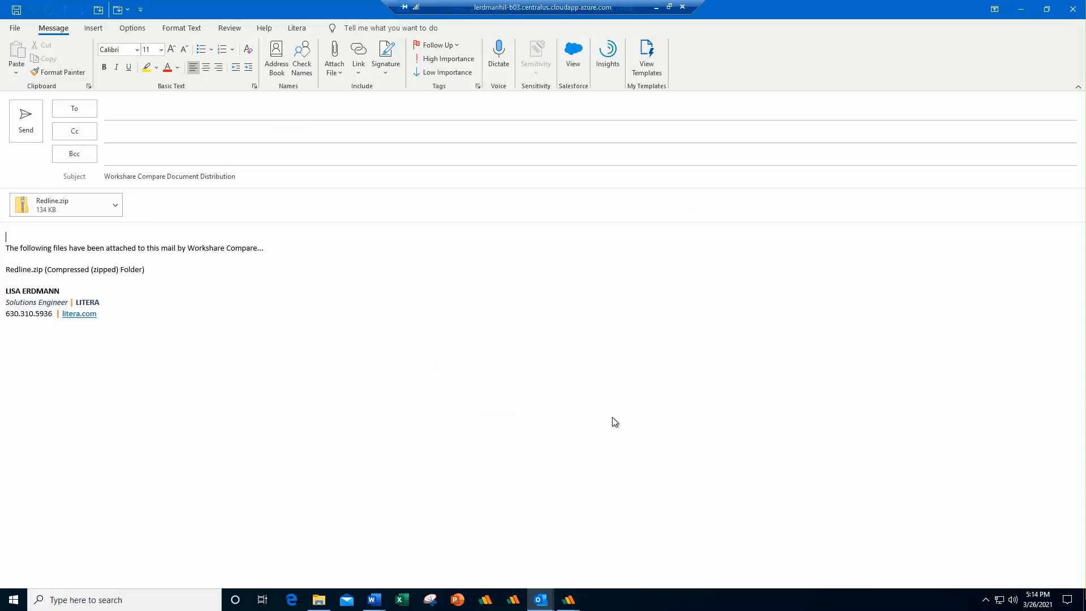
Open the attached Redline.zip to check the files inside, close it, and discard the email without saving
{"action": "double_click", "coordinate": [70, 209]}
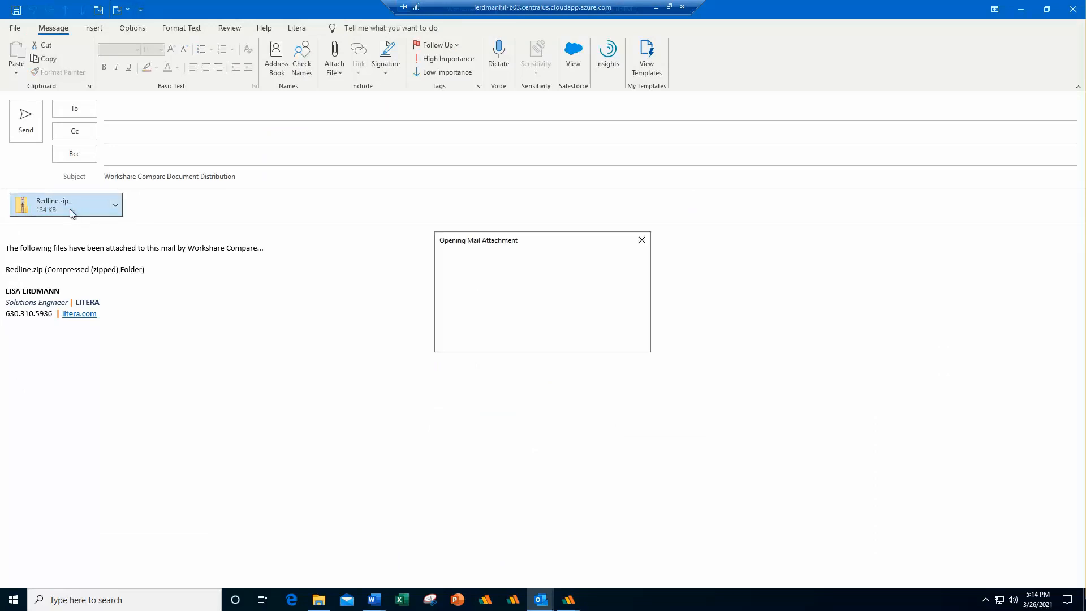
{"action": "left_click", "coordinate": [484, 325]}
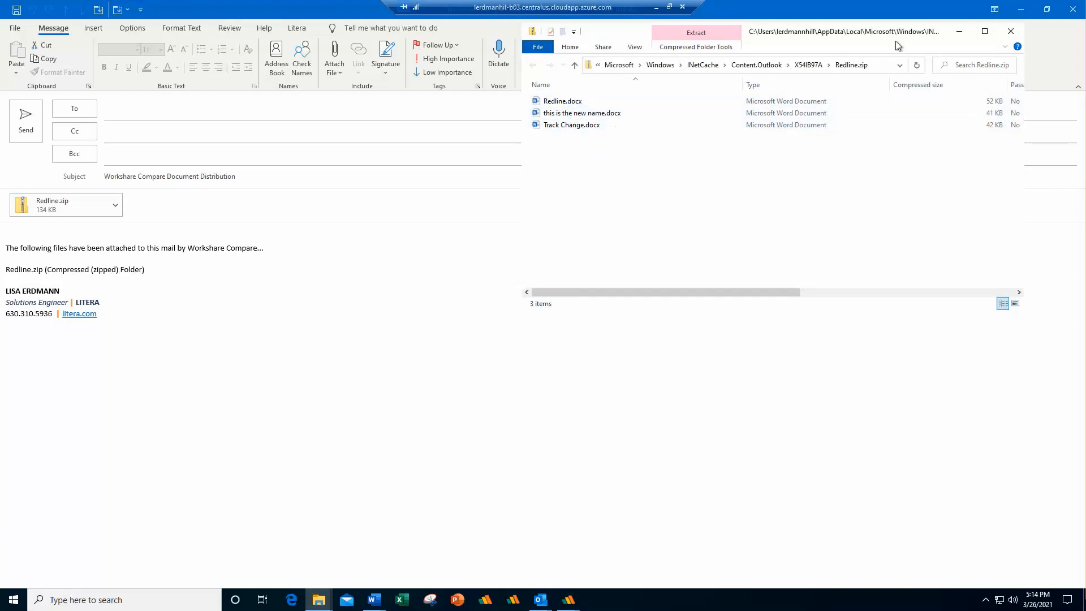
{"action": "left_click", "coordinate": [1010, 32]}
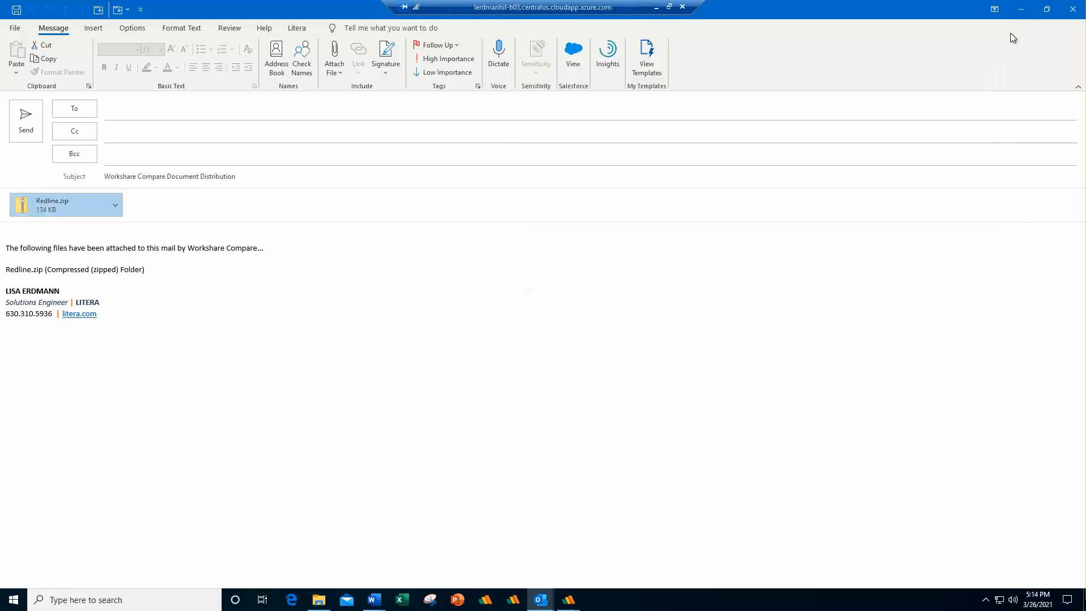
{"action": "left_click", "coordinate": [1073, 9]}
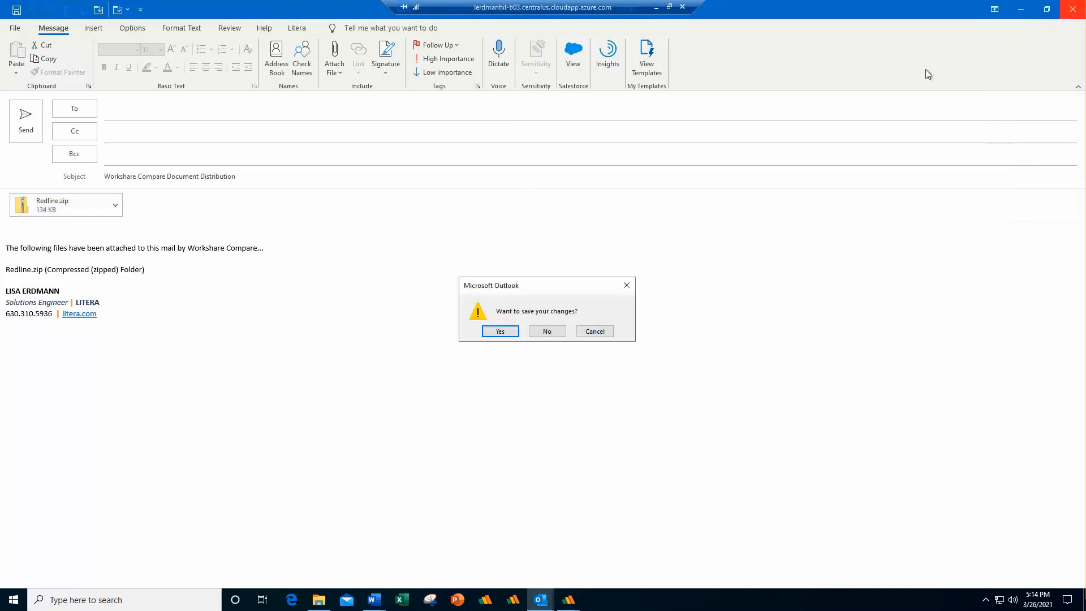
{"action": "left_click", "coordinate": [548, 331]}
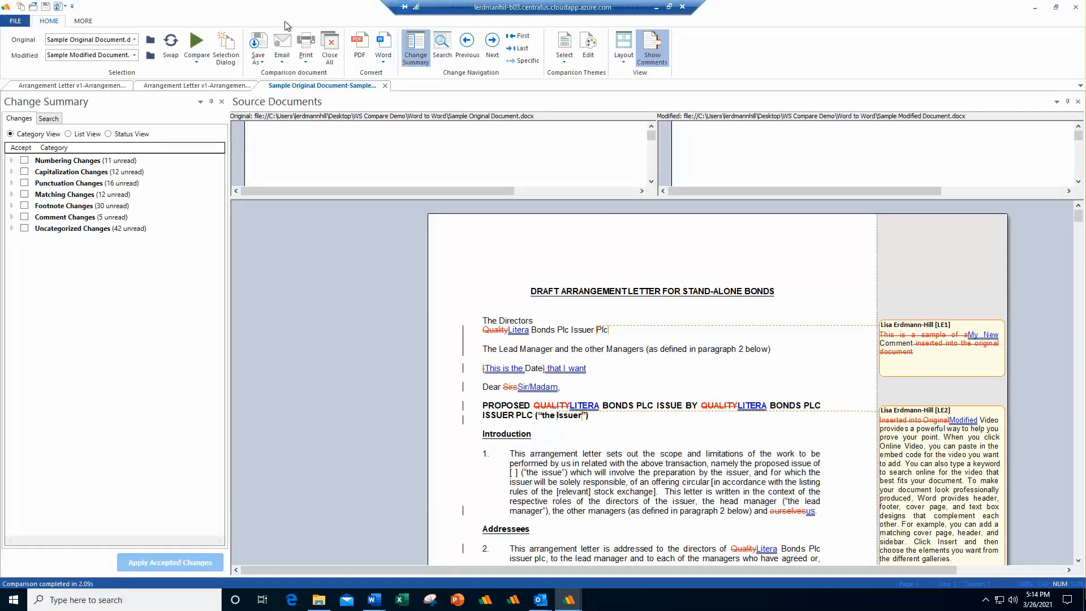
Reopen the detailed email options, switch to attaching multiple redlines, and rename the sample documents' redline as File 1
{"action": "left_click", "coordinate": [282, 54]}
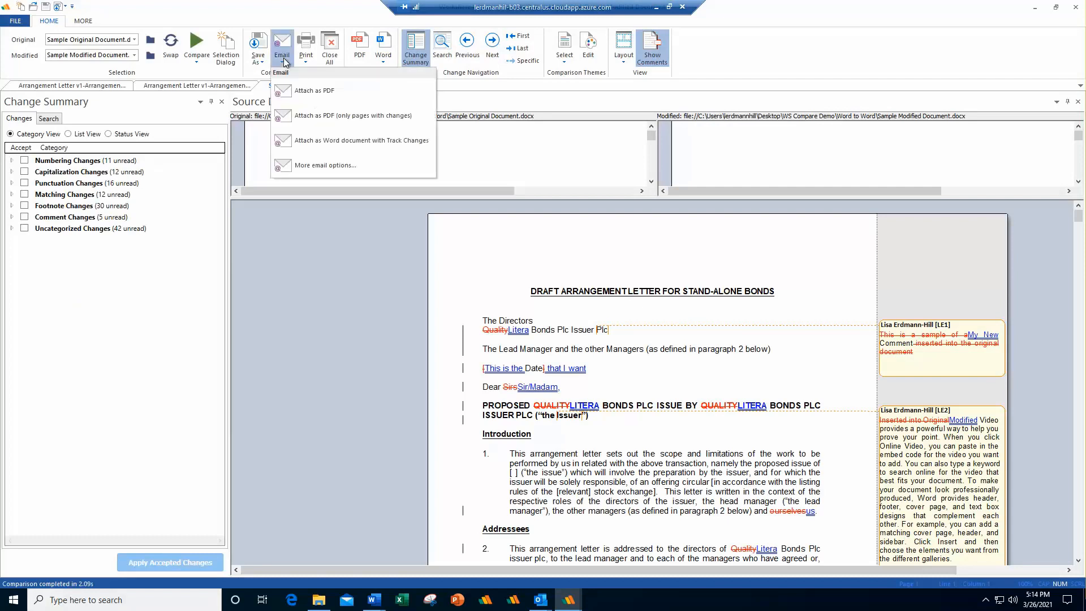
{"action": "left_click", "coordinate": [304, 167]}
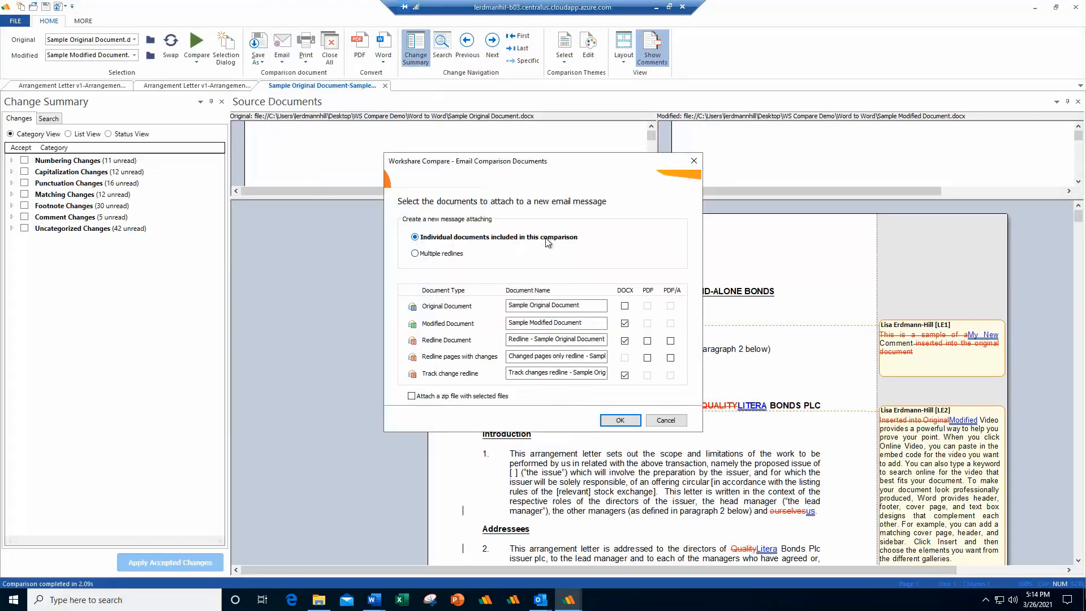
{"action": "left_click", "coordinate": [415, 254]}
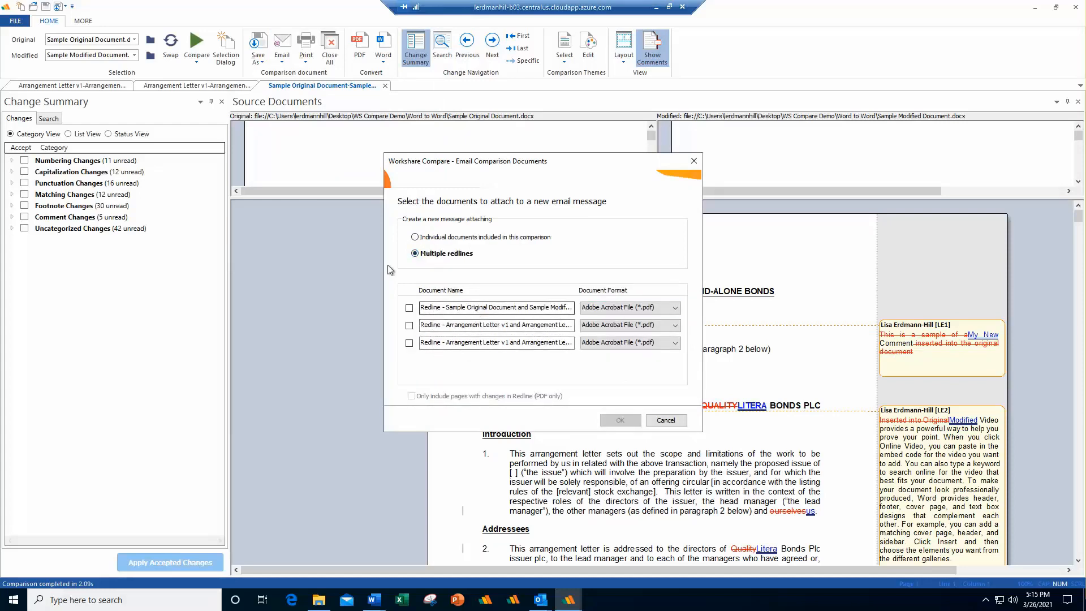
{"action": "left_click", "coordinate": [445, 309]}
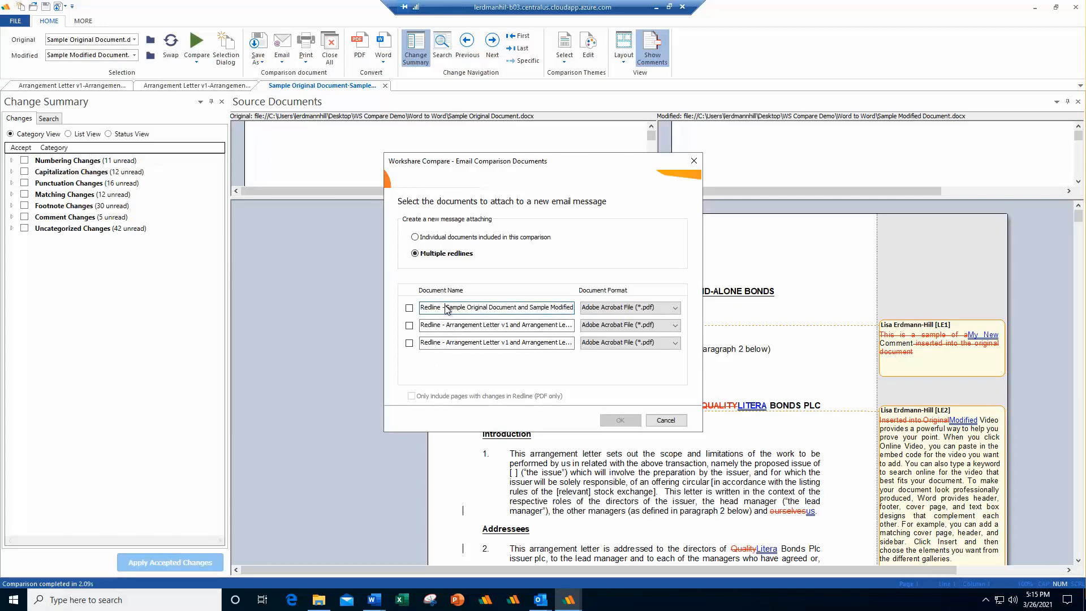
{"action": "key", "text": "ctrl+a"}
{"action": "type", "text": "Fil"}
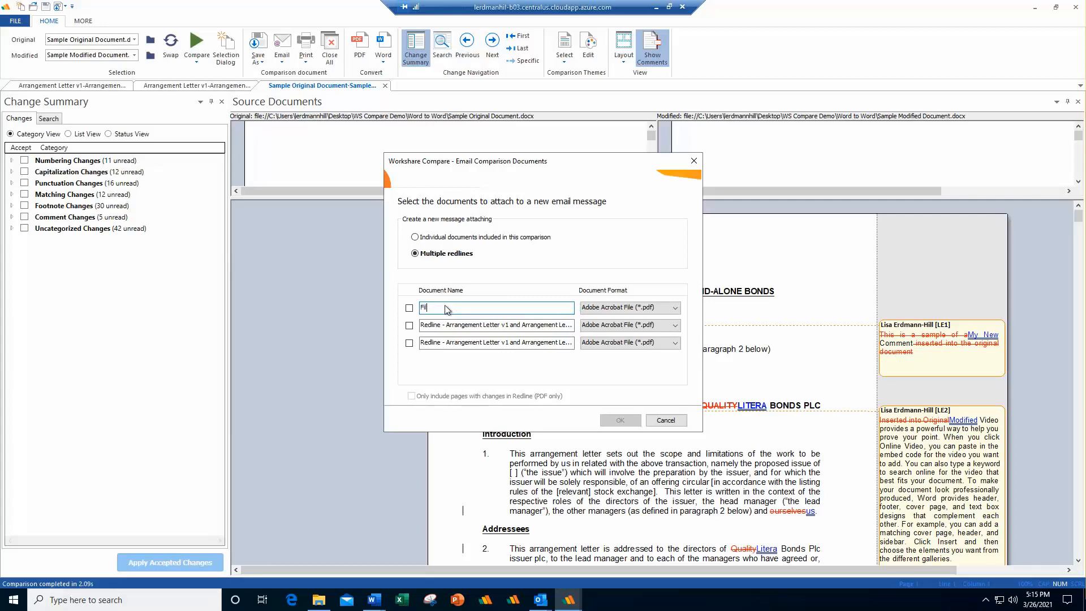
{"action": "key", "text": "Return"}
Rename the two Arrangement Letter redlines as File 2 and File 3
{"action": "key", "text": "Tab"}
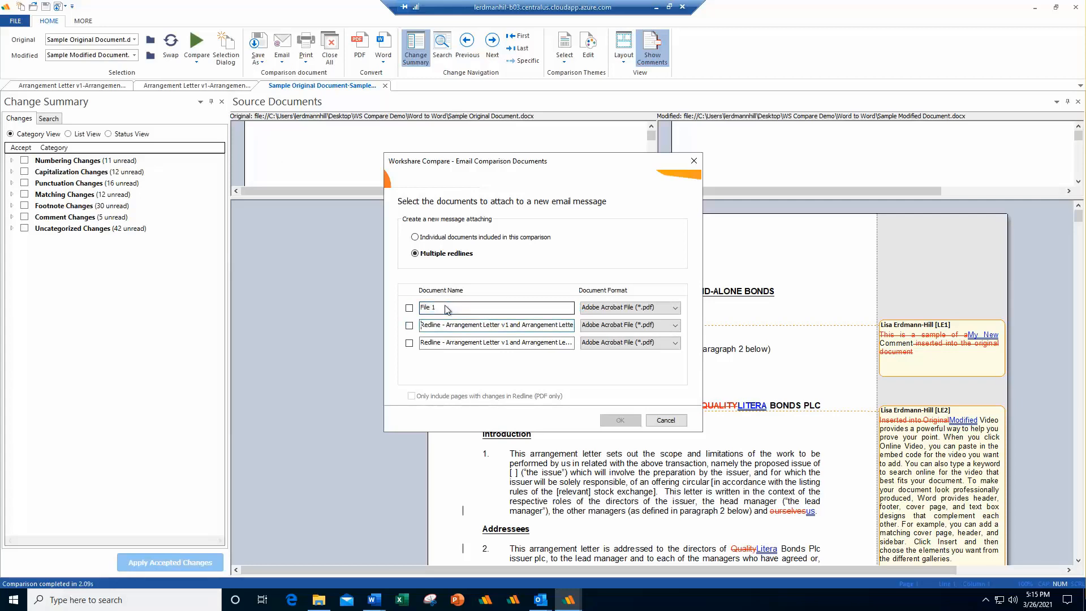
{"action": "key", "text": "End"}
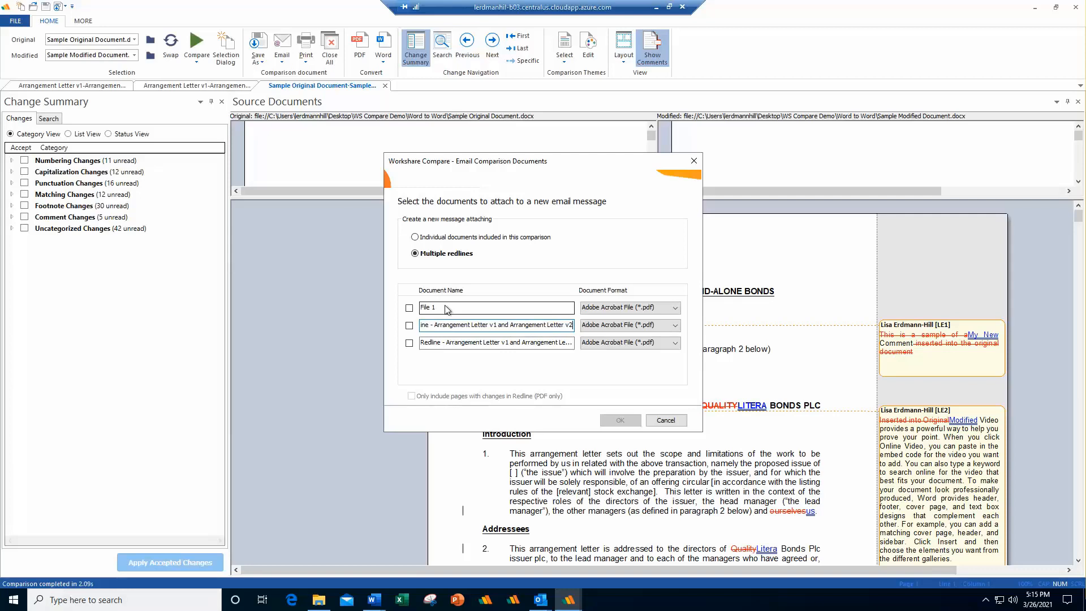
{"action": "key", "text": "shift+Home"}
{"action": "type", "text": "File"}
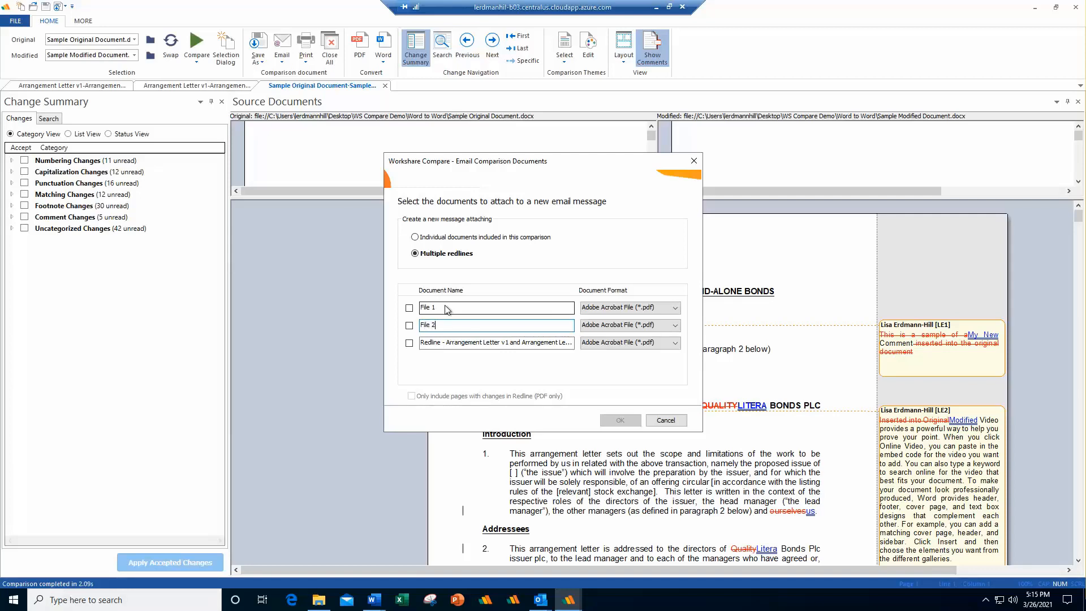
{"action": "left_click", "coordinate": [489, 343]}
{"action": "key", "text": "End"}
{"action": "key", "text": "shift+Home"}
{"action": "type", "text": "Fi"}
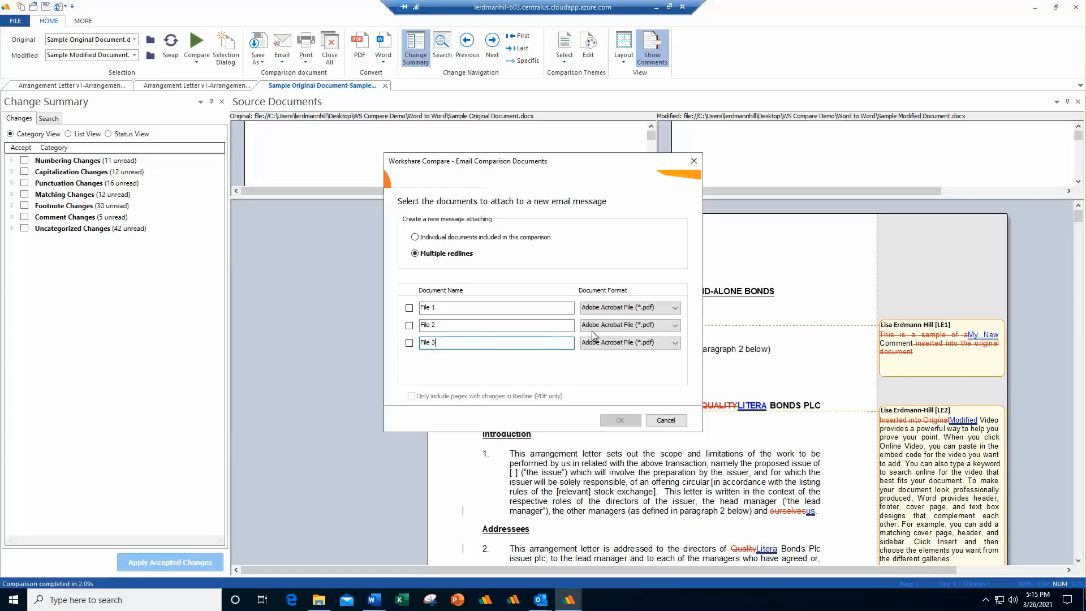
Set the attachment formats to Text Only for File 1, Word 97-2003 Document for File 2 and Word Document for File 3
{"action": "left_click", "coordinate": [594, 308]}
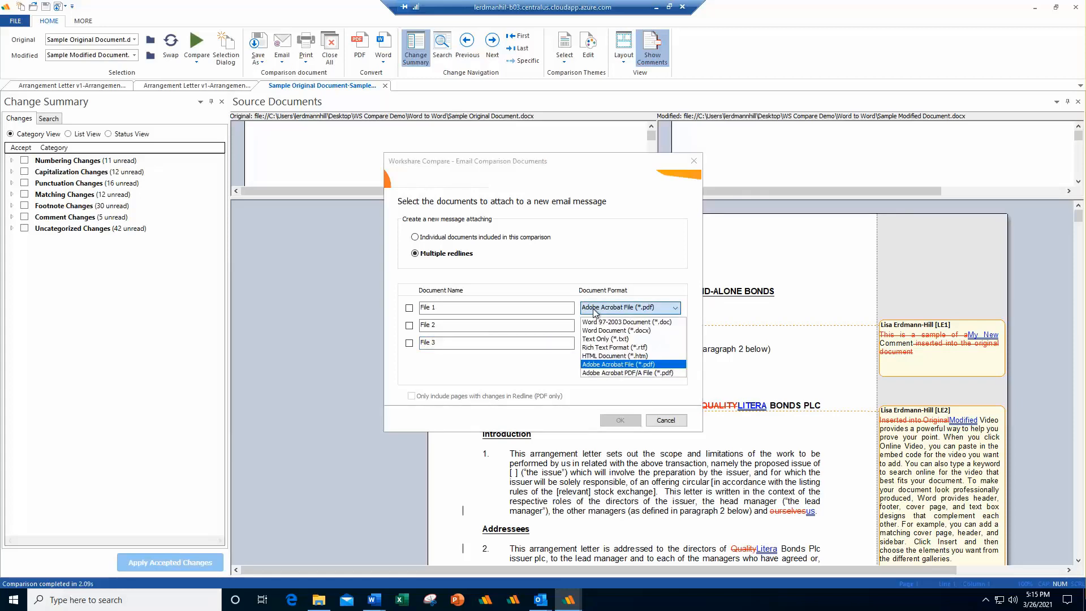
{"action": "left_click", "coordinate": [606, 339]}
{"action": "left_click", "coordinate": [640, 325]}
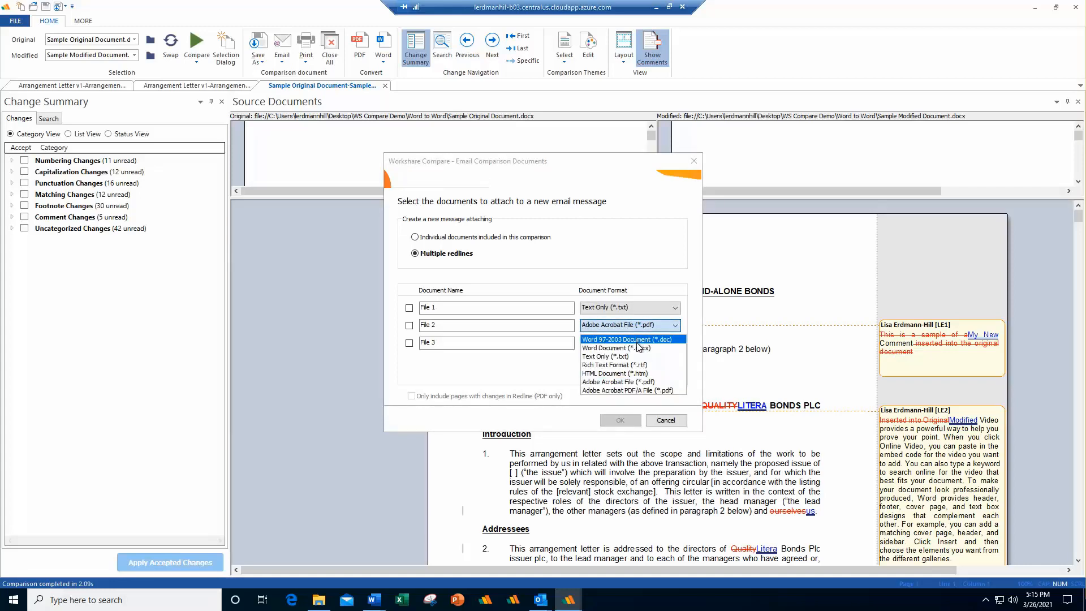
{"action": "left_click", "coordinate": [638, 340]}
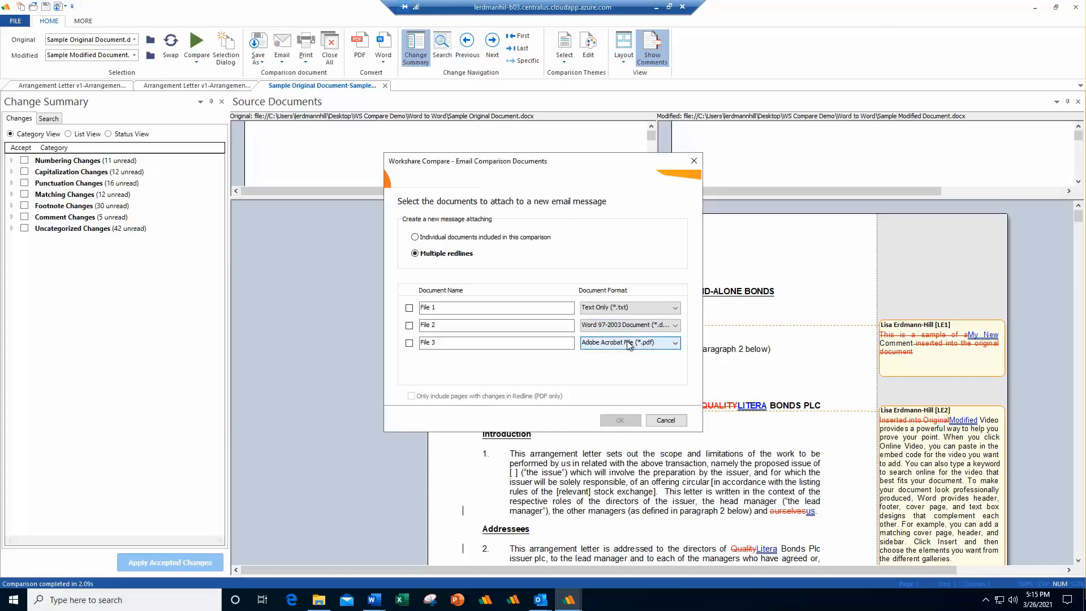
{"action": "left_click", "coordinate": [629, 343]}
{"action": "left_click", "coordinate": [622, 365]}
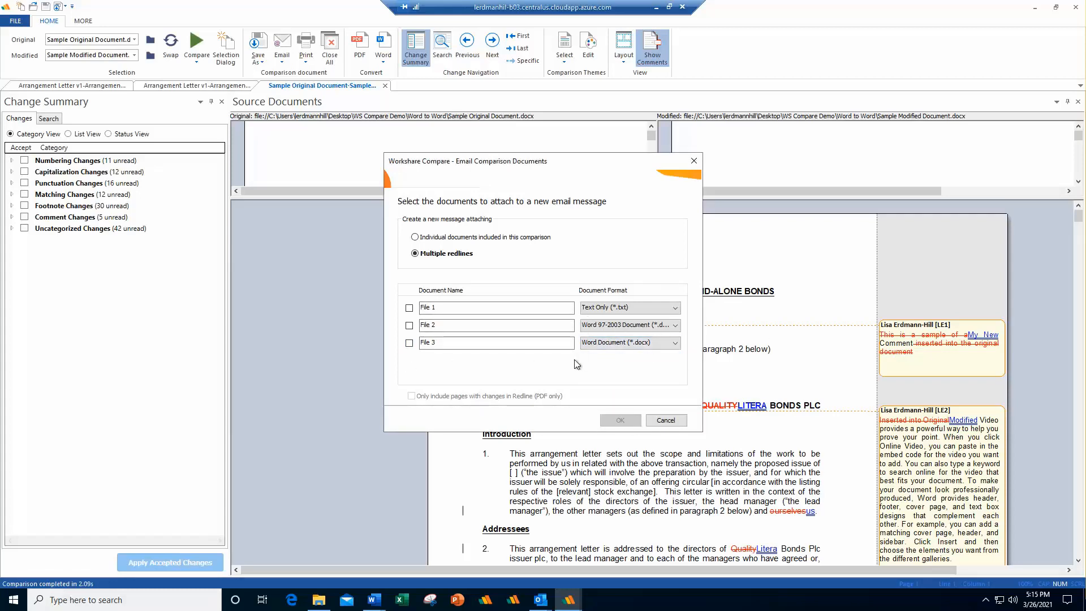
Select all three redlines for attachment, with File 1 as Text Only and File 3 as Adobe Acrobat File, and cancel the email setup
{"action": "left_click", "coordinate": [632, 309]}
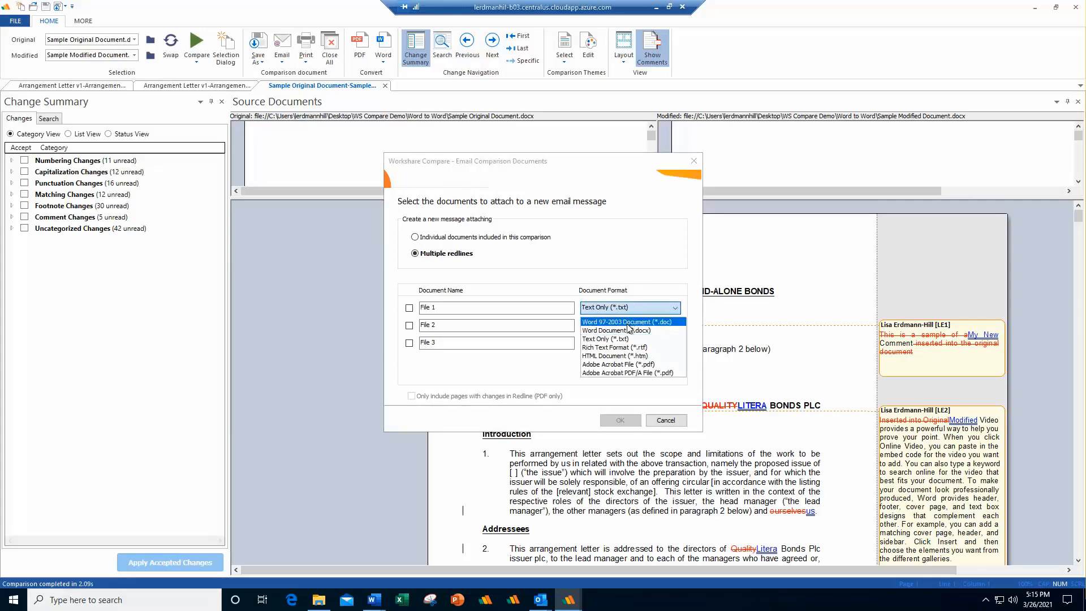
{"action": "left_click", "coordinate": [630, 322]}
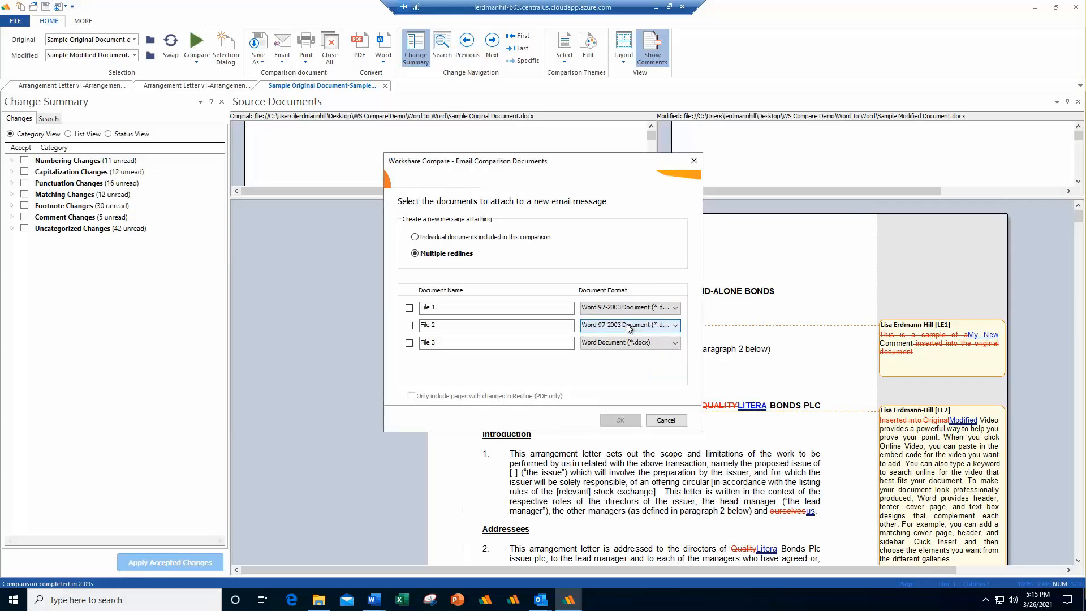
{"action": "left_click", "coordinate": [409, 308]}
{"action": "left_click", "coordinate": [608, 305]}
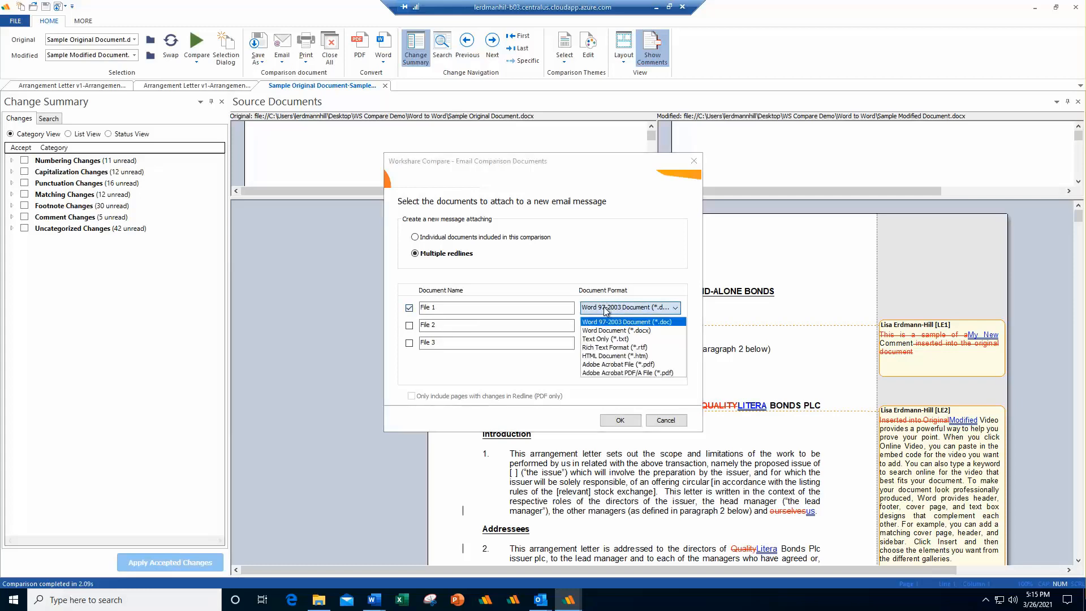
{"action": "left_click", "coordinate": [608, 342]}
{"action": "left_click", "coordinate": [409, 326]}
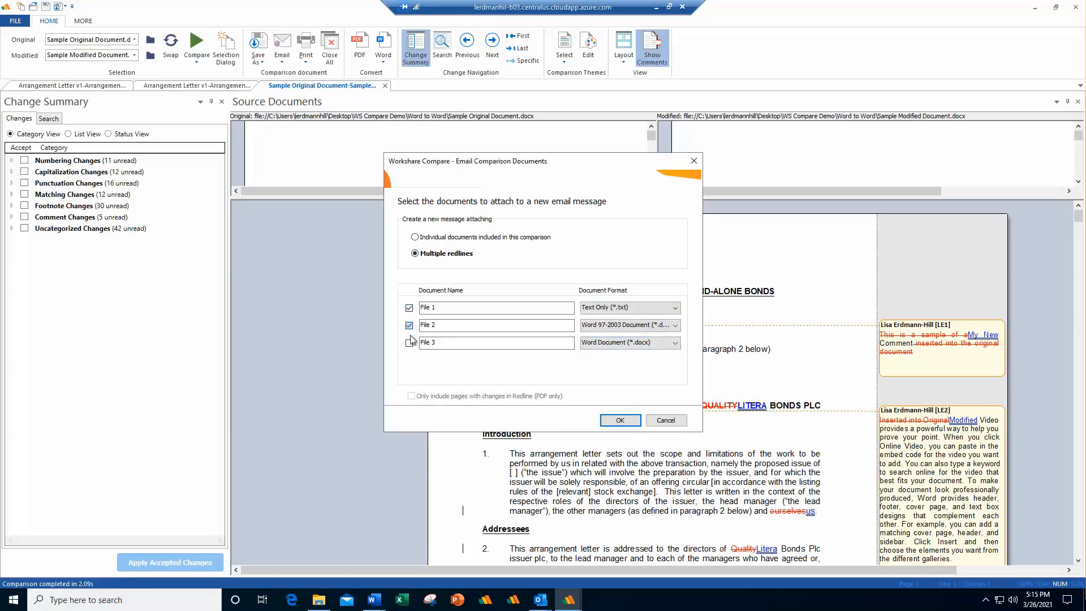
{"action": "left_click", "coordinate": [409, 343]}
{"action": "left_click", "coordinate": [632, 342]}
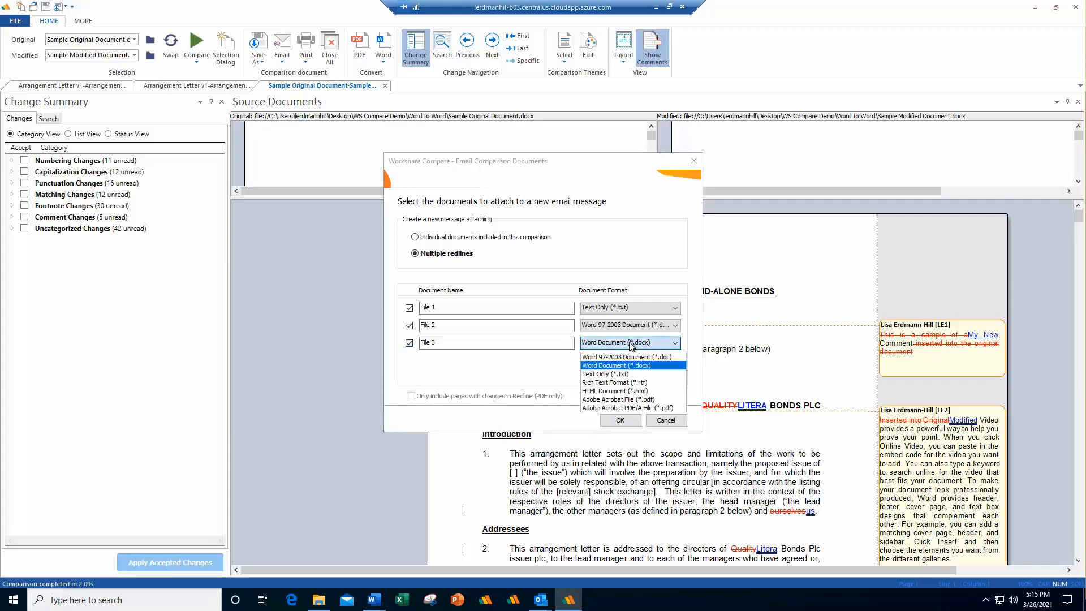
{"action": "left_click", "coordinate": [621, 400]}
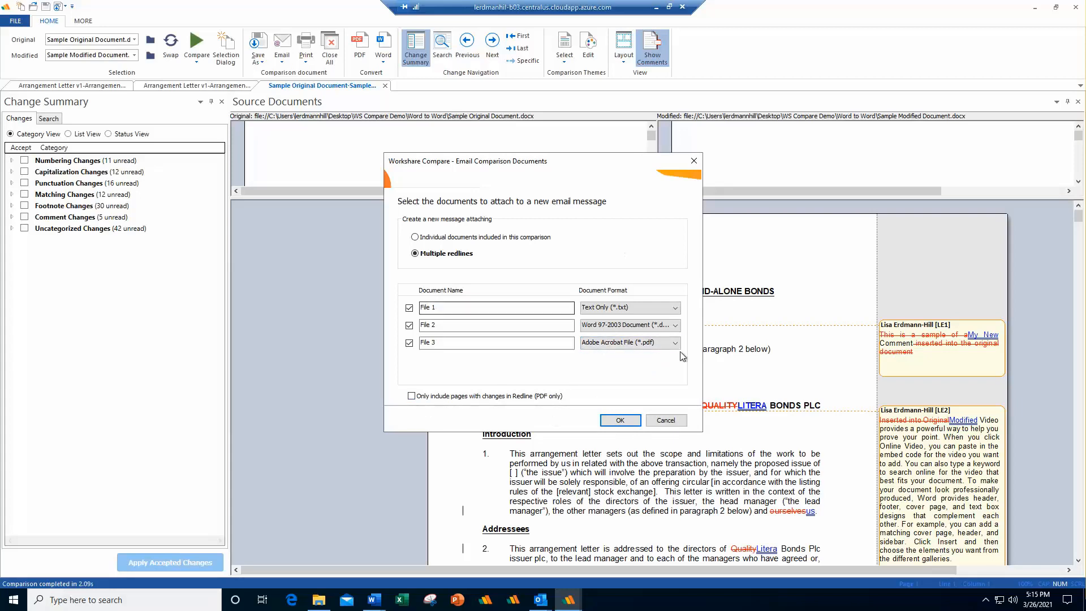
{"action": "left_click", "coordinate": [660, 423]}
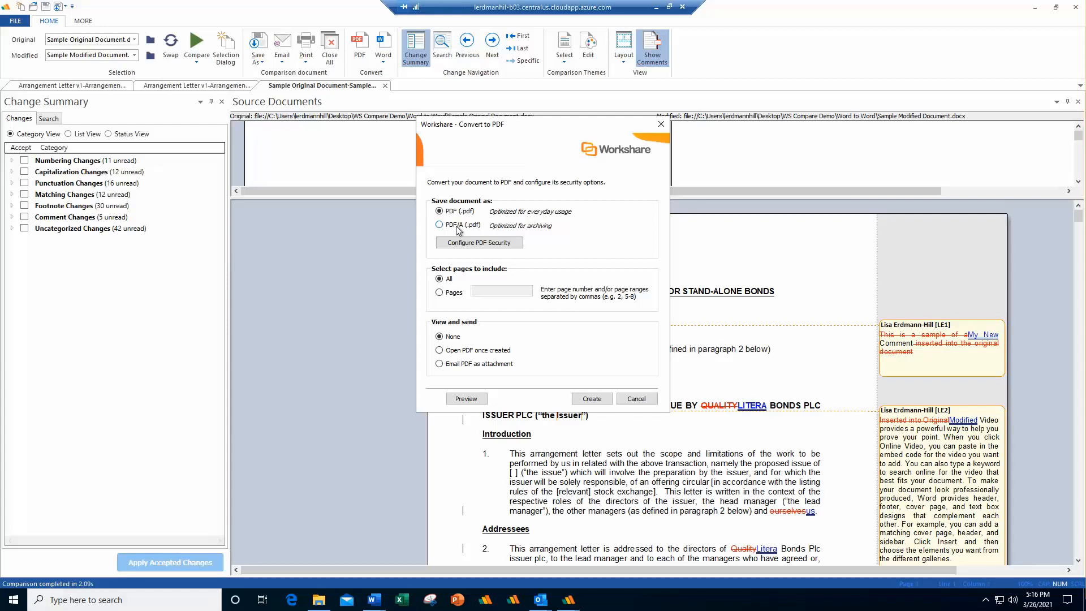
Review the PDF security options, switch the page selection from all pages to a page range, and cancel the PDF conversion
{"action": "left_click", "coordinate": [470, 242]}
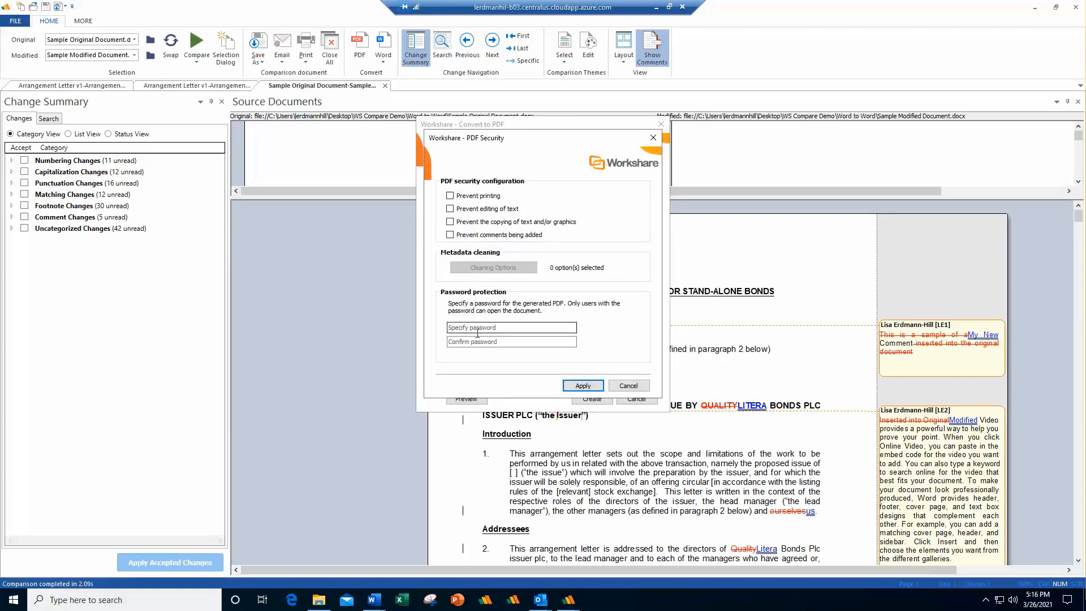
{"action": "left_click", "coordinate": [621, 387]}
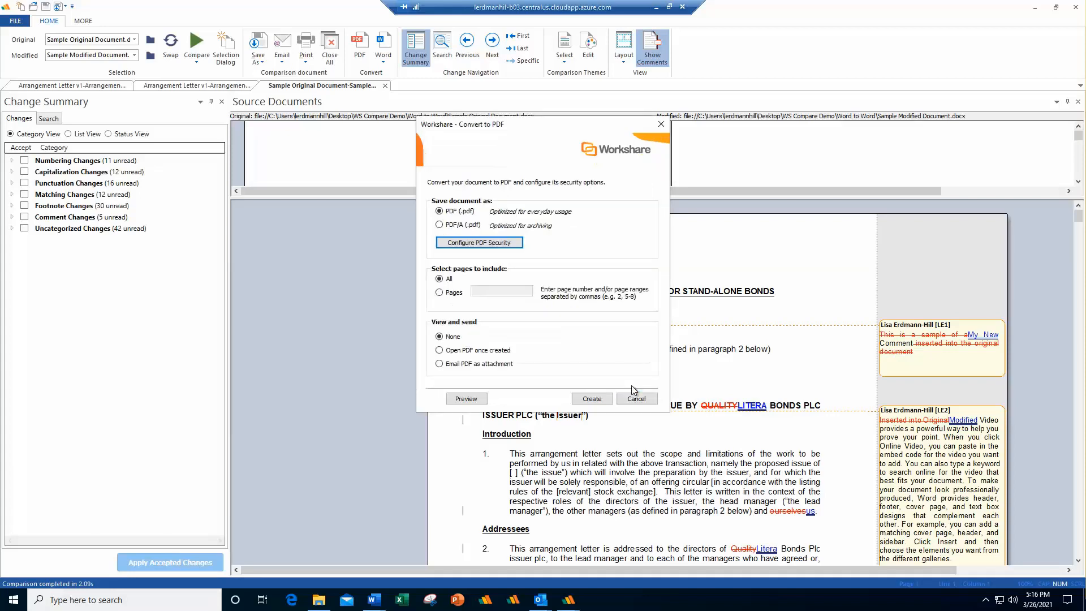
{"action": "left_click", "coordinate": [442, 293]}
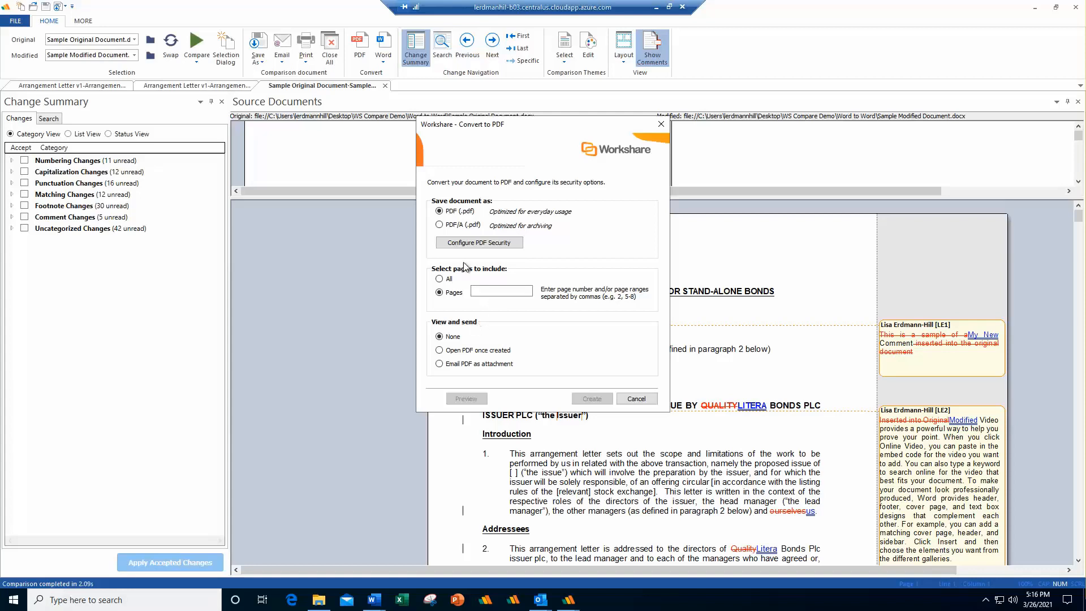
{"action": "left_click", "coordinate": [464, 246]}
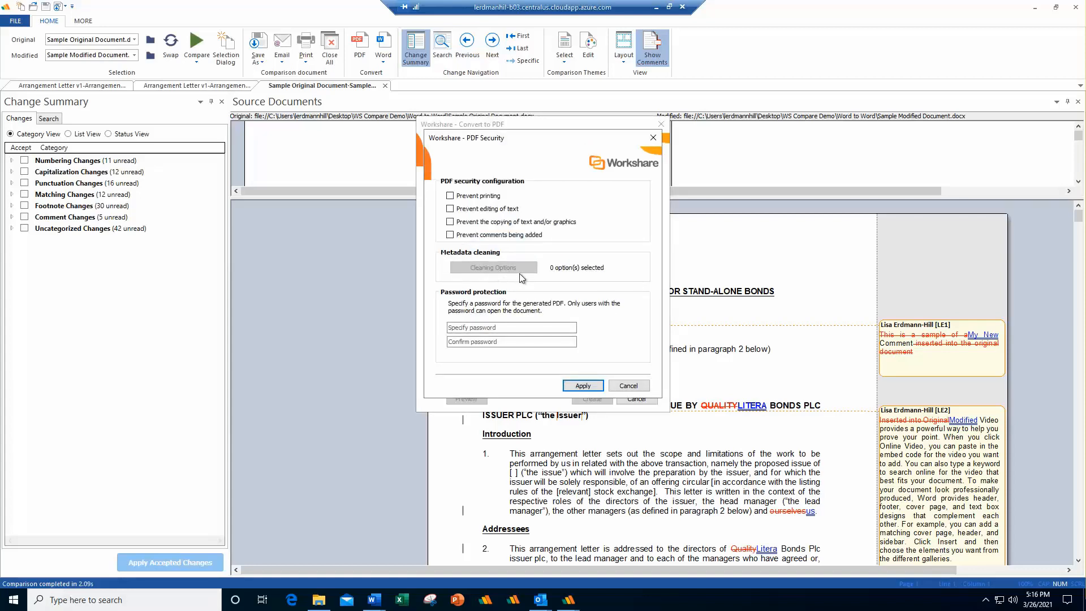
{"action": "left_click", "coordinate": [622, 386]}
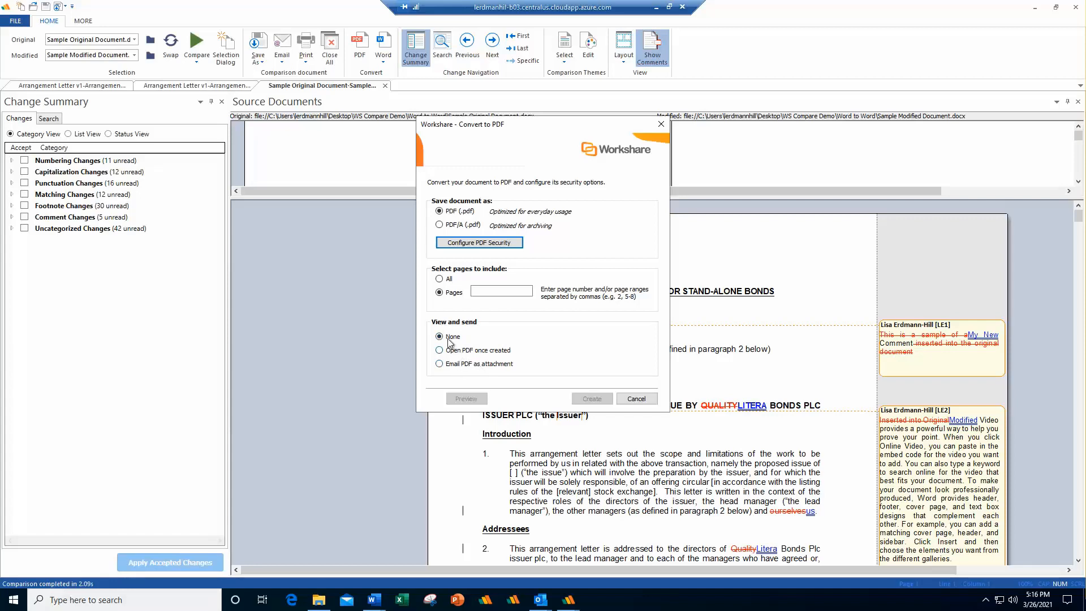
{"action": "left_click", "coordinate": [636, 400]}
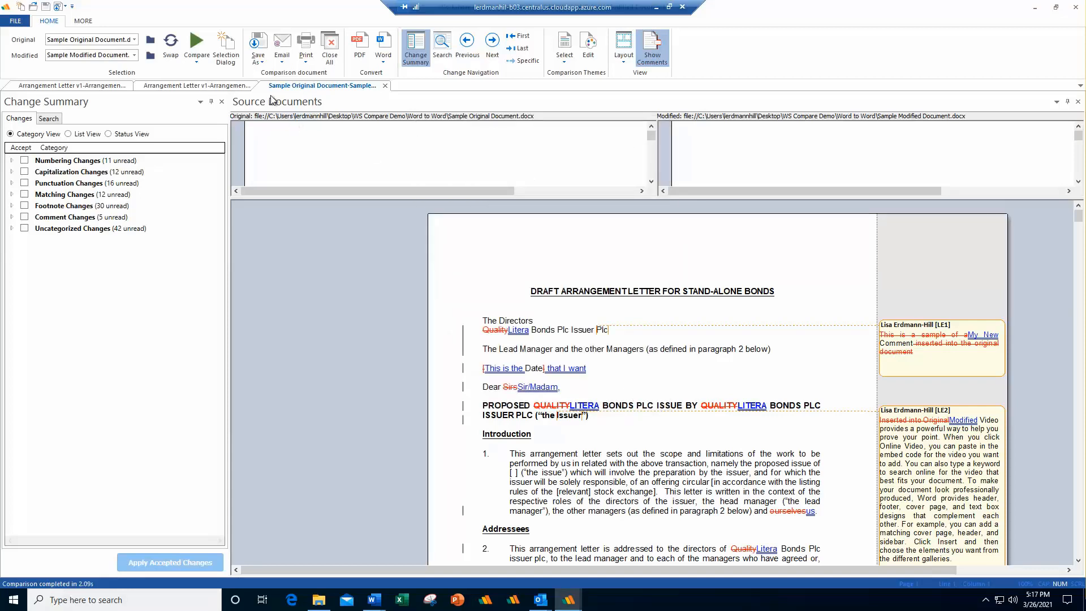
Review the options for opening the comparison in Word and the list of available comparison themes
{"action": "left_click", "coordinate": [383, 50]}
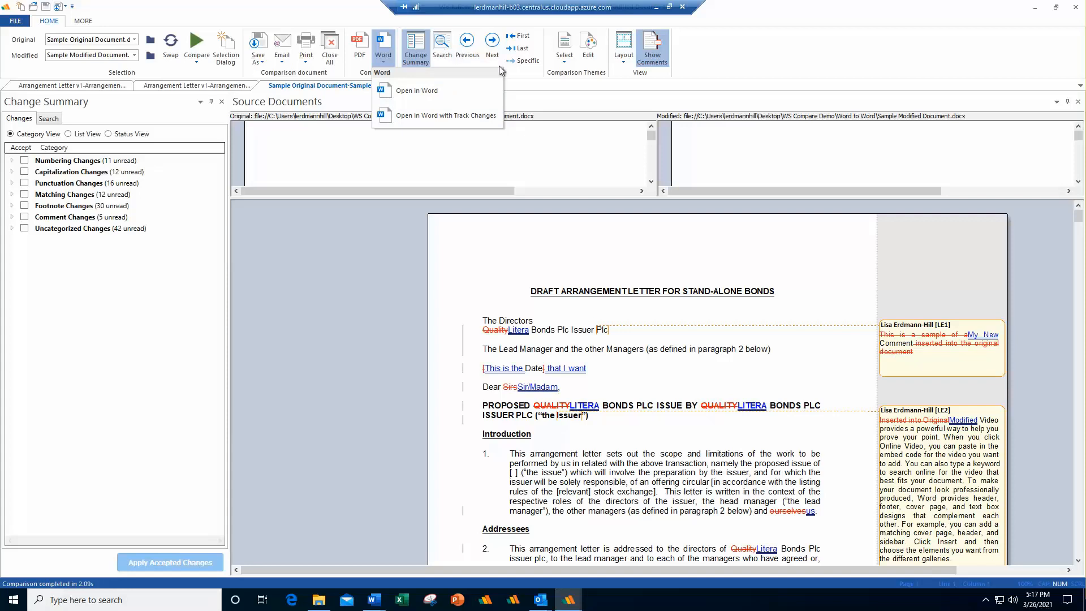
{"action": "left_click", "coordinate": [721, 57]}
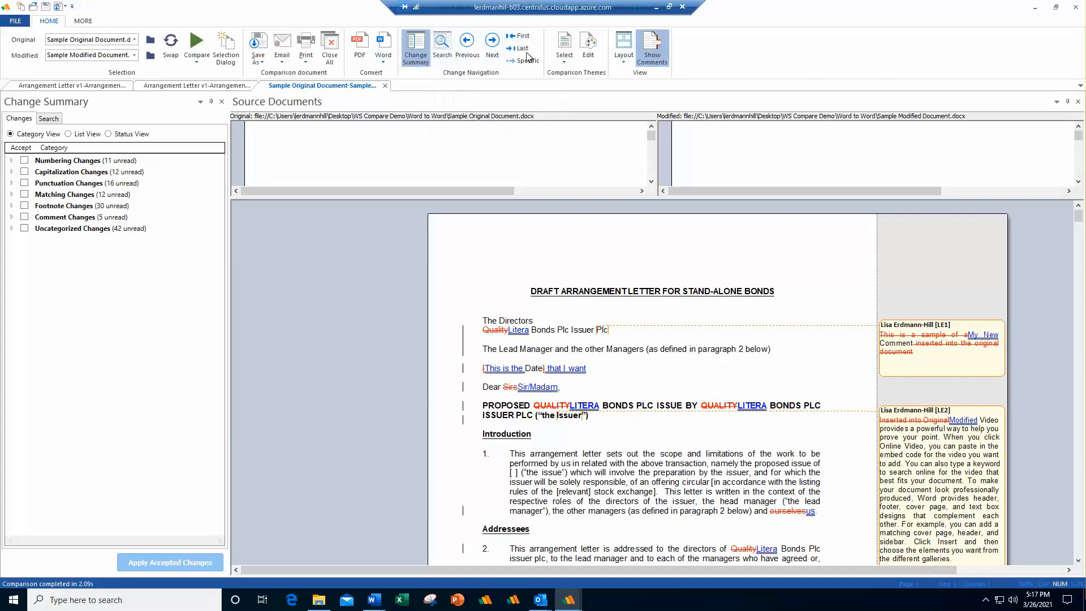
{"action": "left_click", "coordinate": [563, 62]}
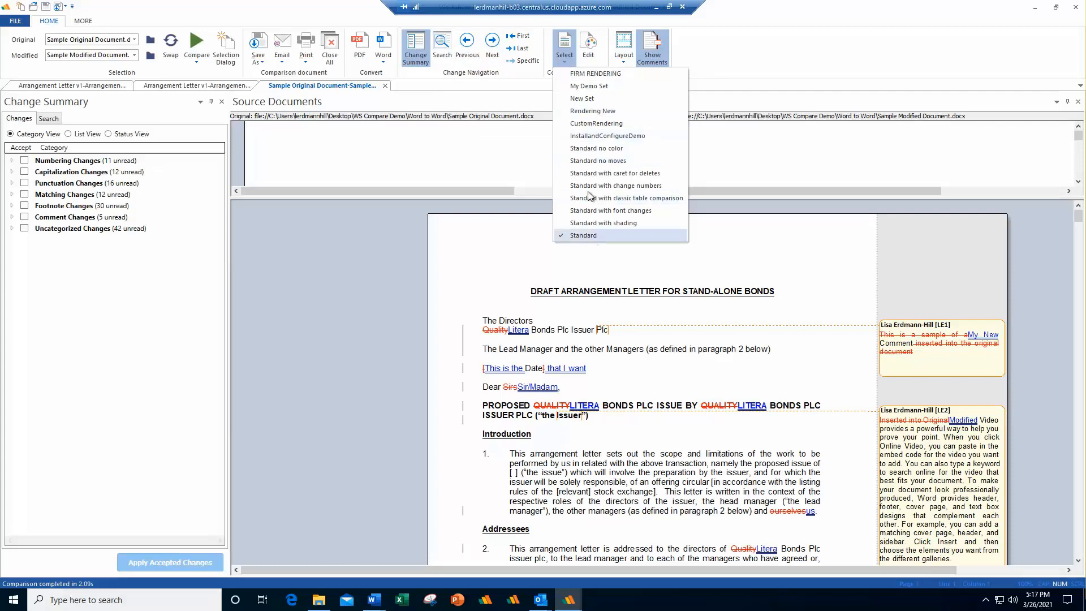
{"action": "left_click", "coordinate": [565, 64]}
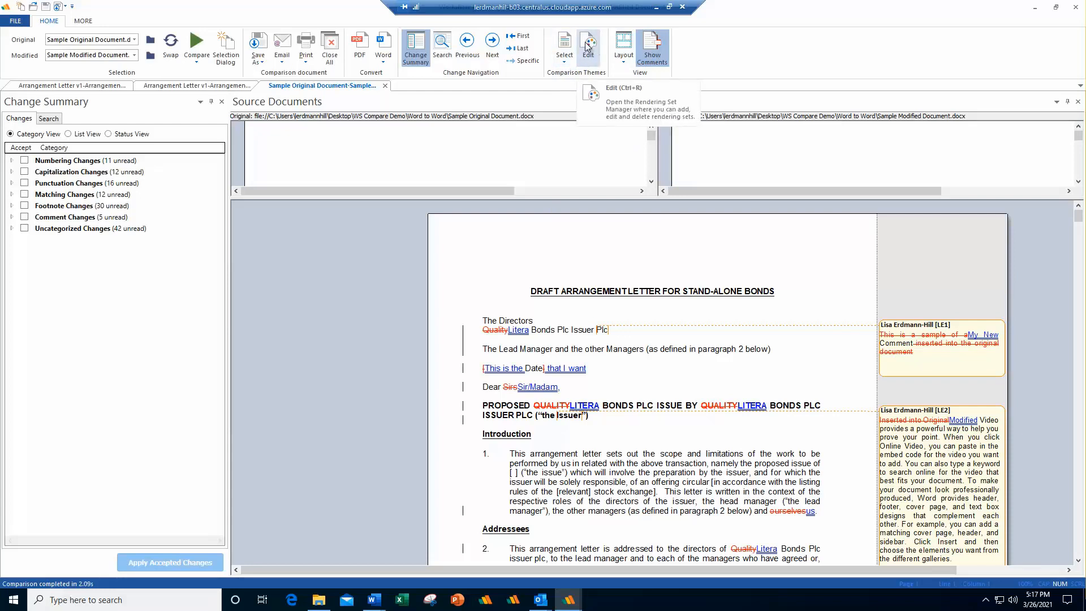
Apply the Standard no color comparison theme to the redline and switch back to the Standard theme
{"action": "left_click", "coordinate": [565, 64]}
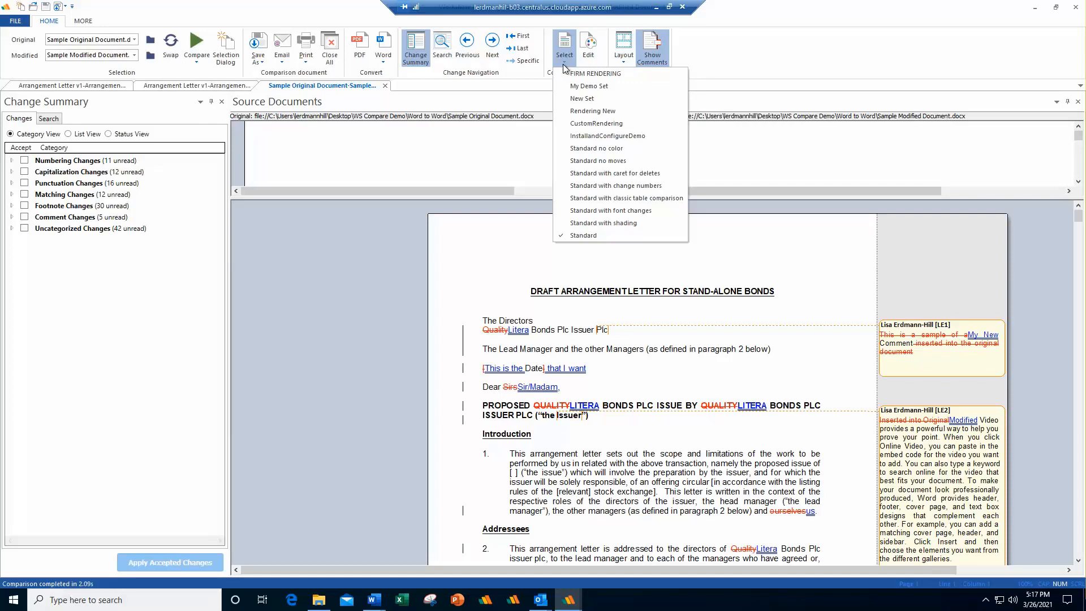
{"action": "left_click", "coordinate": [580, 149]}
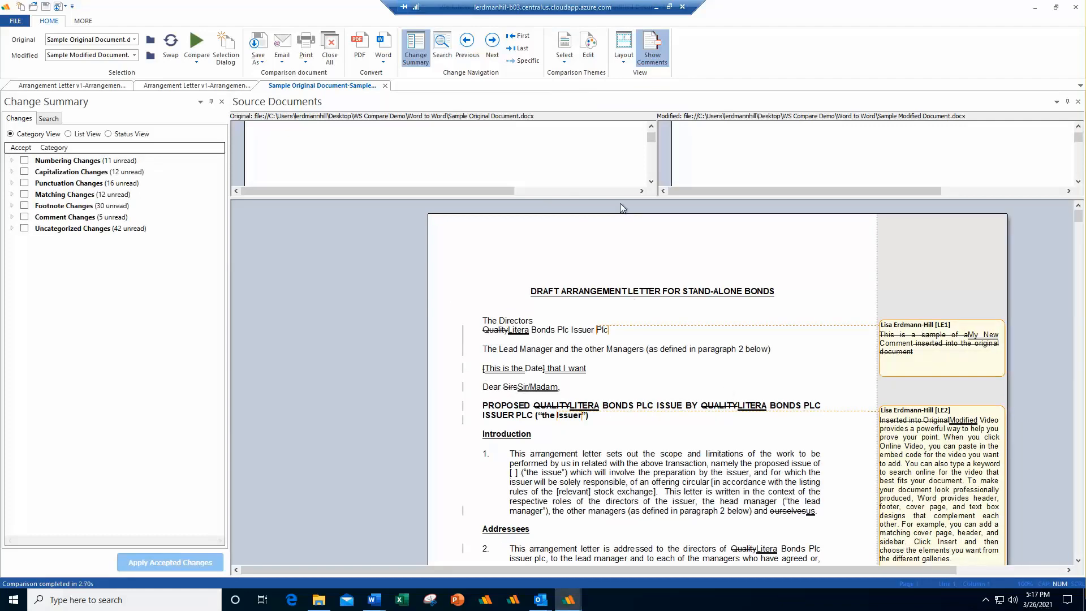
{"action": "left_click", "coordinate": [562, 59]}
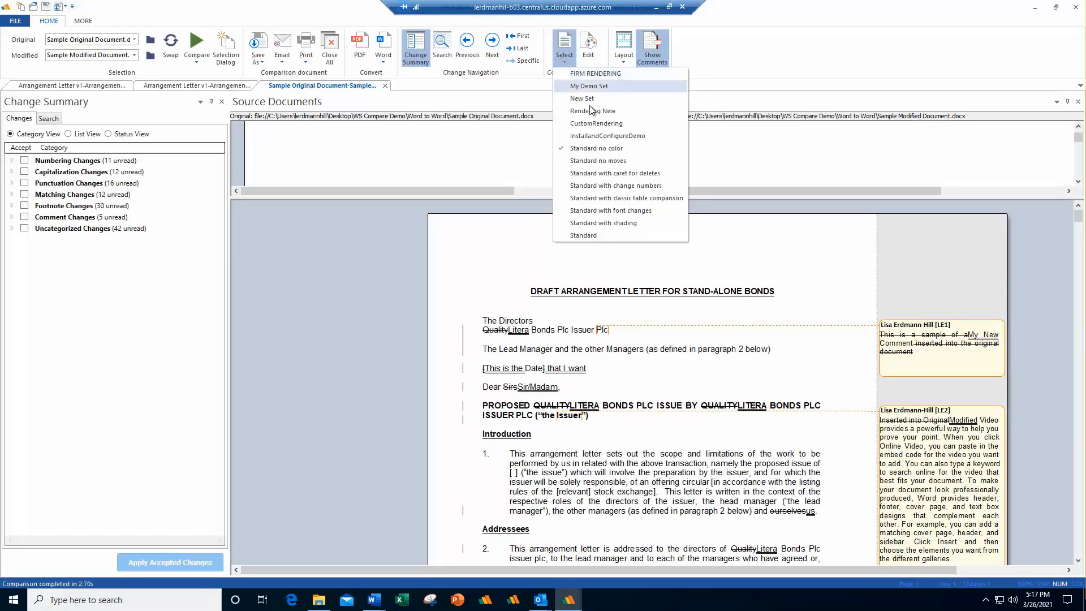
{"action": "left_click", "coordinate": [578, 235]}
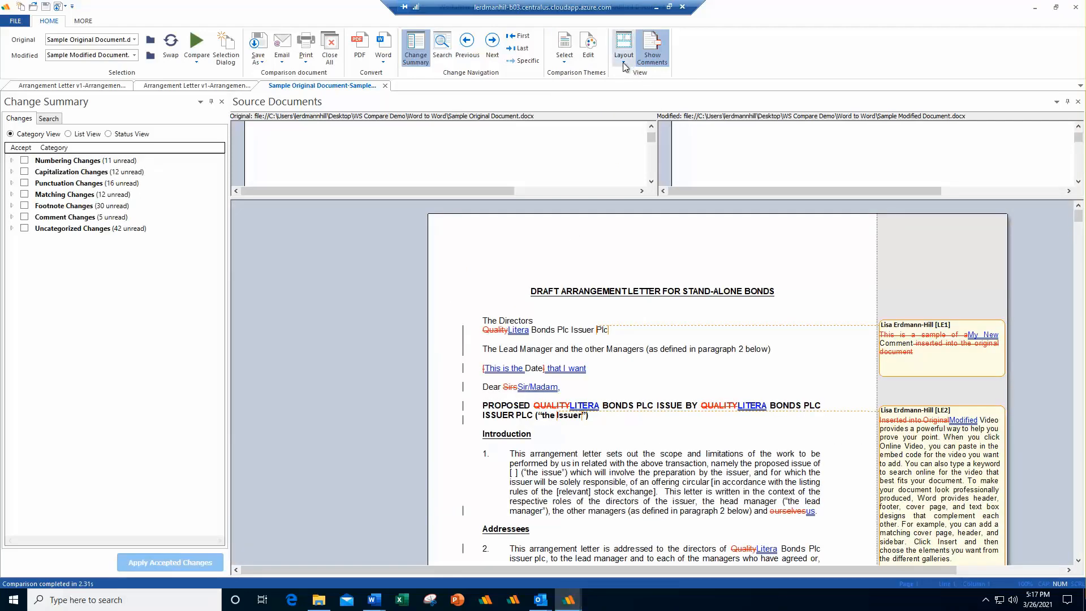
Change the layout to Comparison only and return it to Comparison + Original + Modified
{"action": "left_click", "coordinate": [623, 62]}
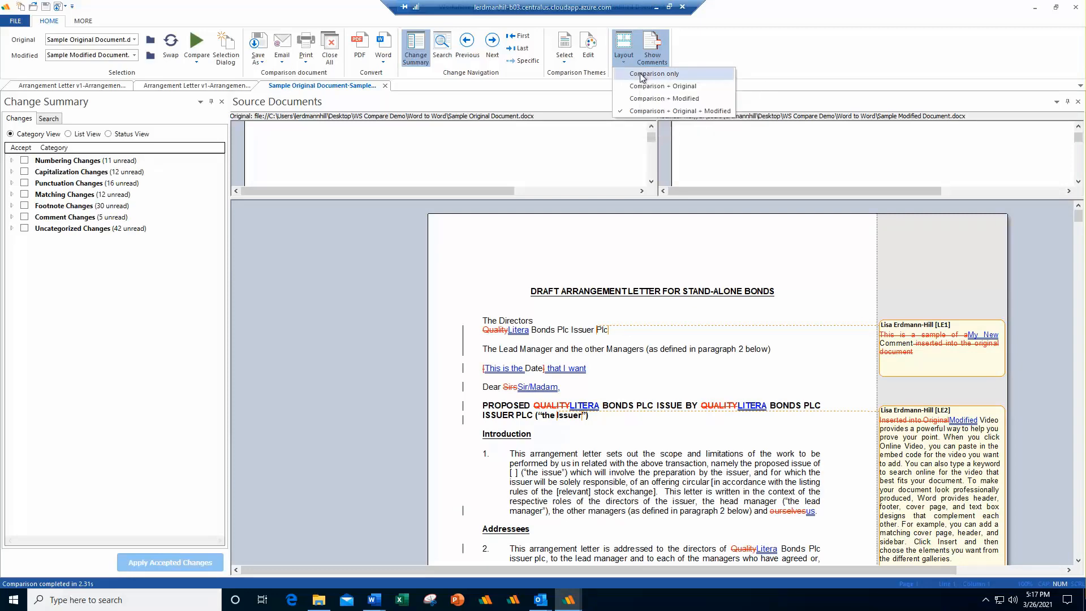
{"action": "left_click", "coordinate": [642, 75]}
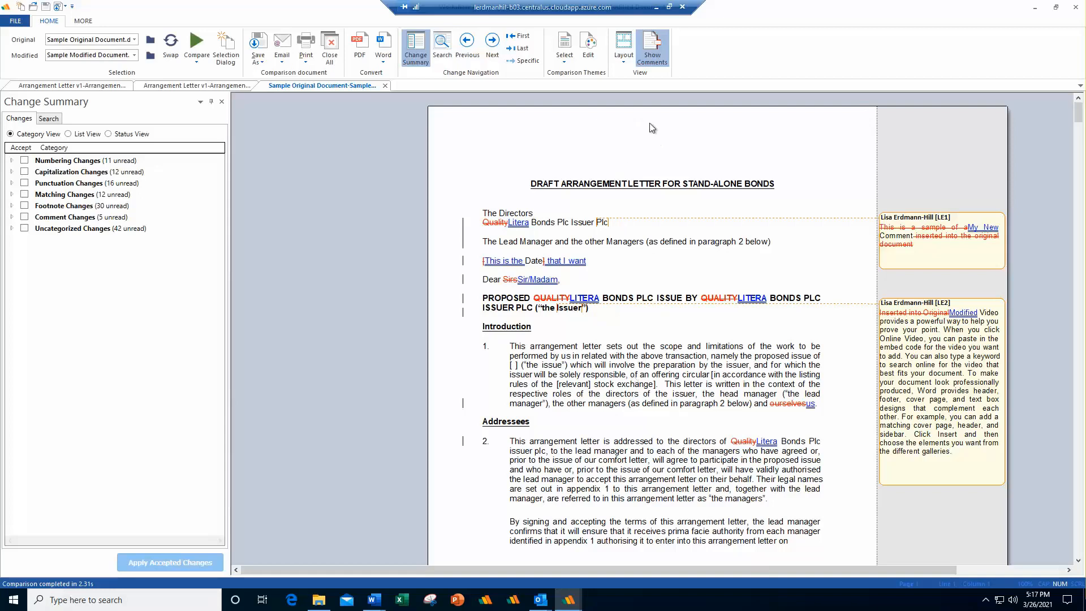
{"action": "left_click", "coordinate": [622, 60]}
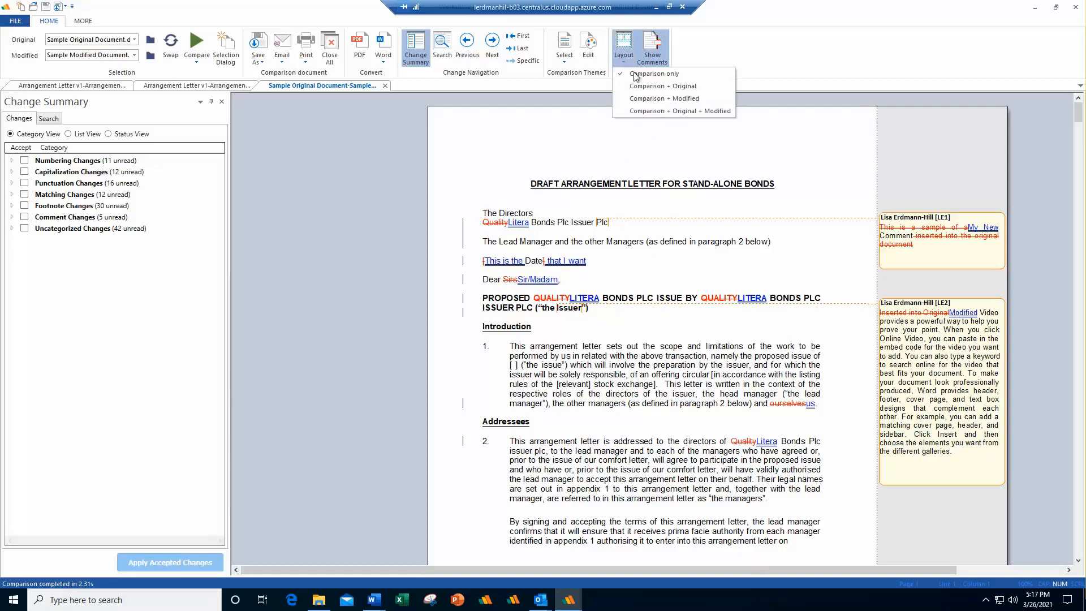
{"action": "left_click", "coordinate": [653, 111]}
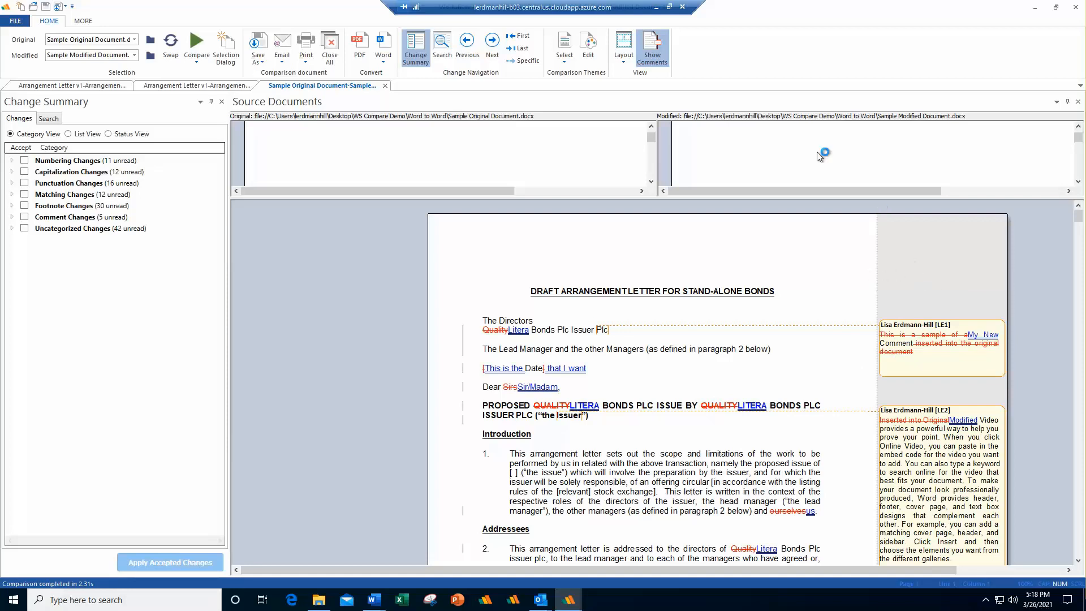
Hide the comments in the redline, show them again, and look over the comment balloons beside the text
{"action": "left_click", "coordinate": [652, 49]}
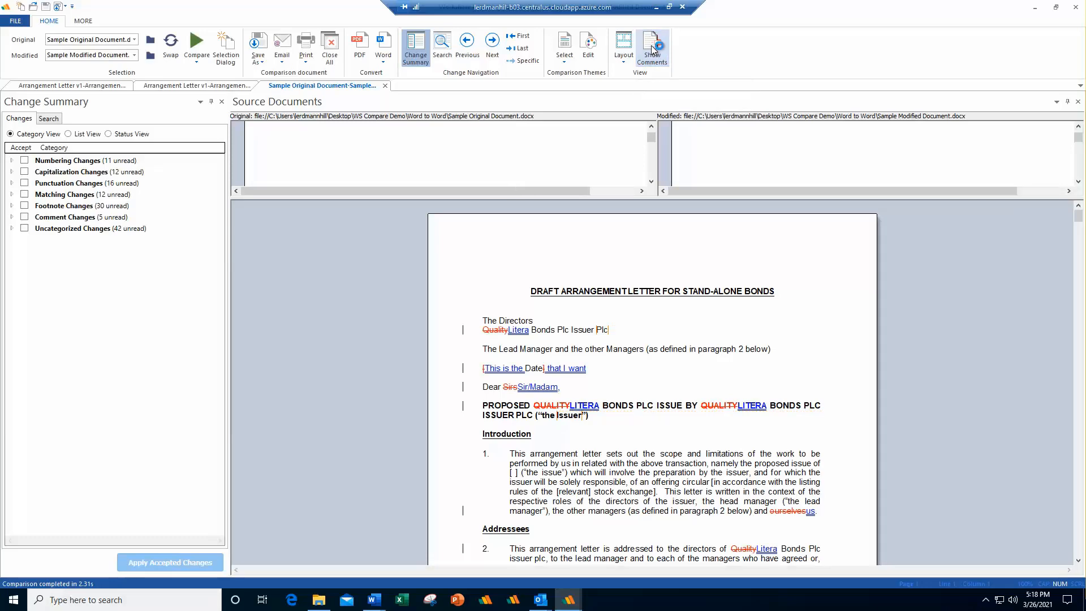
{"action": "left_click", "coordinate": [653, 50]}
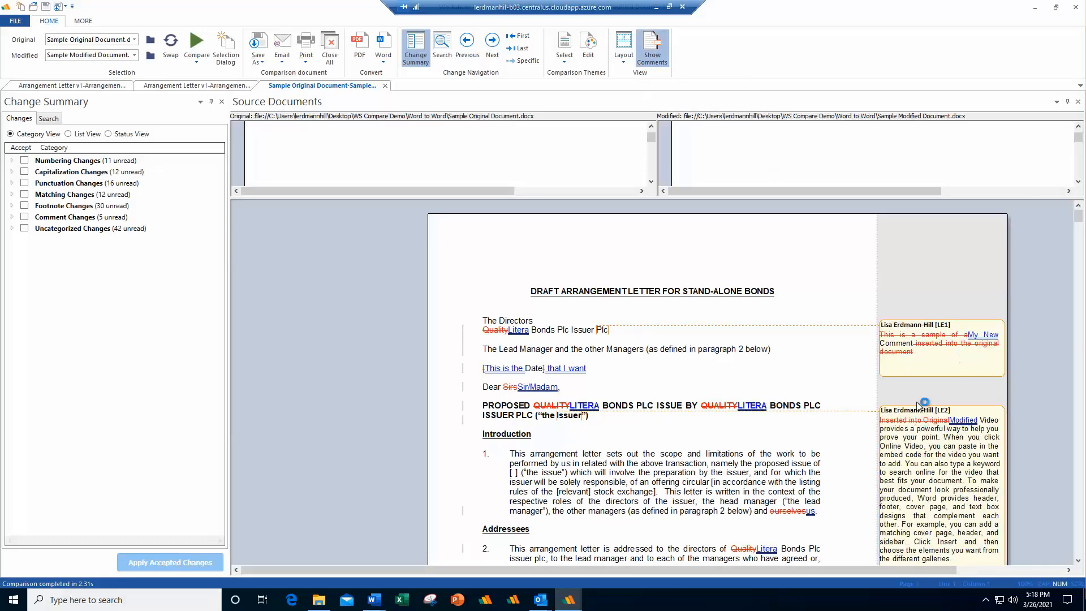
{"action": "scroll", "coordinate": [923, 461], "scroll_direction": "down", "scroll_amount": 3}
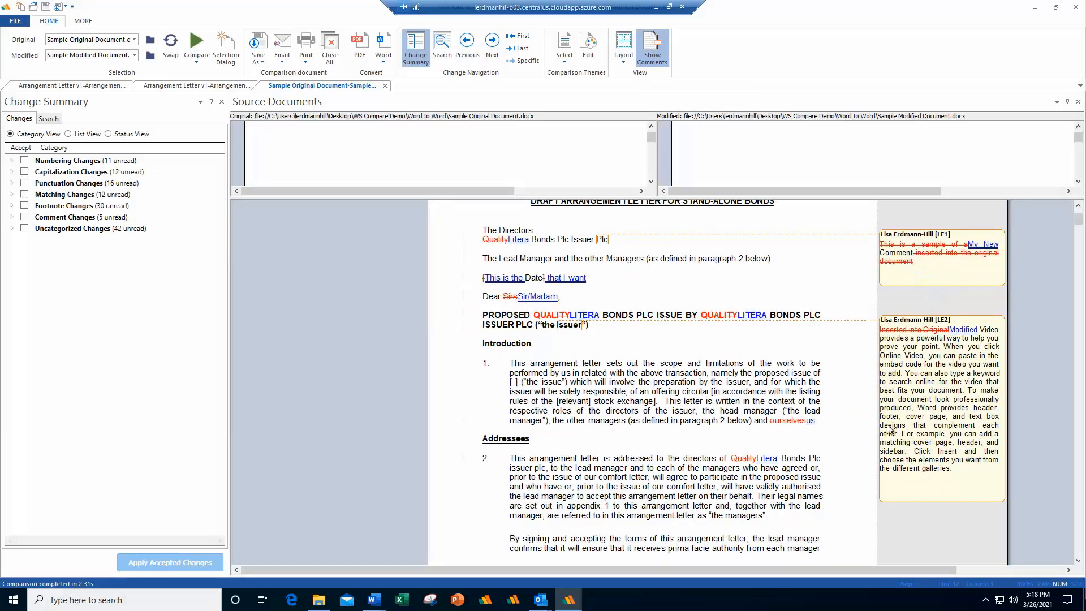
{"action": "scroll", "coordinate": [692, 462], "scroll_direction": "up", "scroll_amount": 2}
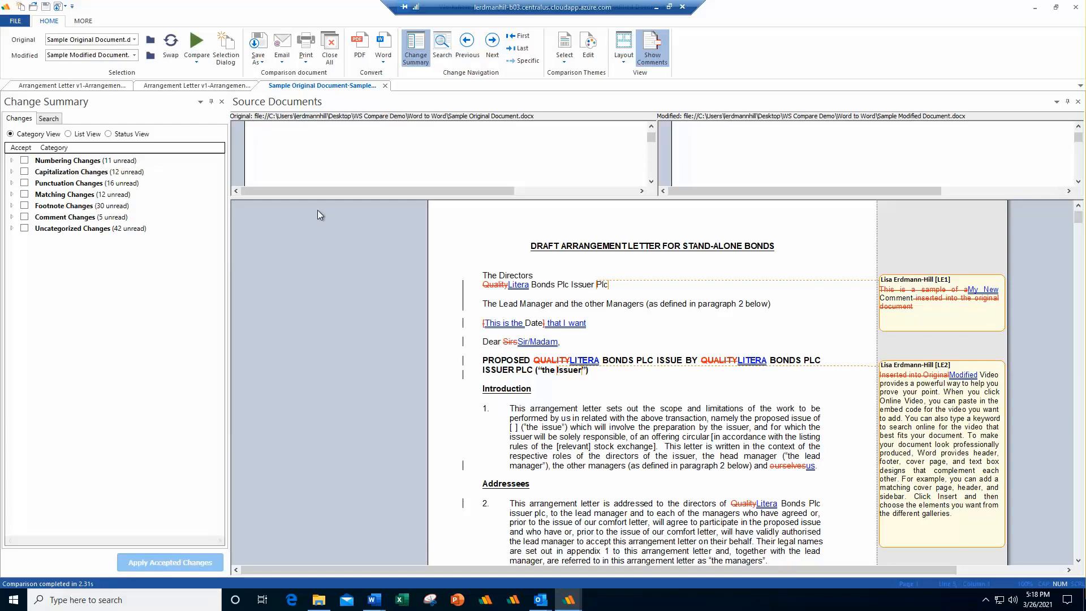
Show the change summary in List View, go through several changes in sequence, and select the first Quality to Litera replacement
{"action": "left_click", "coordinate": [68, 134]}
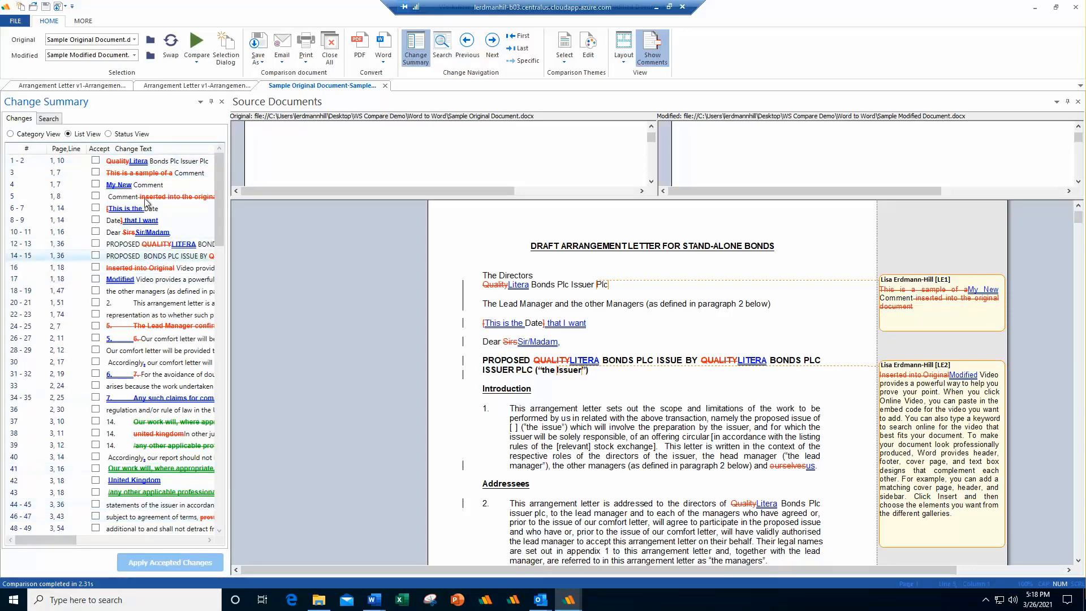
{"action": "left_click", "coordinate": [142, 172]}
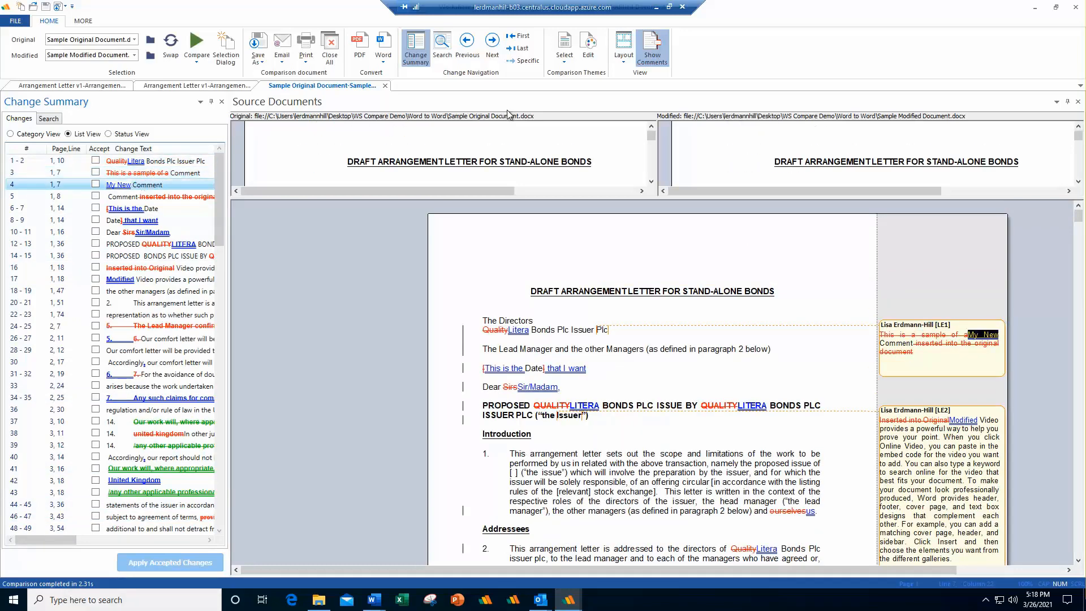
{"action": "left_click", "coordinate": [490, 44]}
{"action": "left_click", "coordinate": [490, 47]}
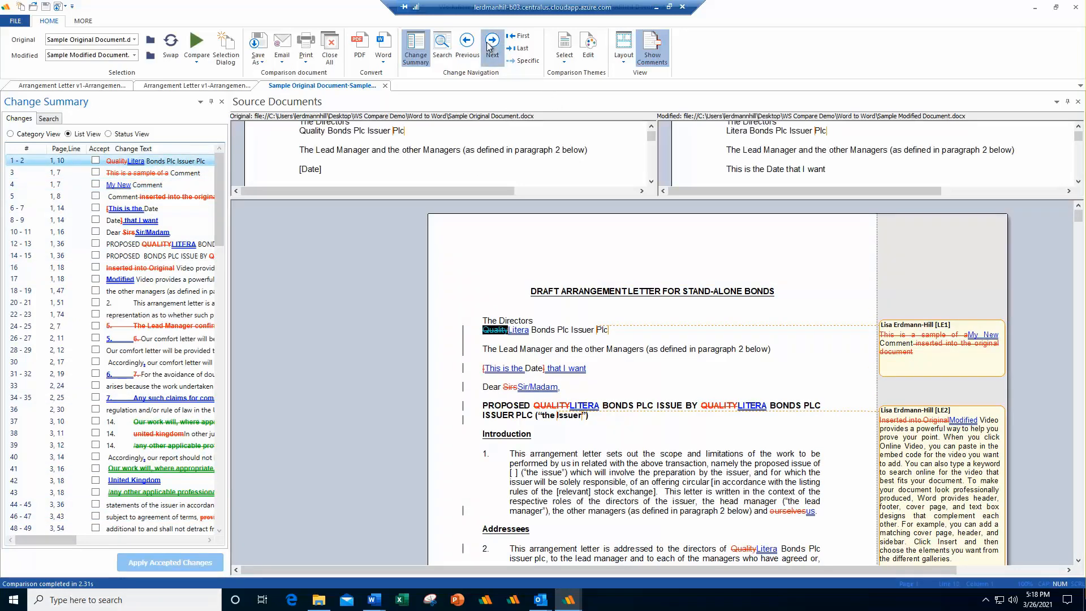
{"action": "left_click", "coordinate": [489, 48]}
{"action": "left_click", "coordinate": [490, 48]}
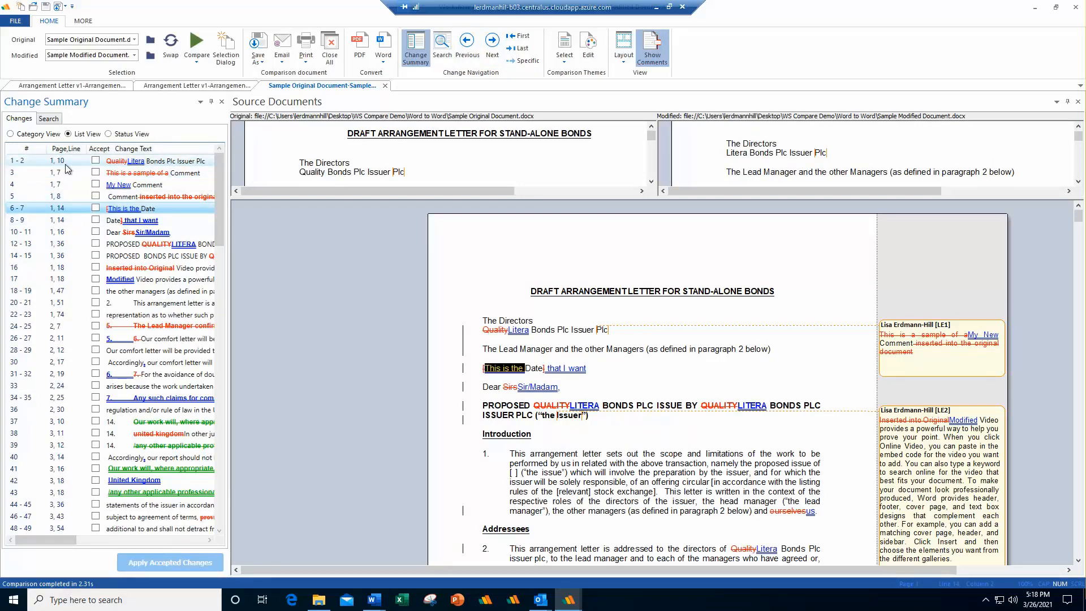
{"action": "left_click", "coordinate": [178, 164]}
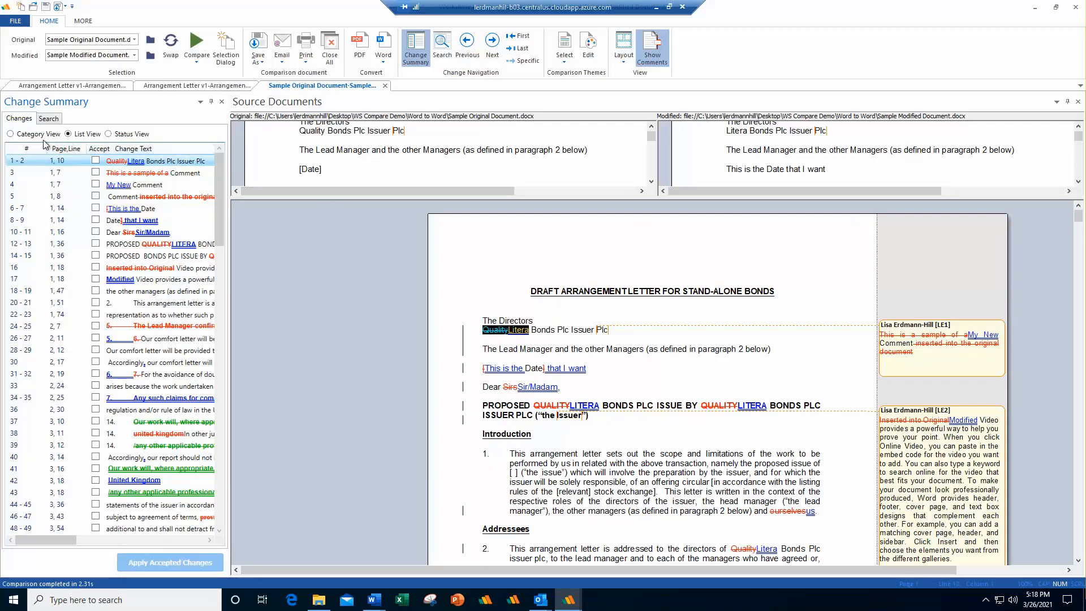
Show the changes by status, return to Category View, and collapse the Matching Changes and Uncategorized Changes groups
{"action": "left_click", "coordinate": [108, 135]}
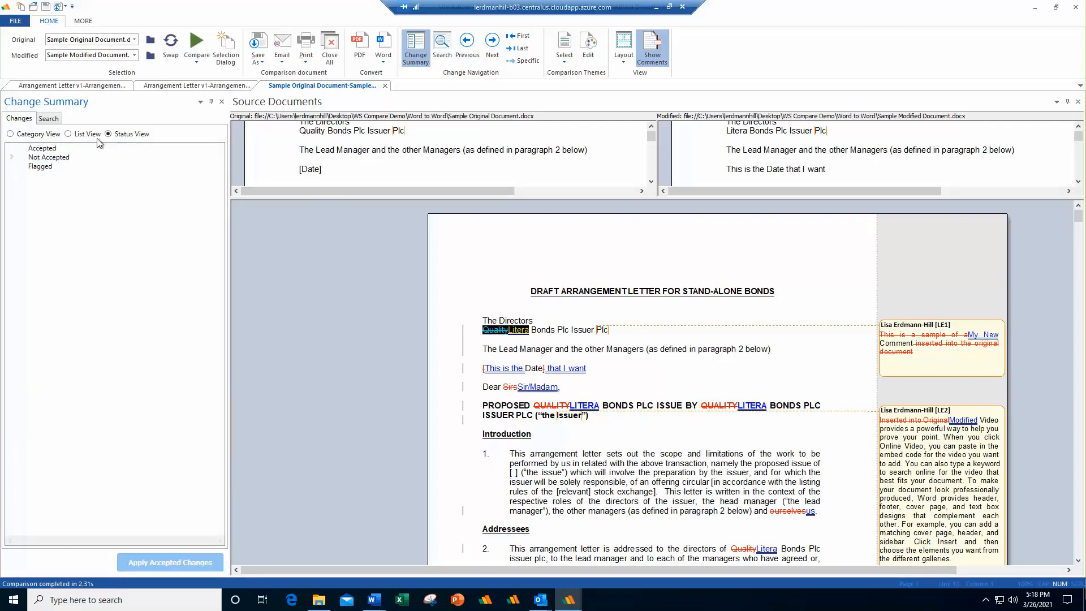
{"action": "left_click", "coordinate": [10, 135]}
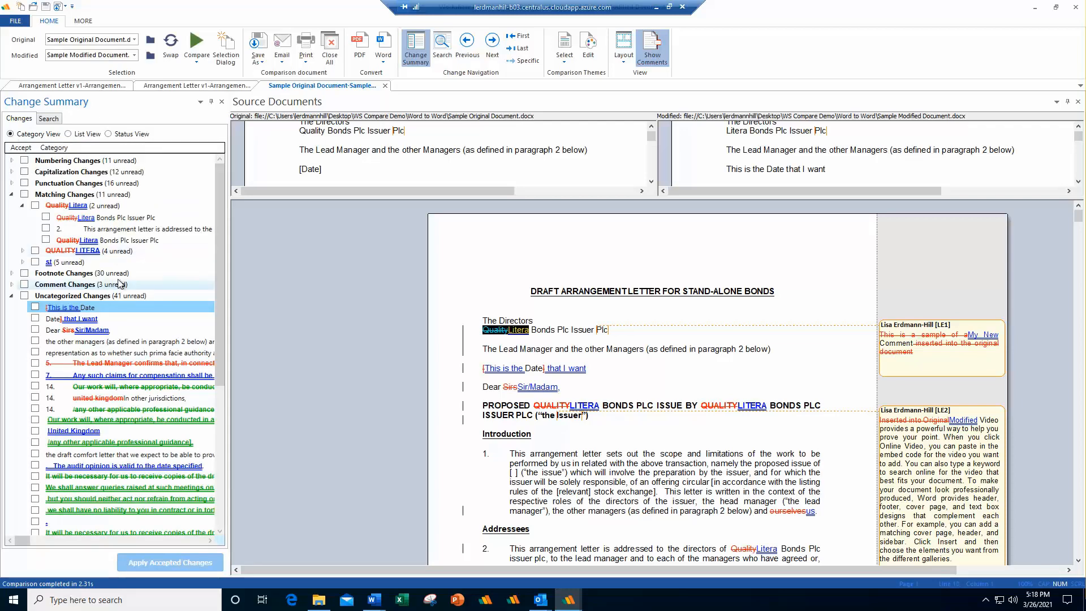
{"action": "left_click", "coordinate": [11, 195]}
{"action": "left_click", "coordinate": [11, 228]}
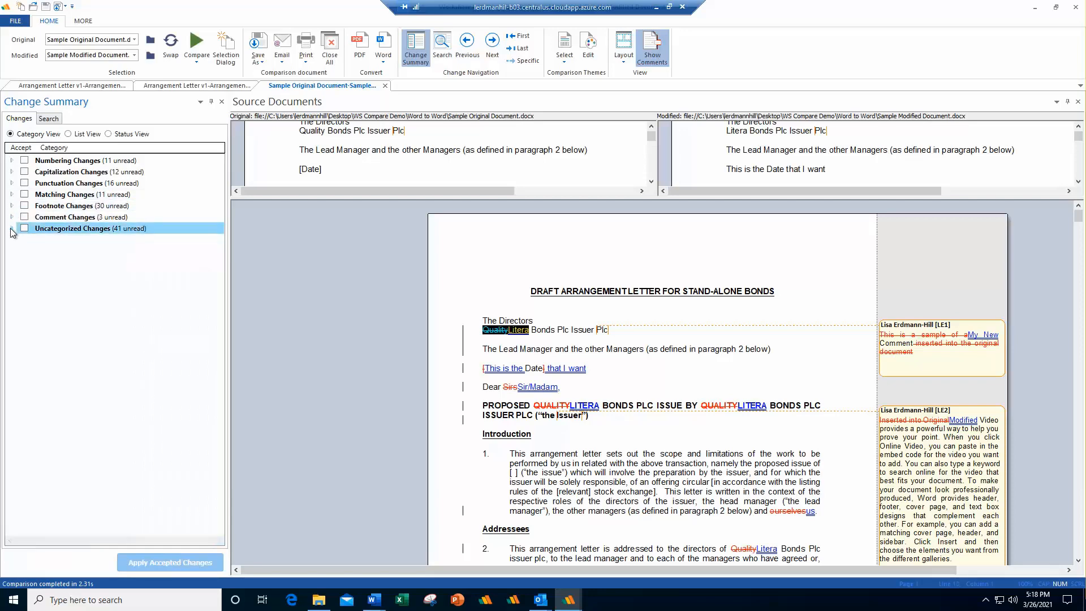
Open the Arrangement Letter v1 to v2 comparison and examine its Numbering, Matching and Suggested Changes categories
{"action": "left_click", "coordinate": [166, 85]}
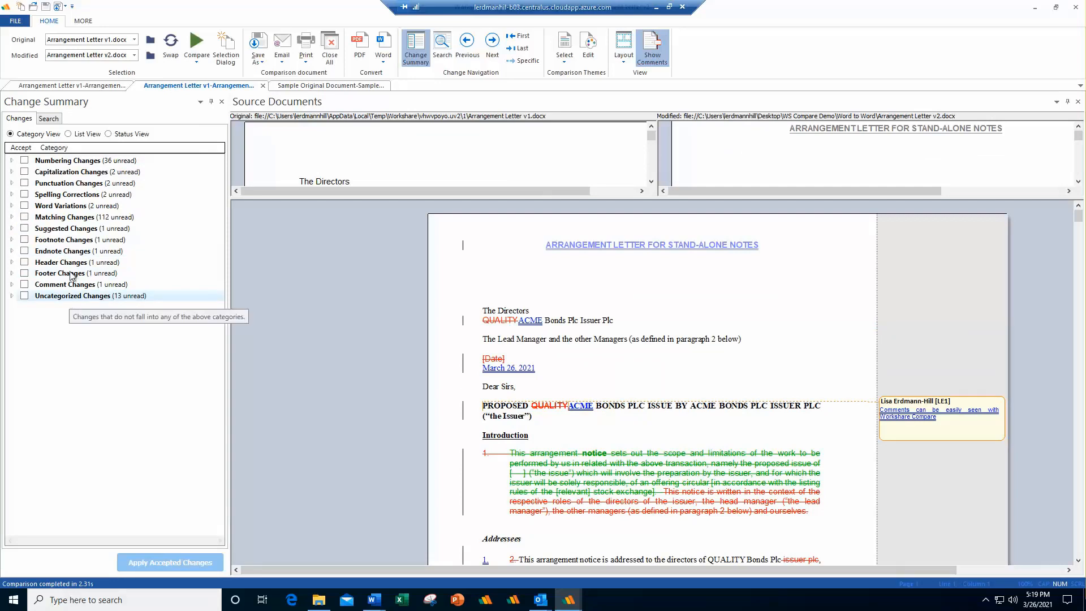
{"action": "left_click", "coordinate": [13, 161]}
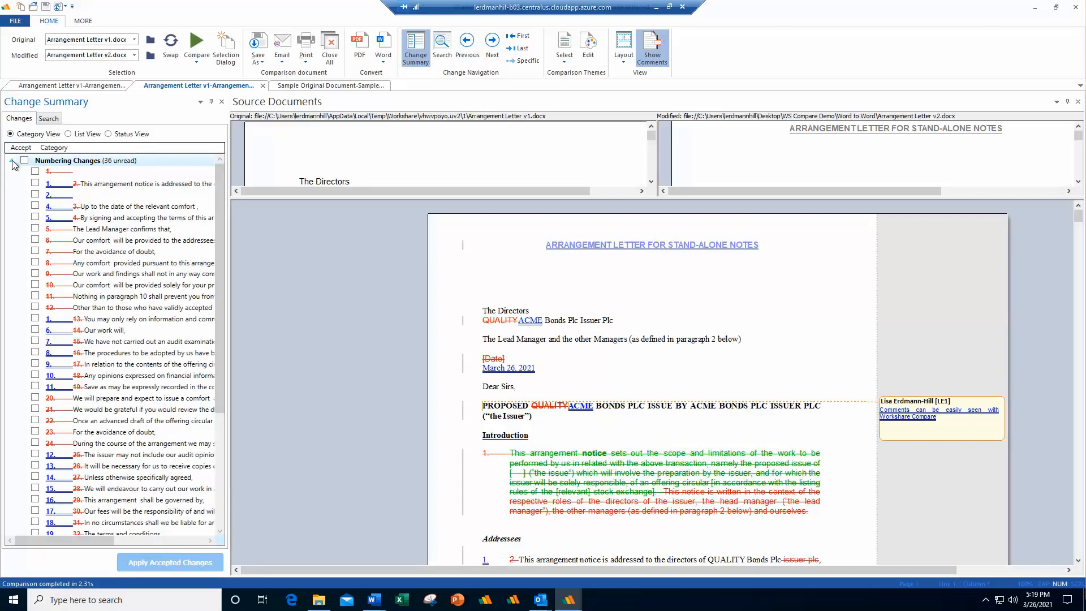
{"action": "left_click", "coordinate": [12, 161]}
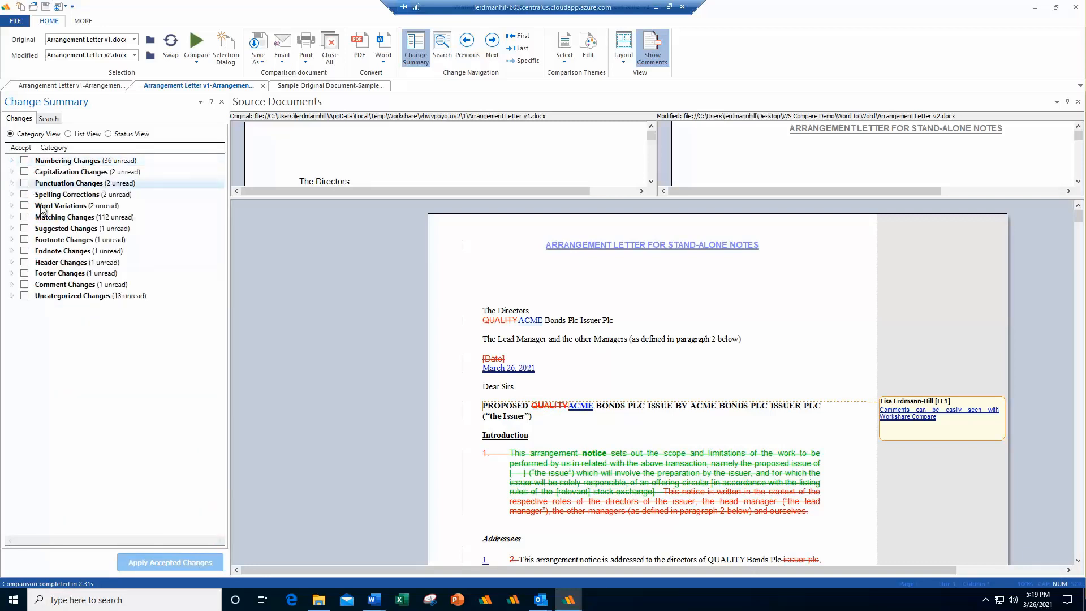
{"action": "left_click", "coordinate": [12, 219]}
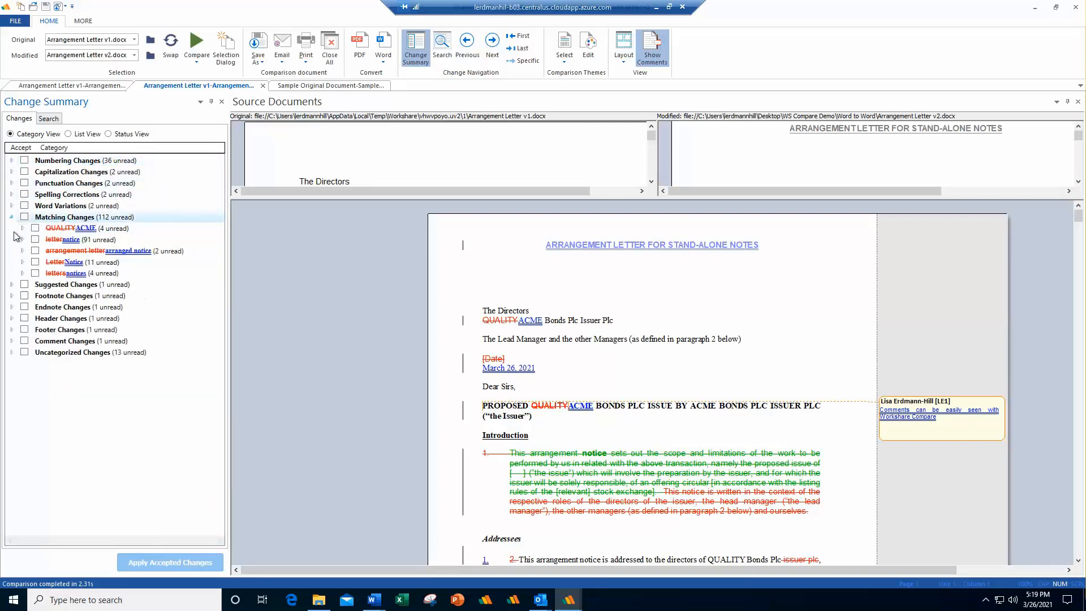
{"action": "left_click", "coordinate": [11, 285]}
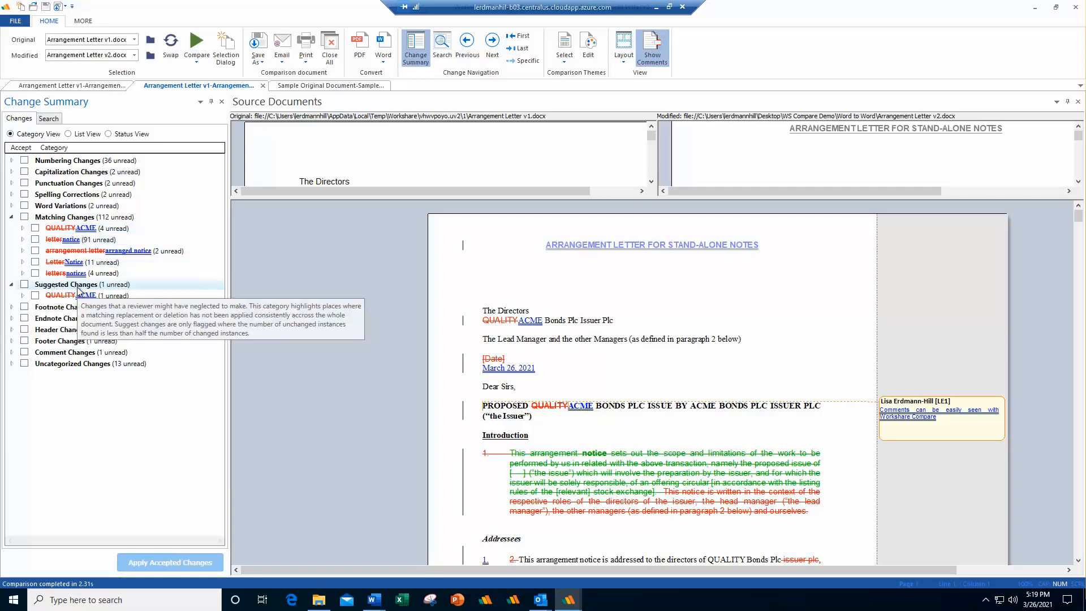
Review the suggested QUALITY to ACME change and the first three entries of the Uncategorized Changes category
{"action": "left_click", "coordinate": [22, 295]}
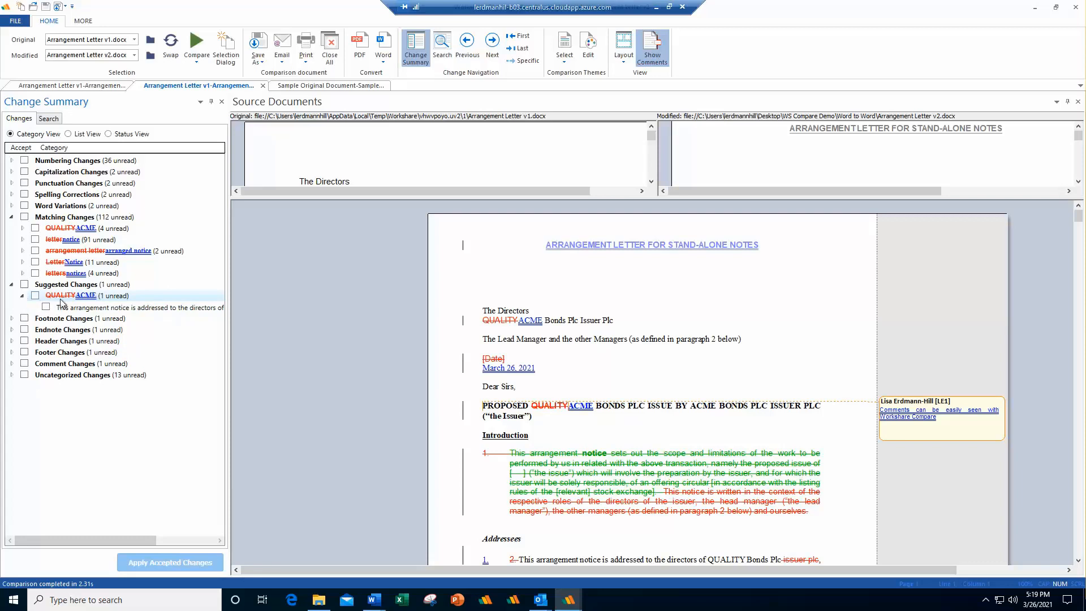
{"action": "left_click", "coordinate": [88, 308]}
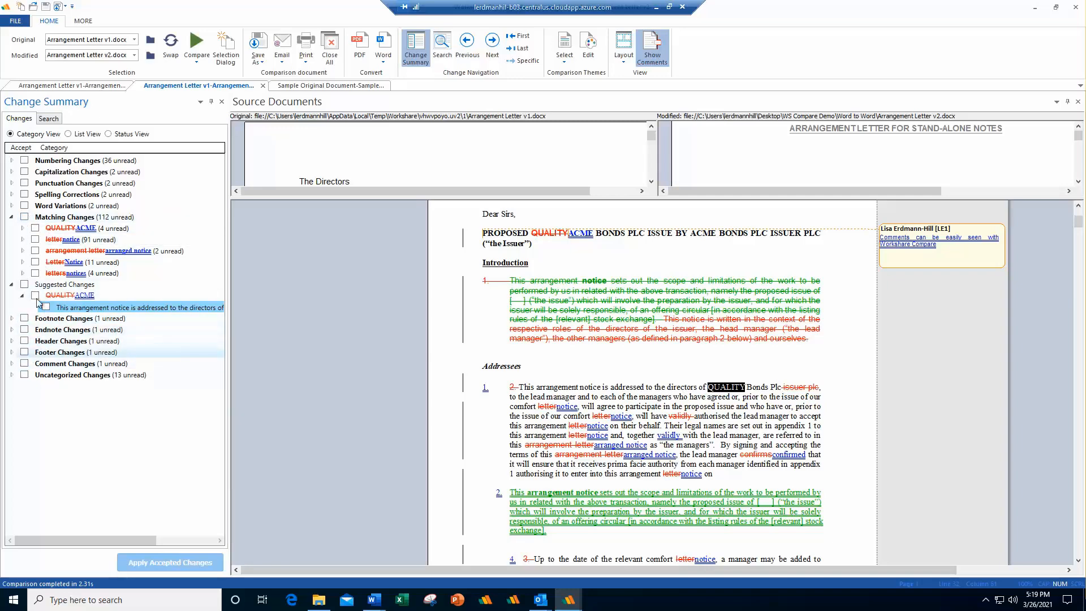
{"action": "left_click", "coordinate": [12, 376]}
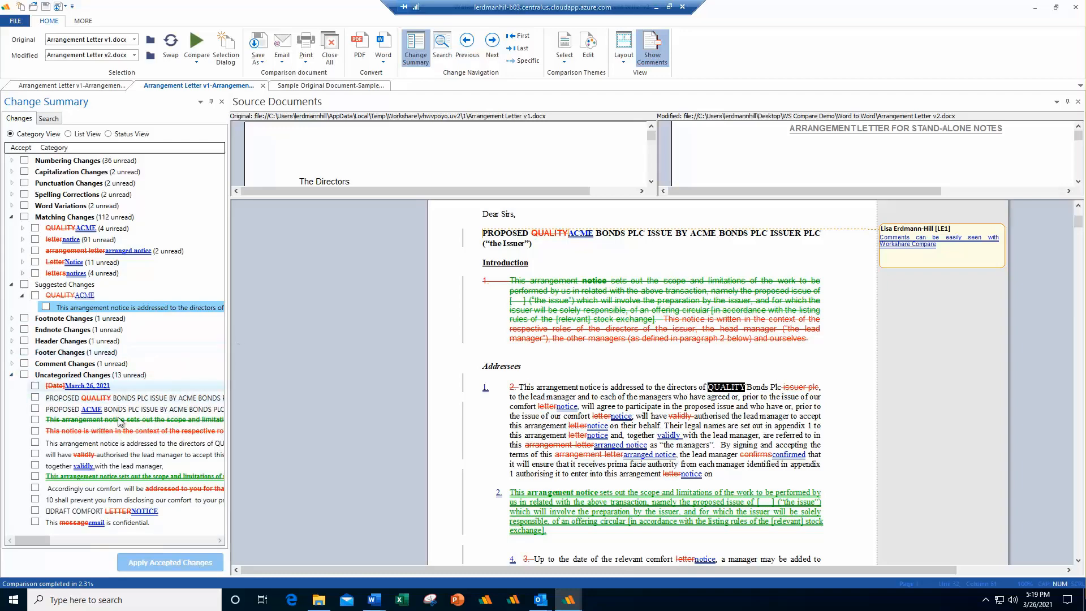
{"action": "left_click", "coordinate": [71, 389]}
{"action": "left_click", "coordinate": [71, 398]}
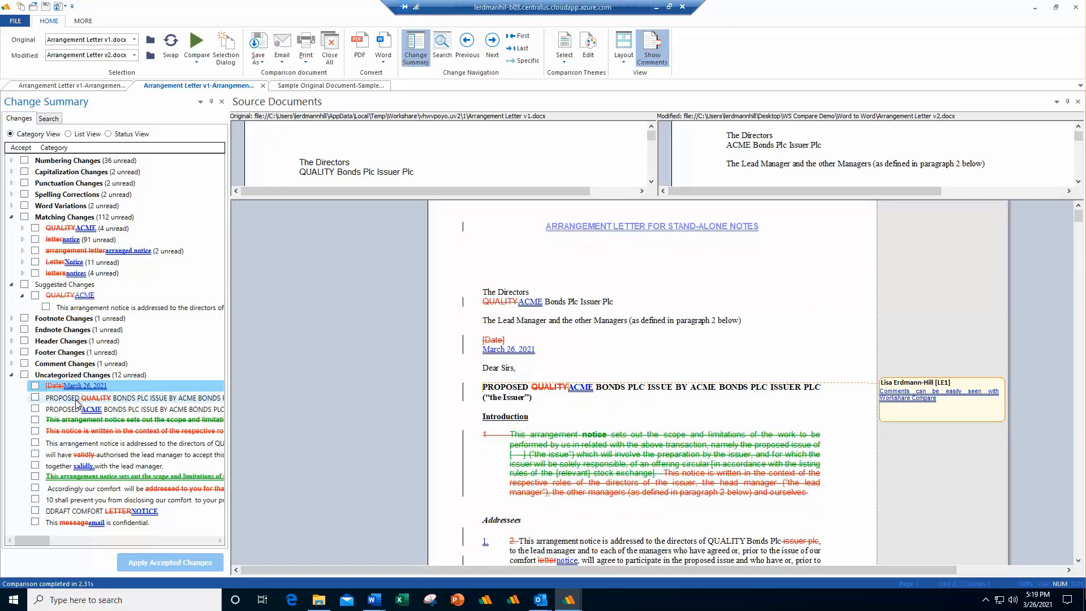
{"action": "left_click", "coordinate": [71, 409]}
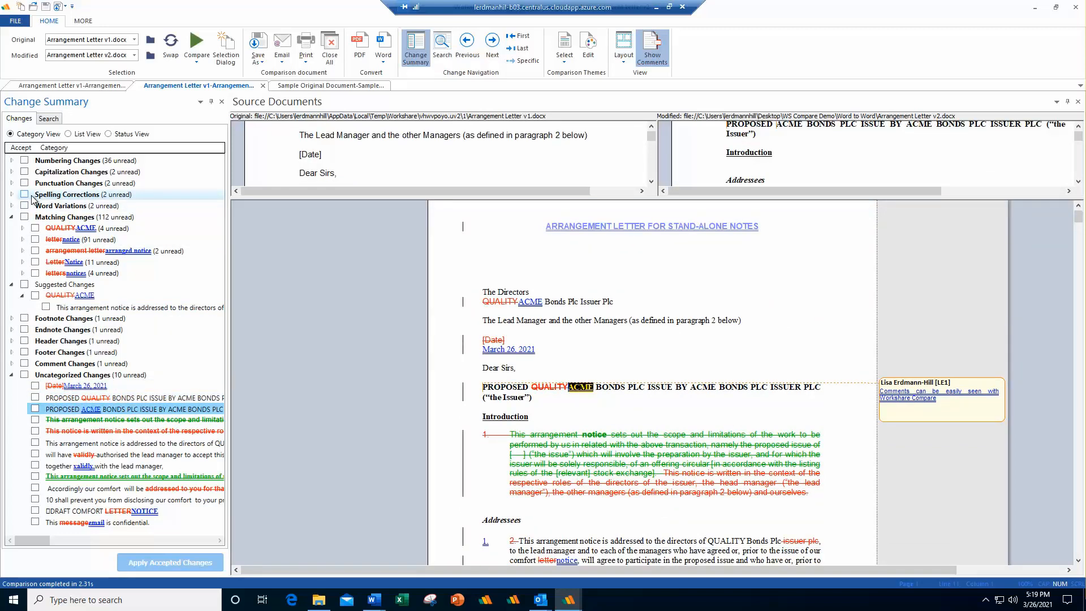
Mark all Numbering and Capitalization Changes as accepted, trying out acceptance of individual capitalization entries, and collapse the Capitalization category
{"action": "left_click", "coordinate": [24, 160]}
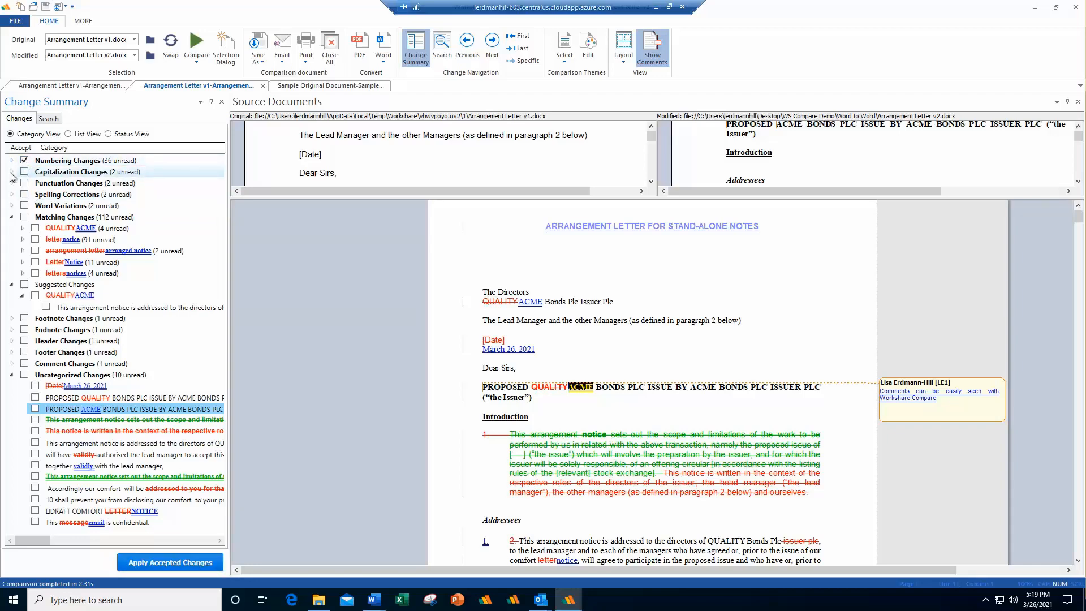
{"action": "left_click", "coordinate": [12, 173]}
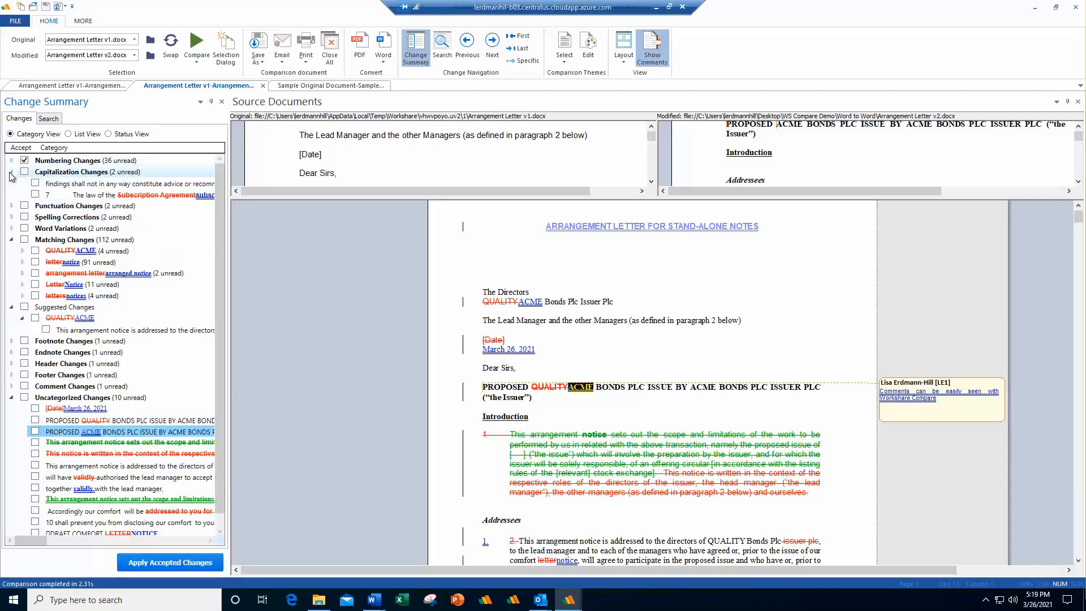
{"action": "left_click", "coordinate": [35, 195]}
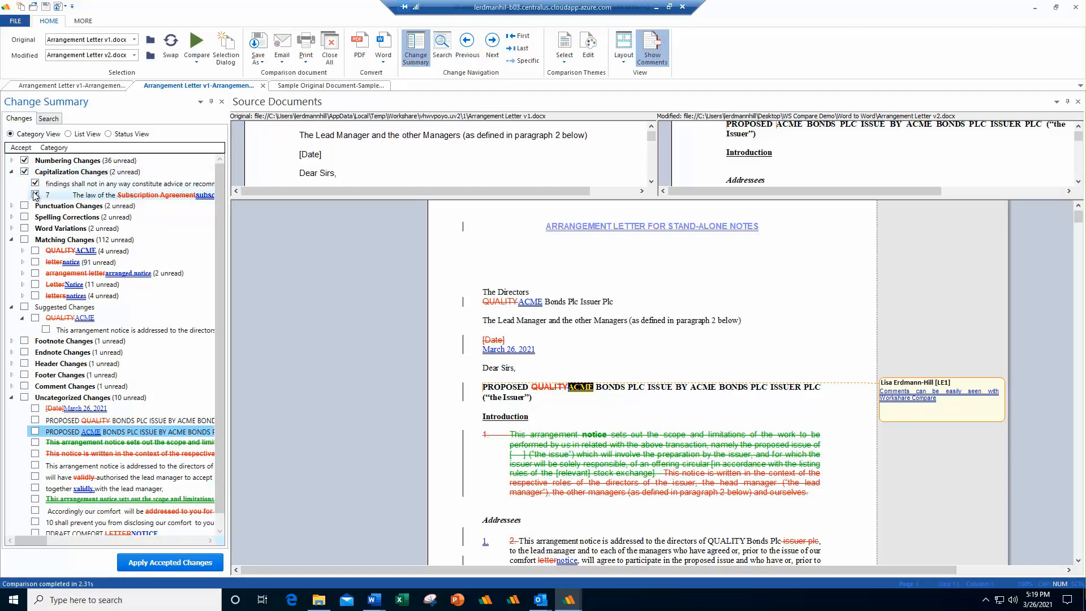
{"action": "left_click", "coordinate": [35, 194]}
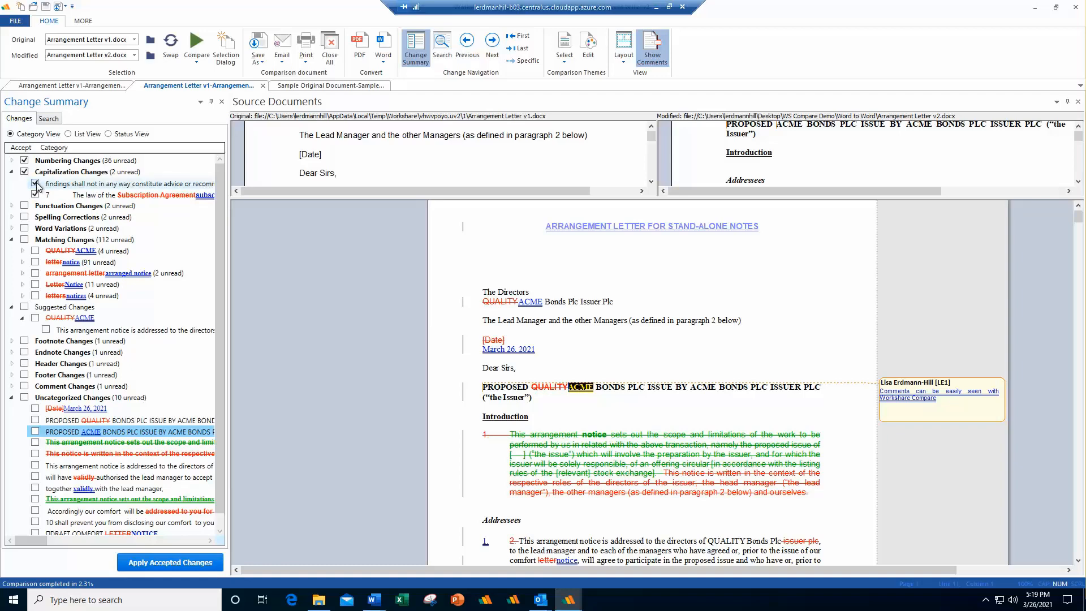
{"action": "left_click", "coordinate": [35, 183]}
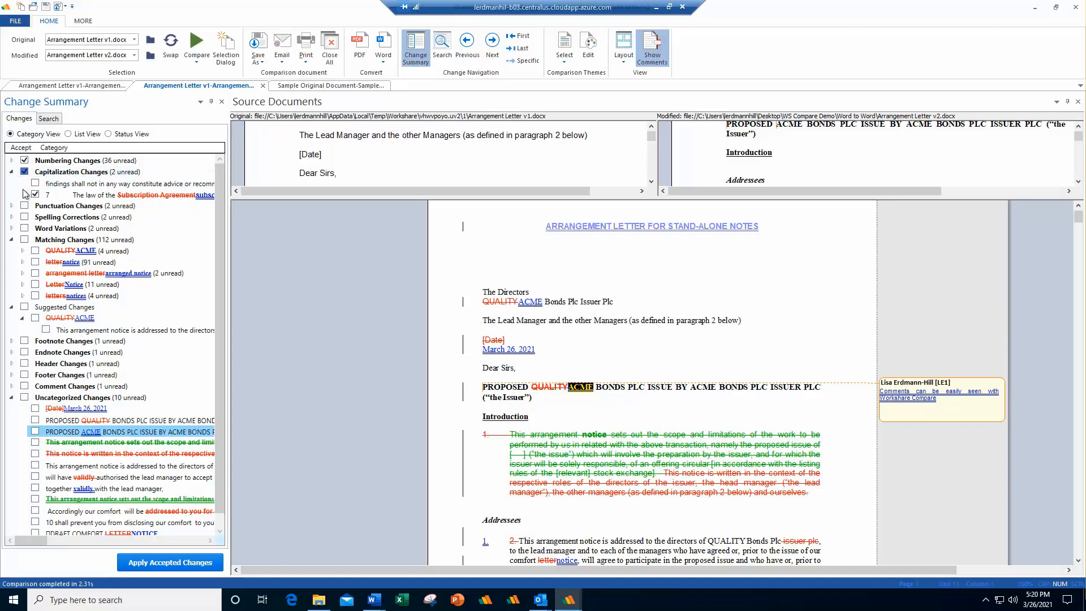
{"action": "left_click", "coordinate": [24, 172]}
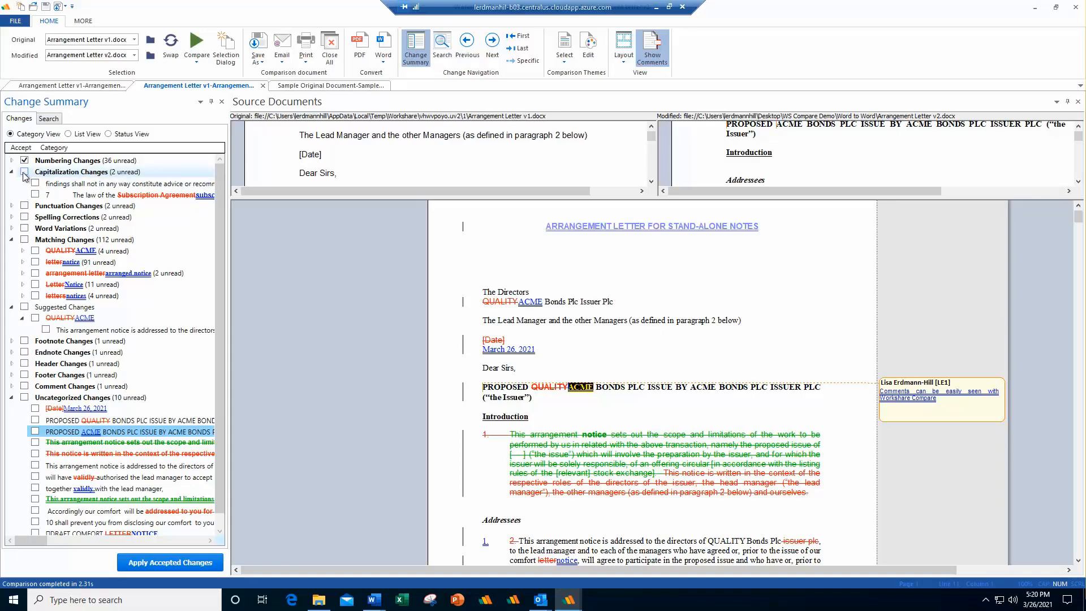
{"action": "left_click", "coordinate": [24, 172]}
{"action": "left_click", "coordinate": [11, 172]}
Mark the Punctuation, Spelling, Word Variations, Matching and Suggested Changes categories as accepted, and collapse the Matching and Suggested groups
{"action": "left_click", "coordinate": [24, 183]}
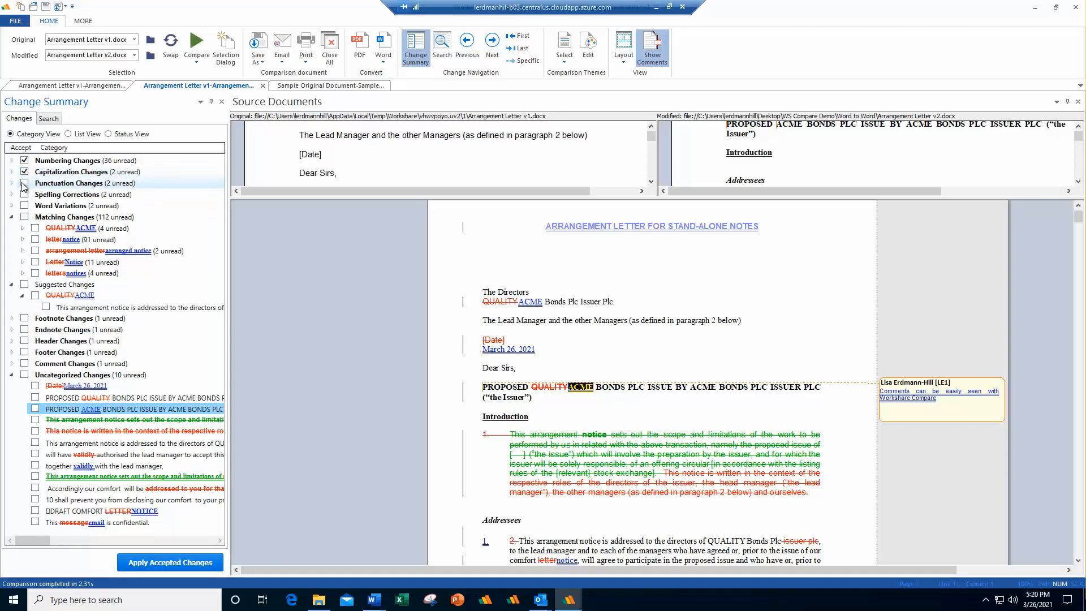
{"action": "left_click", "coordinate": [24, 195]}
{"action": "left_click", "coordinate": [23, 206]}
{"action": "left_click", "coordinate": [23, 217]}
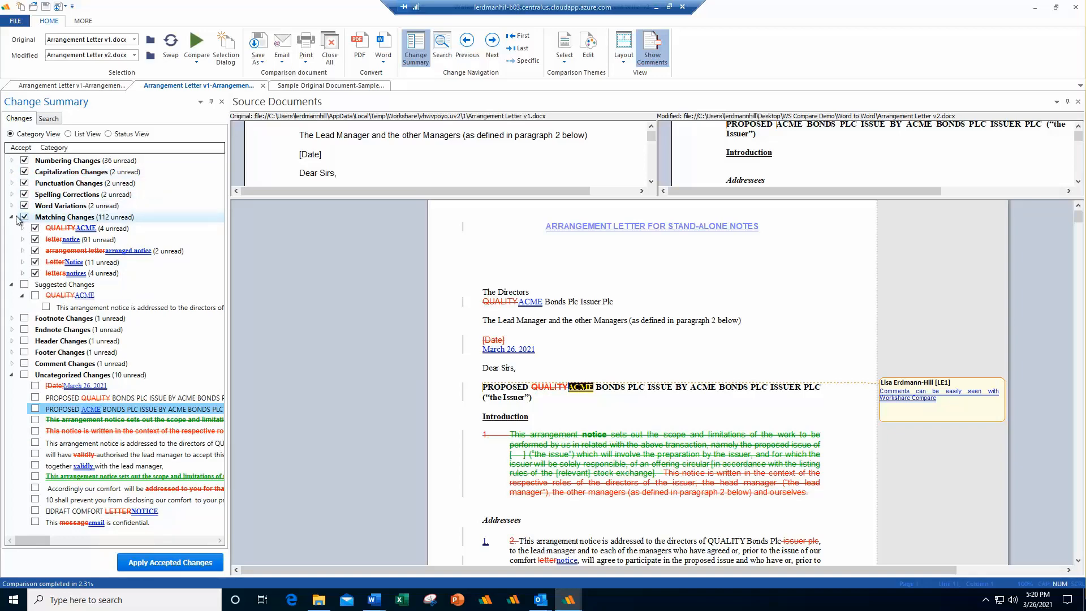
{"action": "left_click", "coordinate": [11, 218]}
{"action": "left_click", "coordinate": [23, 229]}
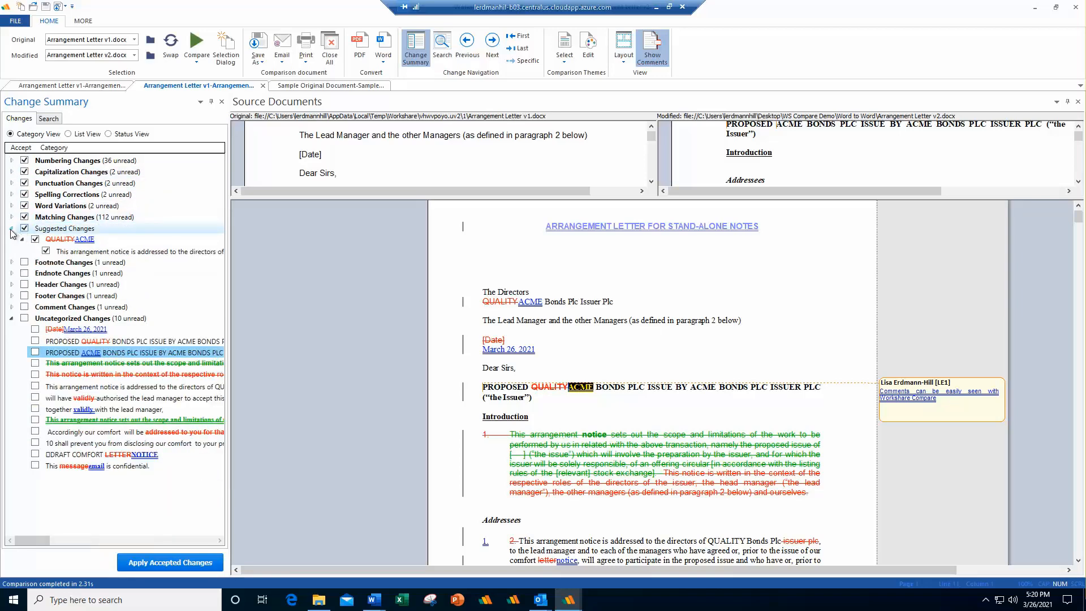
{"action": "left_click", "coordinate": [11, 229]}
Mark the Footnote, Endnote, Header, Footer, Comment and Uncategorized Changes categories as accepted
{"action": "left_click", "coordinate": [24, 240]}
{"action": "left_click", "coordinate": [24, 251]}
{"action": "left_click", "coordinate": [24, 263]}
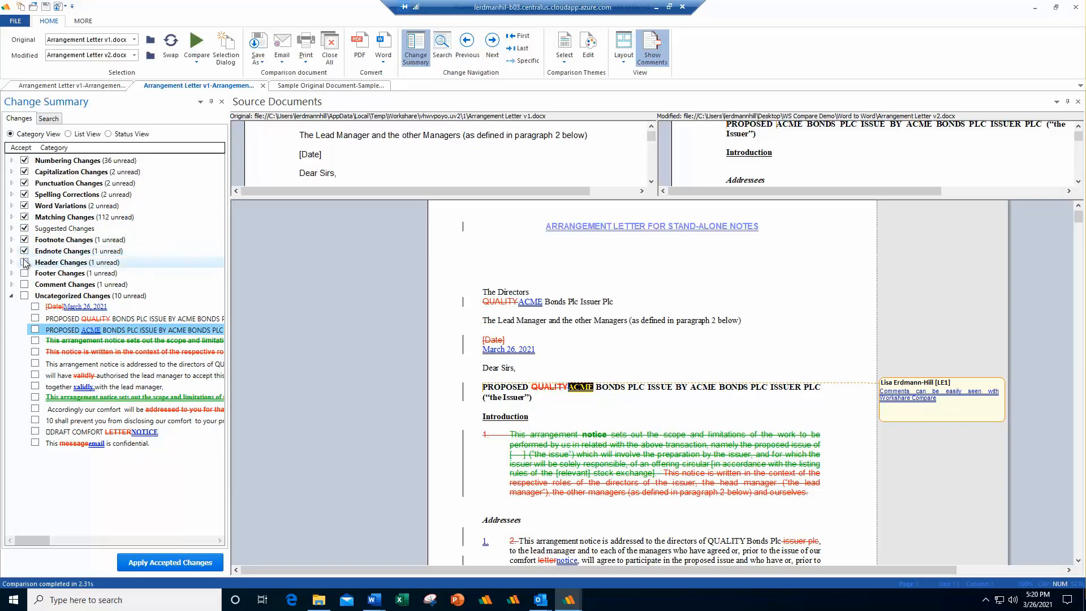
{"action": "left_click", "coordinate": [24, 273]}
{"action": "left_click", "coordinate": [23, 285]}
{"action": "left_click", "coordinate": [24, 295]}
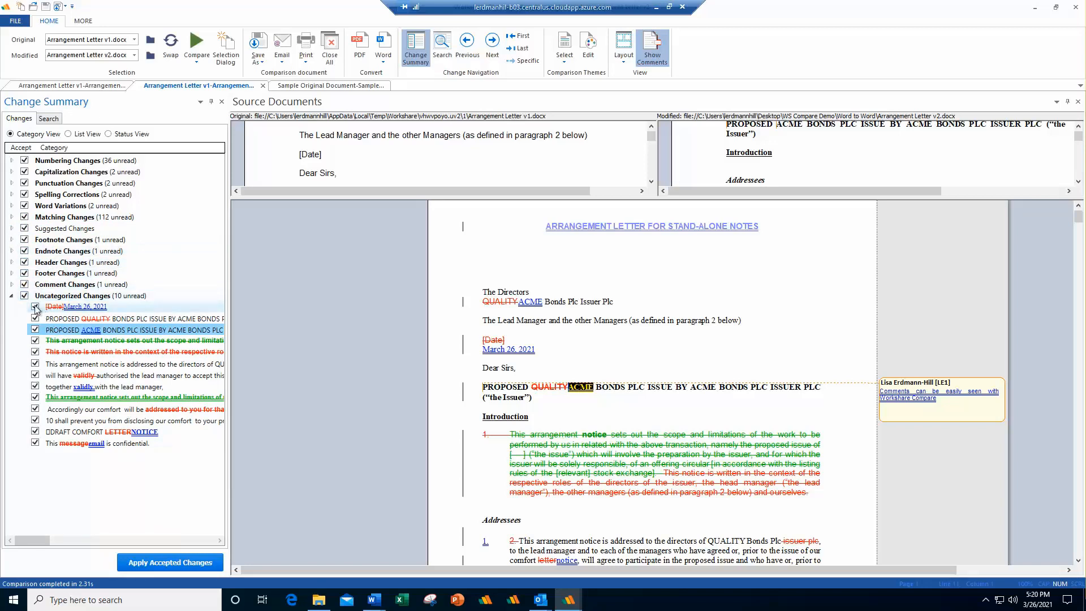
Exclude the [Date] to March 26, 2021 replacement from acceptance and apply the accepted changes to the document
{"action": "left_click", "coordinate": [35, 307]}
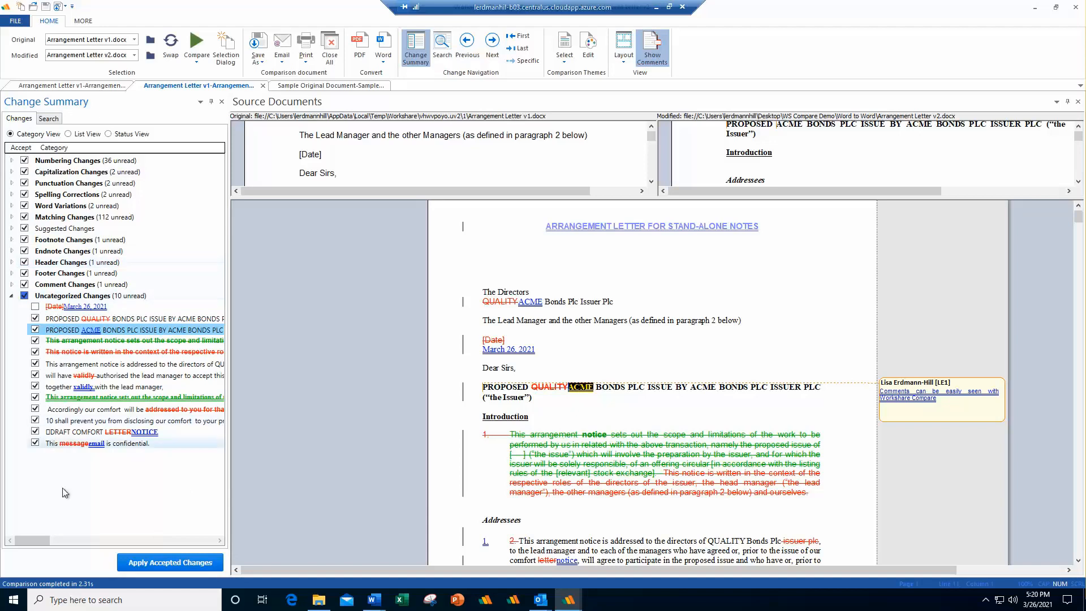
{"action": "left_click", "coordinate": [160, 564]}
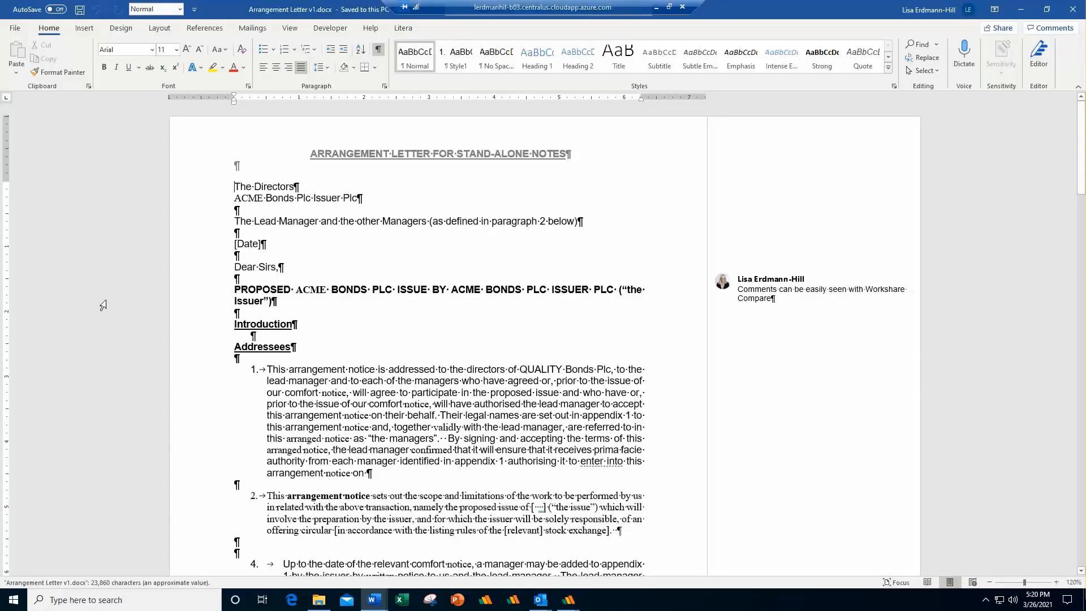
Check the [Date] placeholder and the applied changes in the Word document, close it, and minimize the Selective Compare document
{"action": "double_click", "coordinate": [241, 245]}
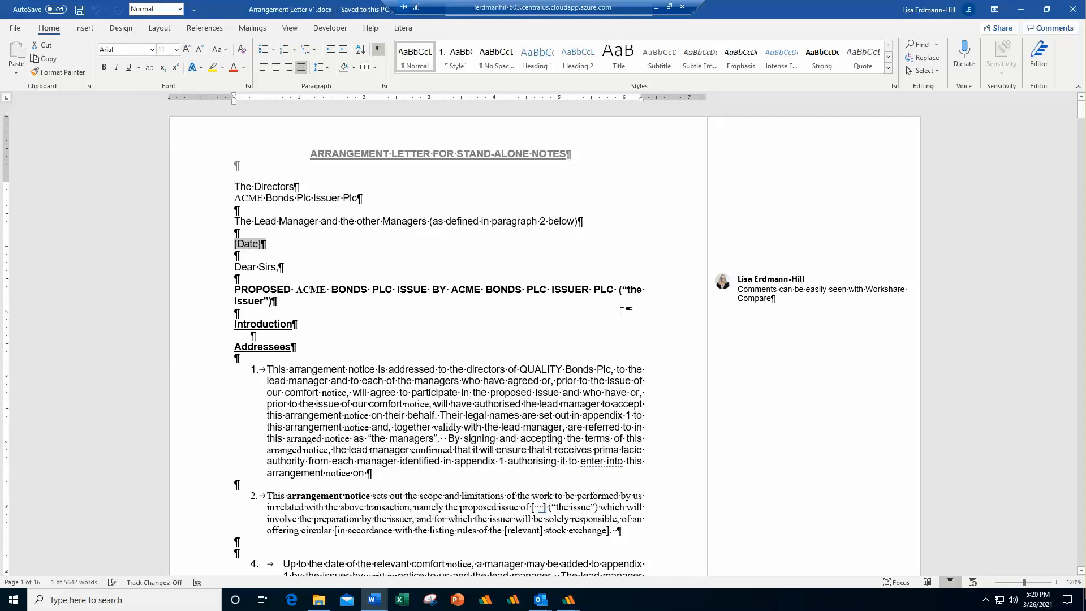
{"action": "mouse_move", "coordinate": [758, 304]}
{"action": "scroll", "coordinate": [757, 383], "scroll_direction": "down", "scroll_amount": 6}
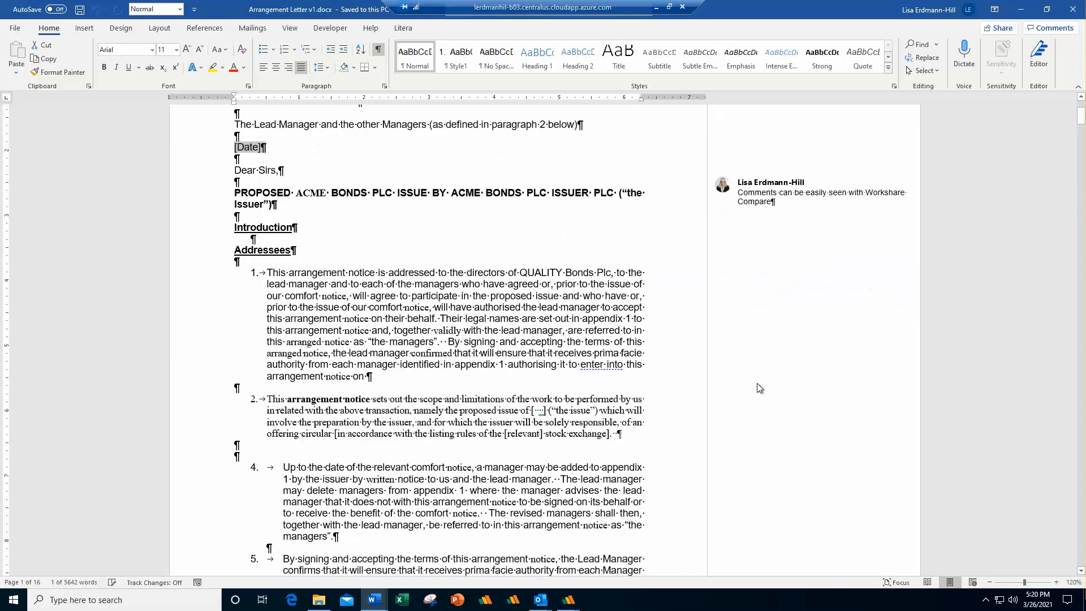
{"action": "left_click", "coordinate": [1069, 8]}
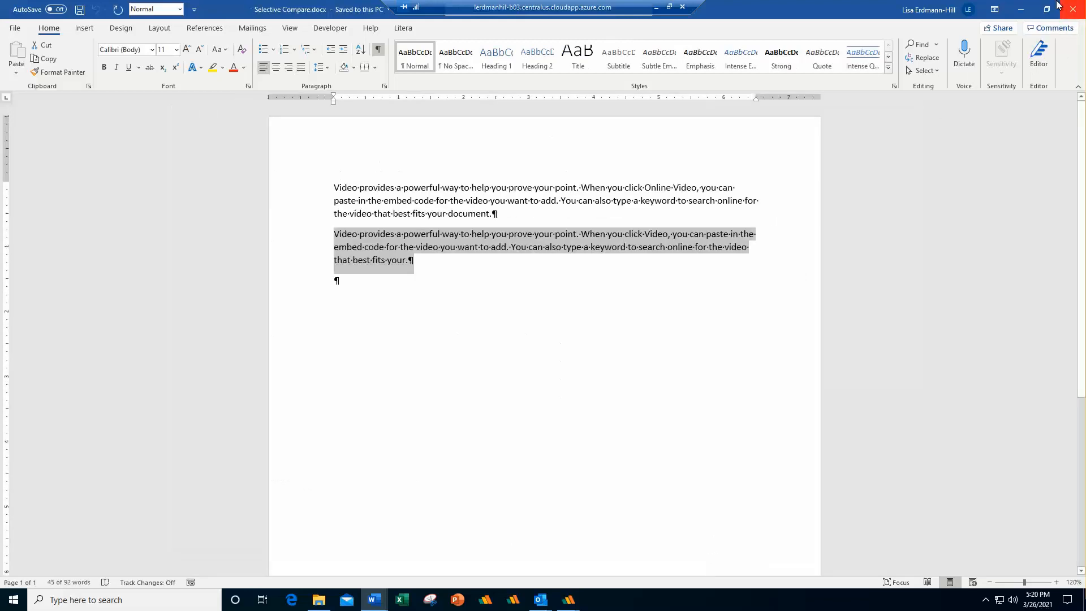
{"action": "left_click", "coordinate": [1021, 11]}
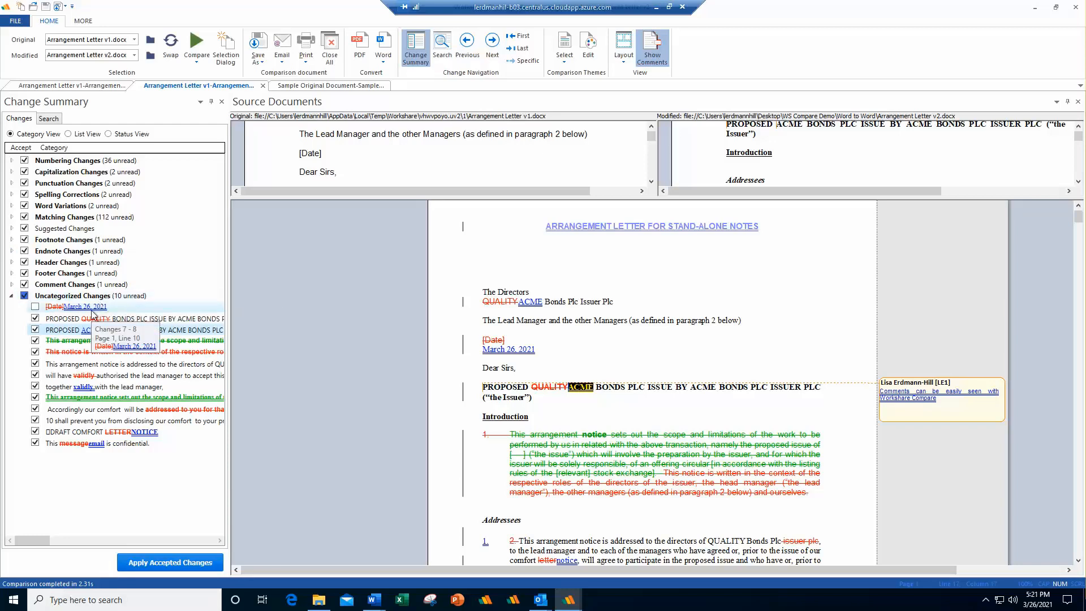
Accept the [Date] to March 26, 2021 change again and flag the ACME insertion in the PROPOSED BONDS PLC heading
{"action": "left_click", "coordinate": [35, 306]}
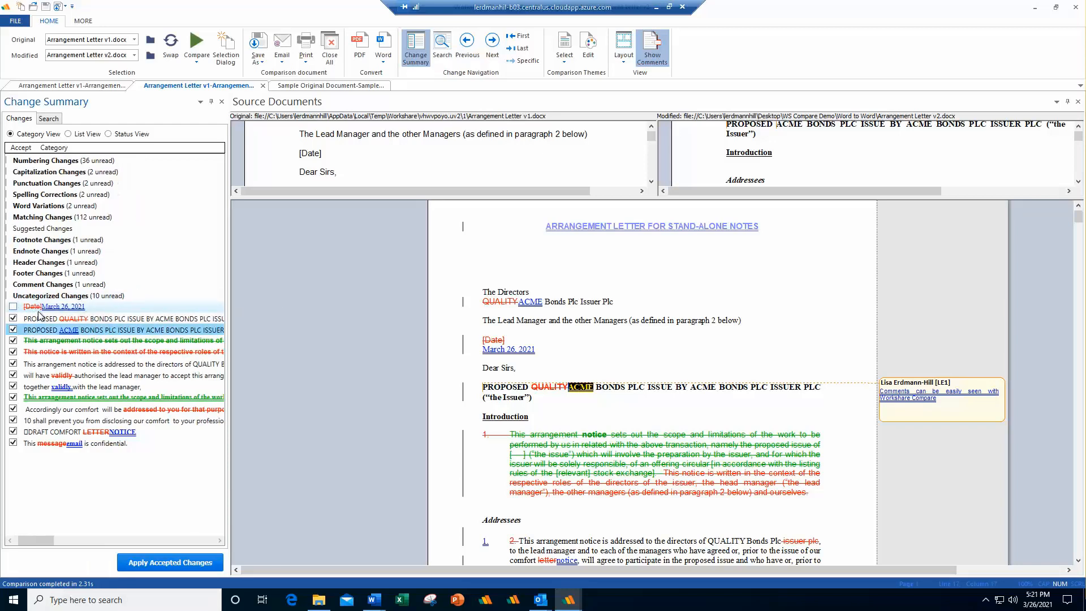
{"action": "left_click_drag", "start_coordinate": [45, 540], "coordinate": [12, 538]}
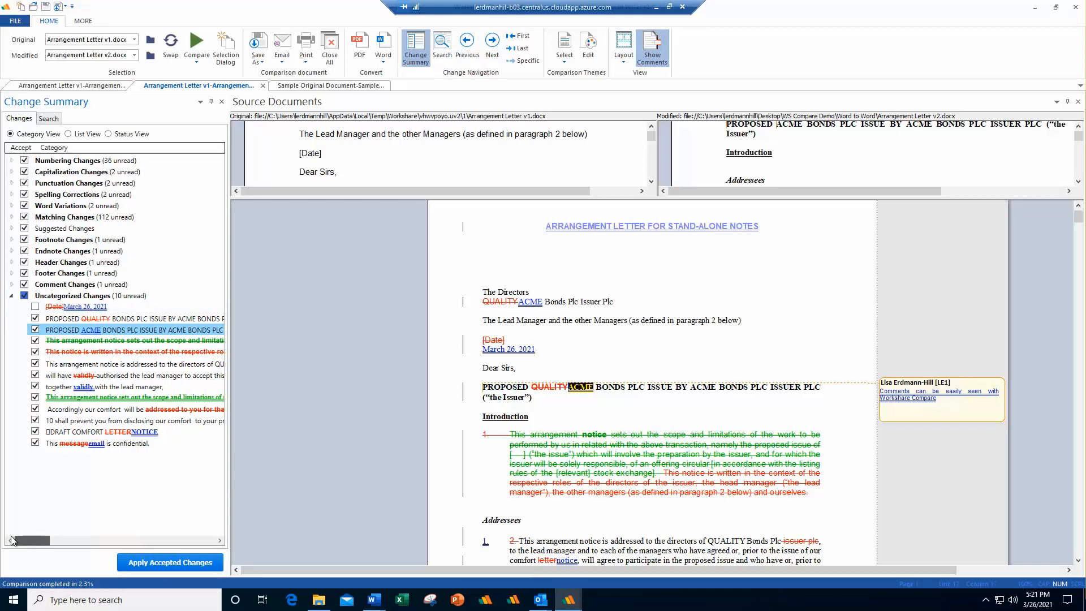
{"action": "left_click", "coordinate": [36, 340]}
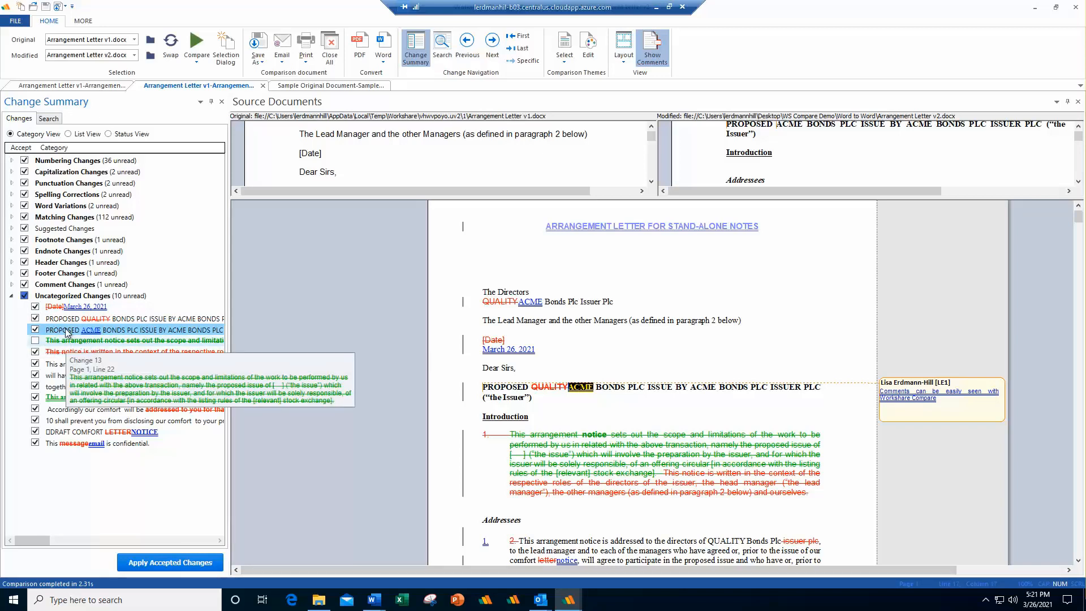
{"action": "left_click", "coordinate": [35, 341]}
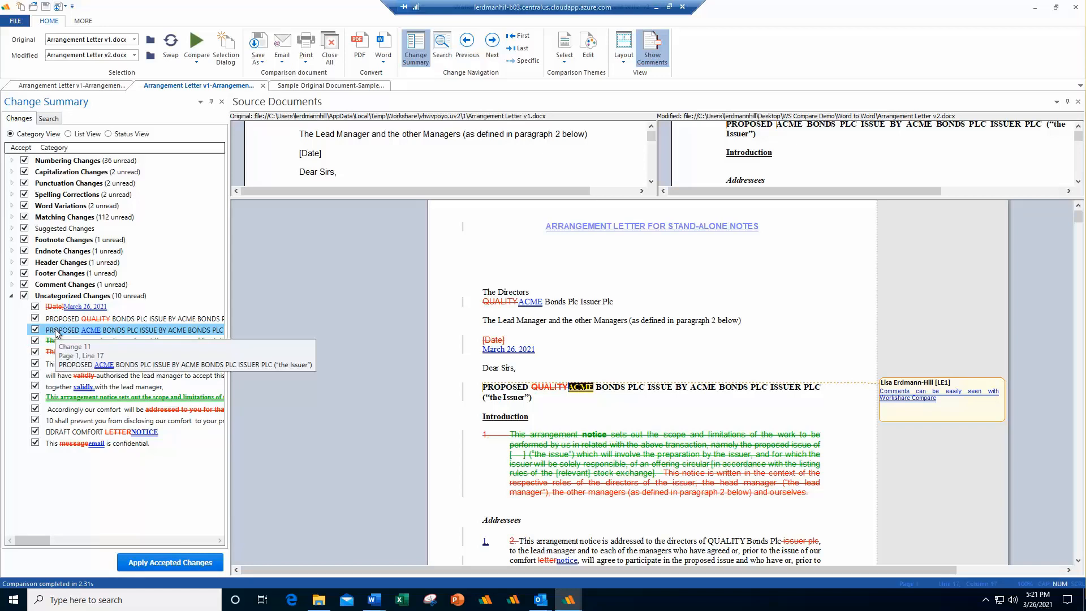
{"action": "right_click", "coordinate": [57, 334]}
{"action": "left_click", "coordinate": [78, 339]}
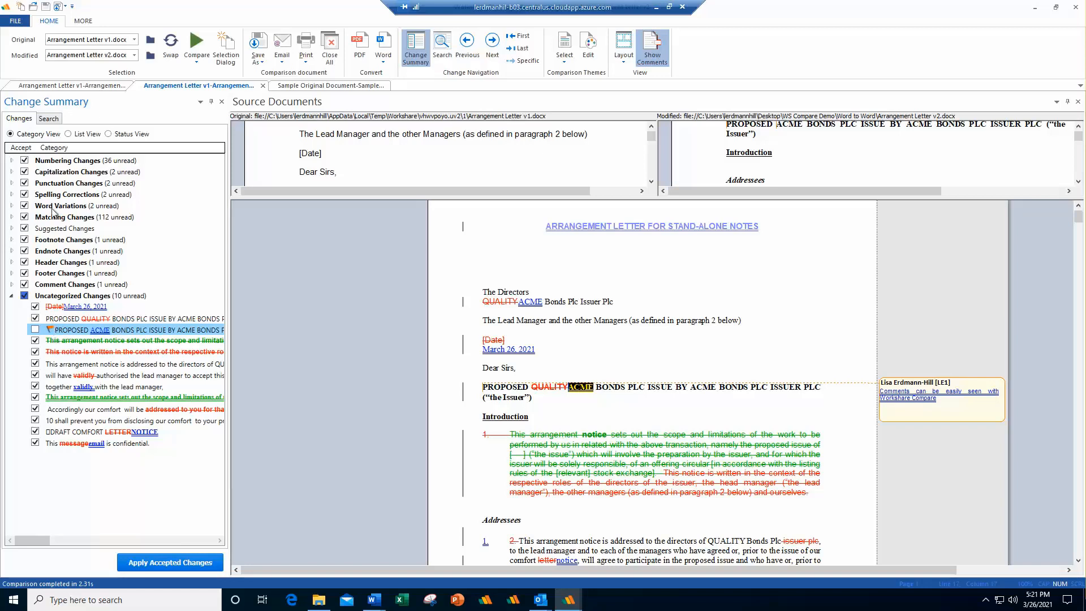
Mark the [Date] to March 26, 2021 change as not accepted in Category View and show the changes by status
{"action": "left_click", "coordinate": [108, 134]}
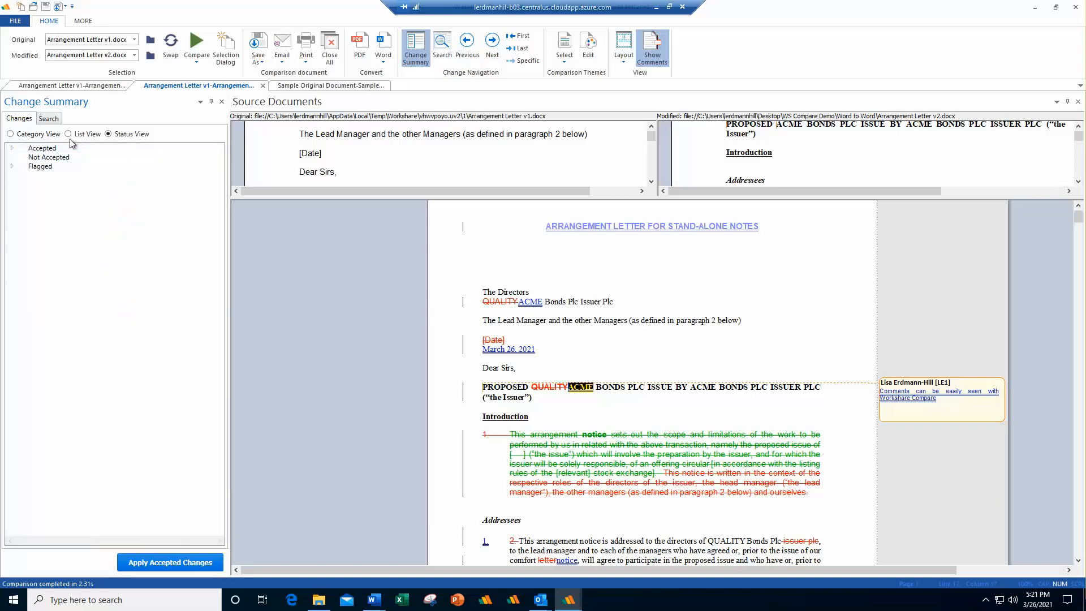
{"action": "left_click", "coordinate": [11, 134]}
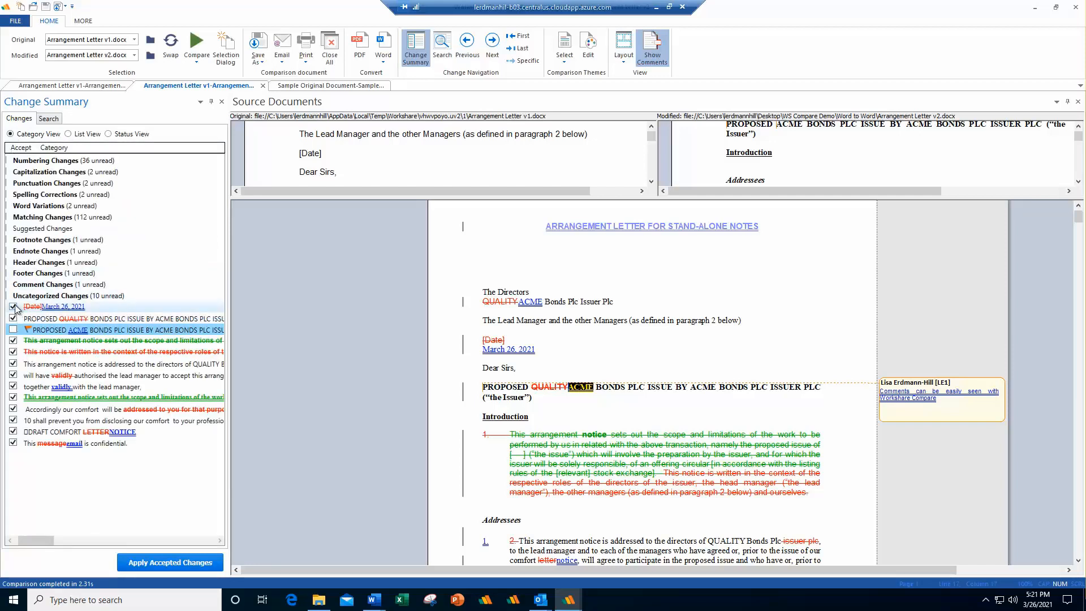
{"action": "left_click", "coordinate": [108, 134]}
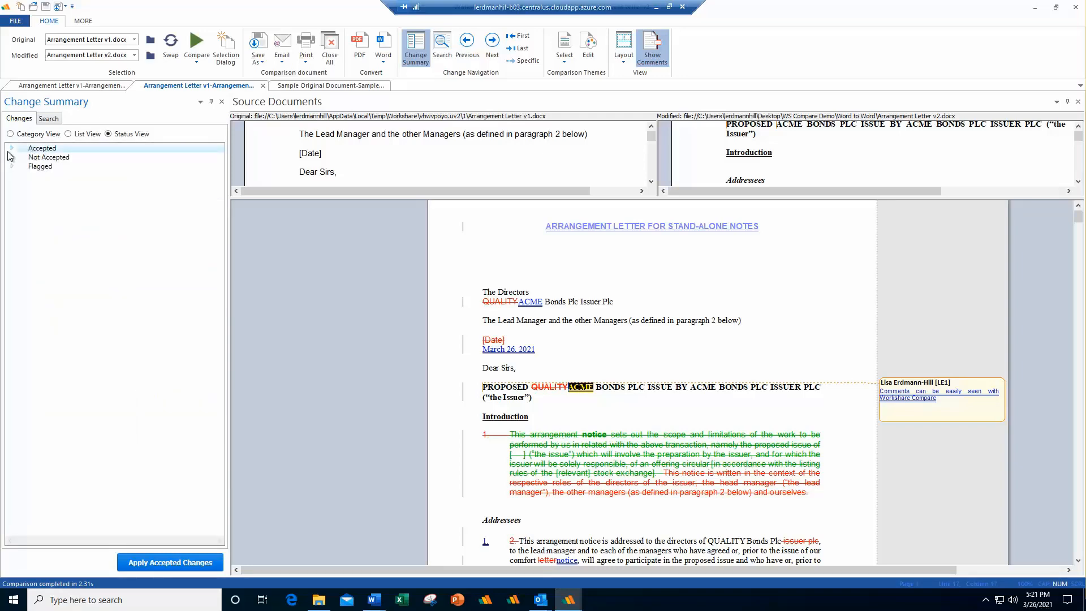
Look through the Accepted, Not Accepted and Flagged groups in turn, collapsing each one after viewing
{"action": "left_click", "coordinate": [12, 149]}
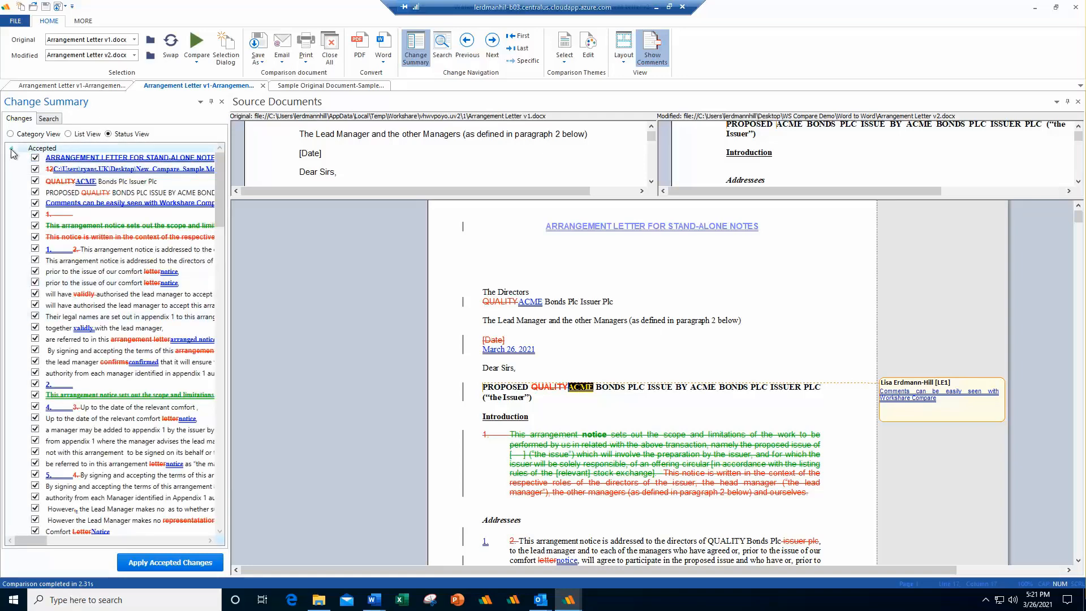
{"action": "left_click", "coordinate": [12, 149]}
{"action": "left_click", "coordinate": [11, 157]}
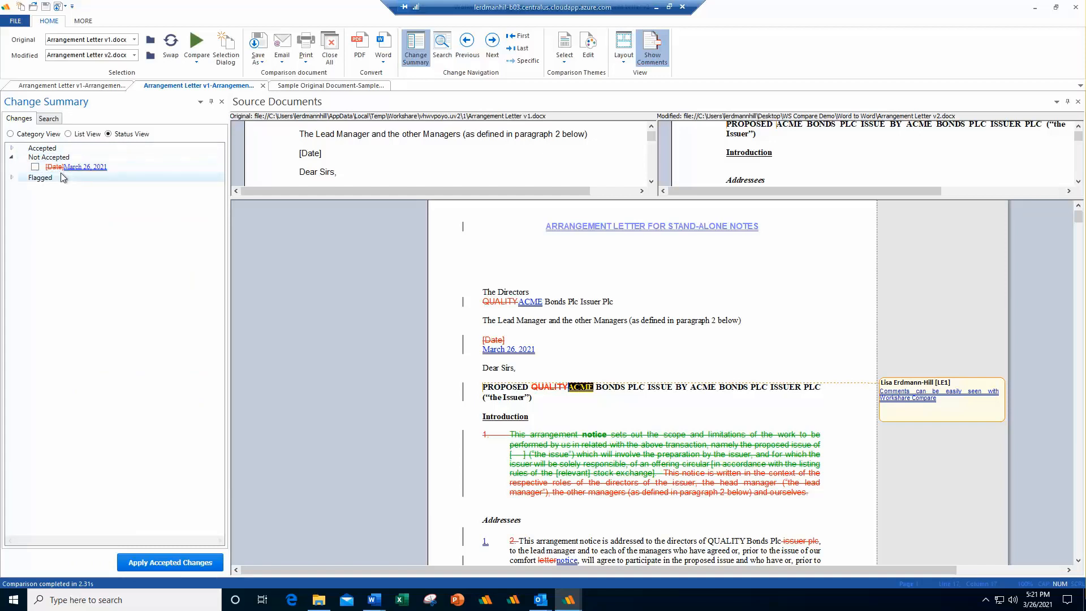
{"action": "left_click", "coordinate": [11, 158]}
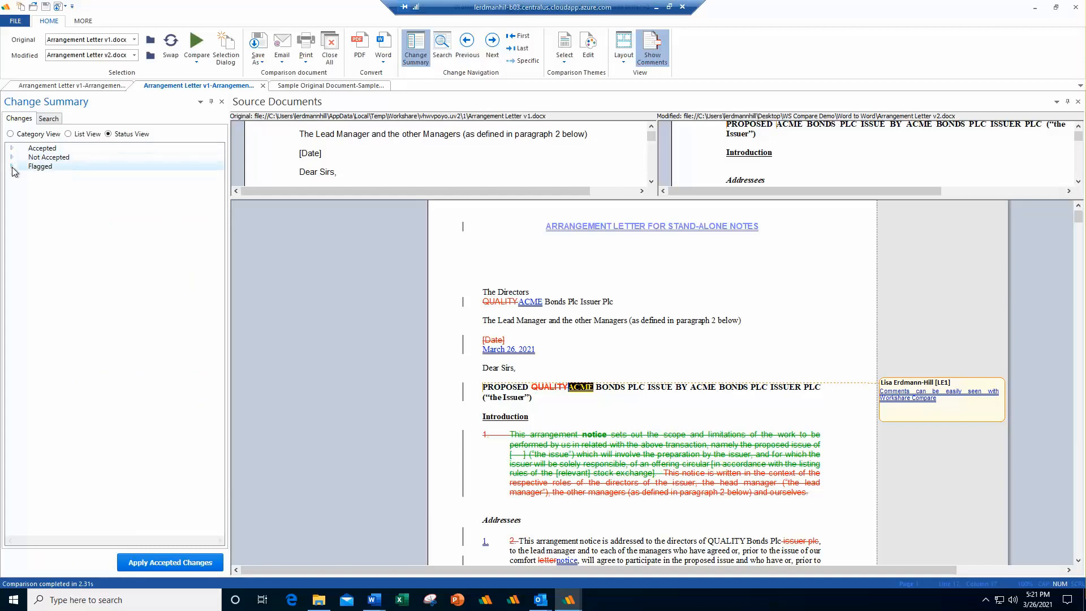
{"action": "left_click", "coordinate": [12, 167]}
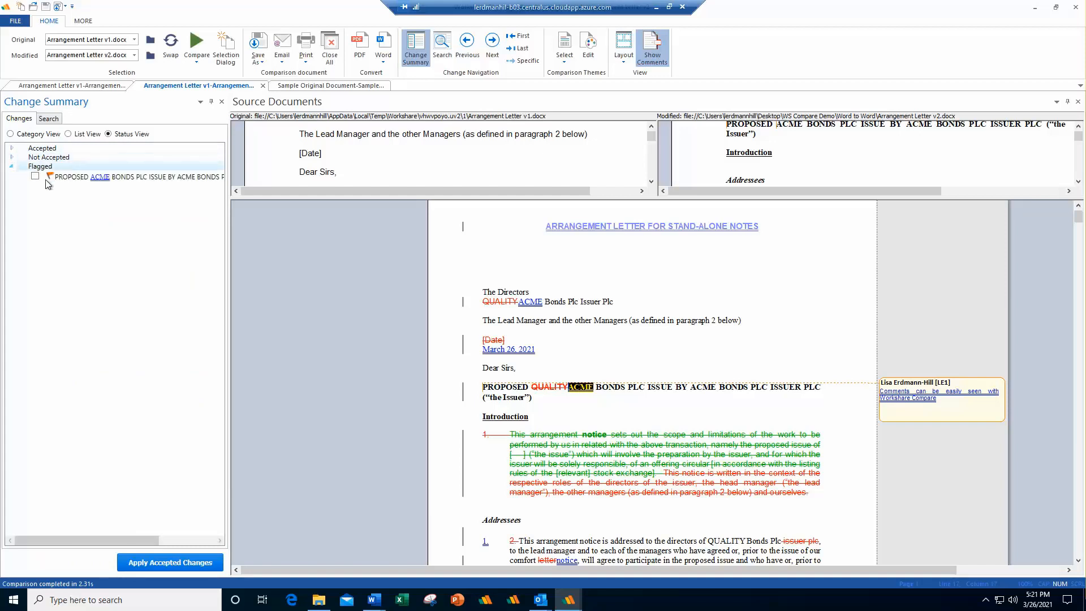
{"action": "left_click", "coordinate": [12, 167]}
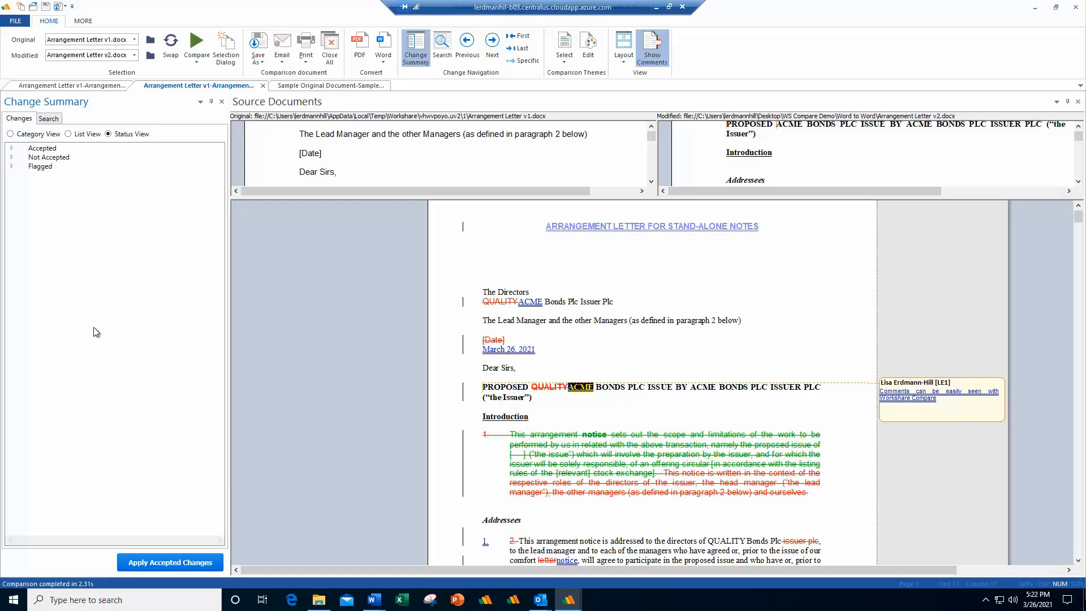
Save the Arrangement Letter comparison document as a Workshare DeltaFile (*.wdf) named "user training" in the Word to Word folder
{"action": "left_click", "coordinate": [16, 20]}
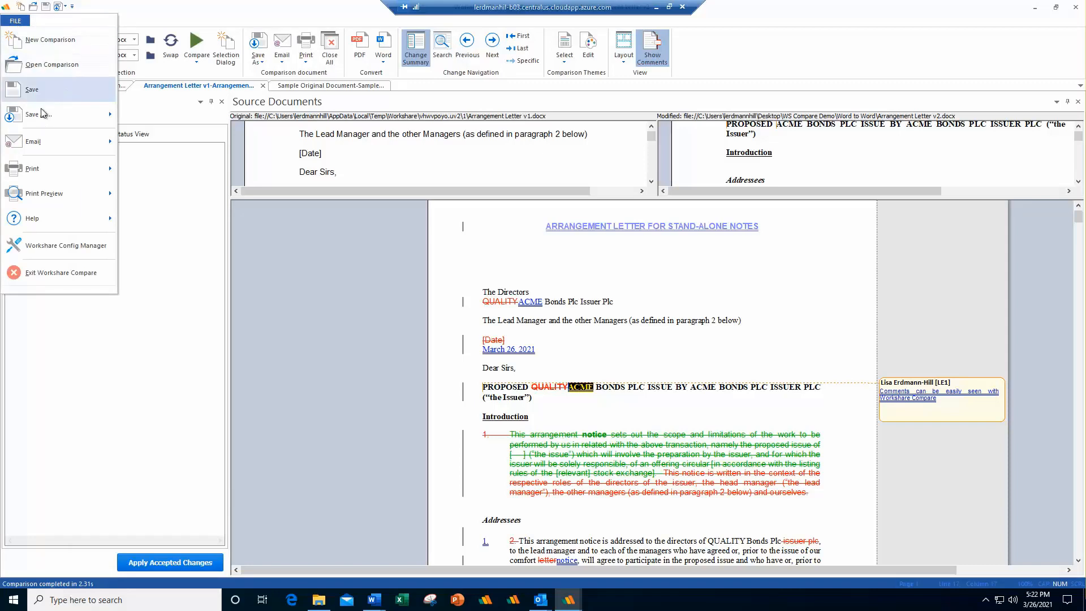
{"action": "mouse_move", "coordinate": [42, 114]}
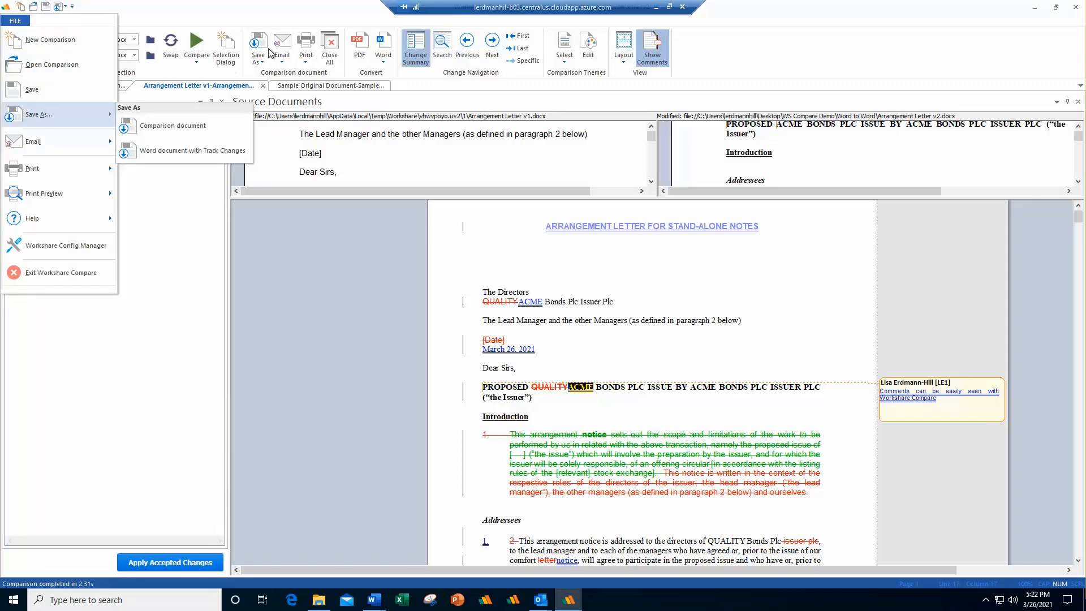
{"action": "left_click", "coordinate": [178, 126]}
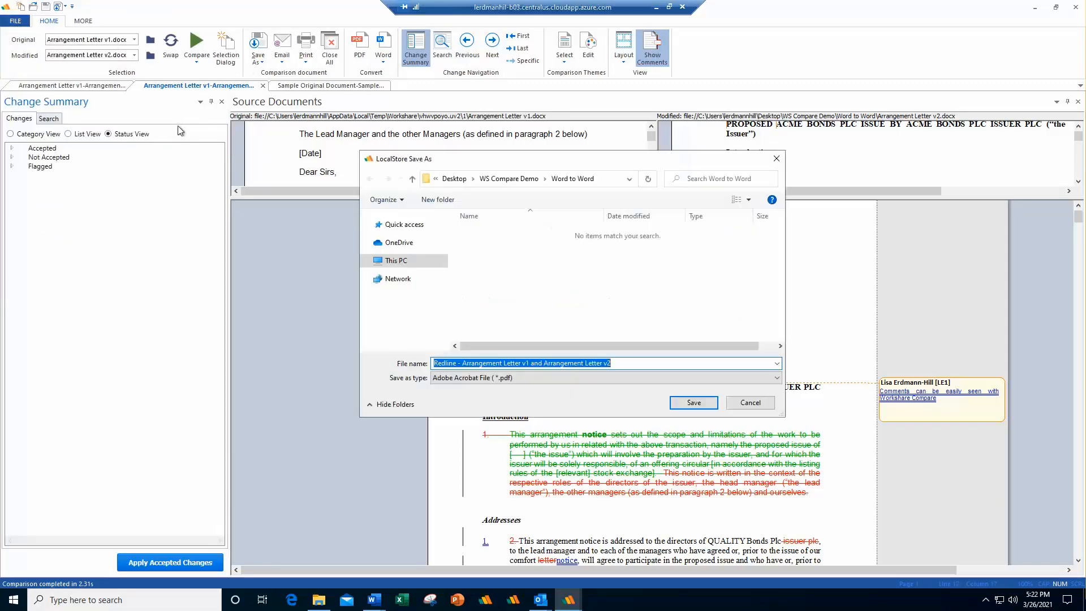
{"action": "left_click", "coordinate": [496, 379]}
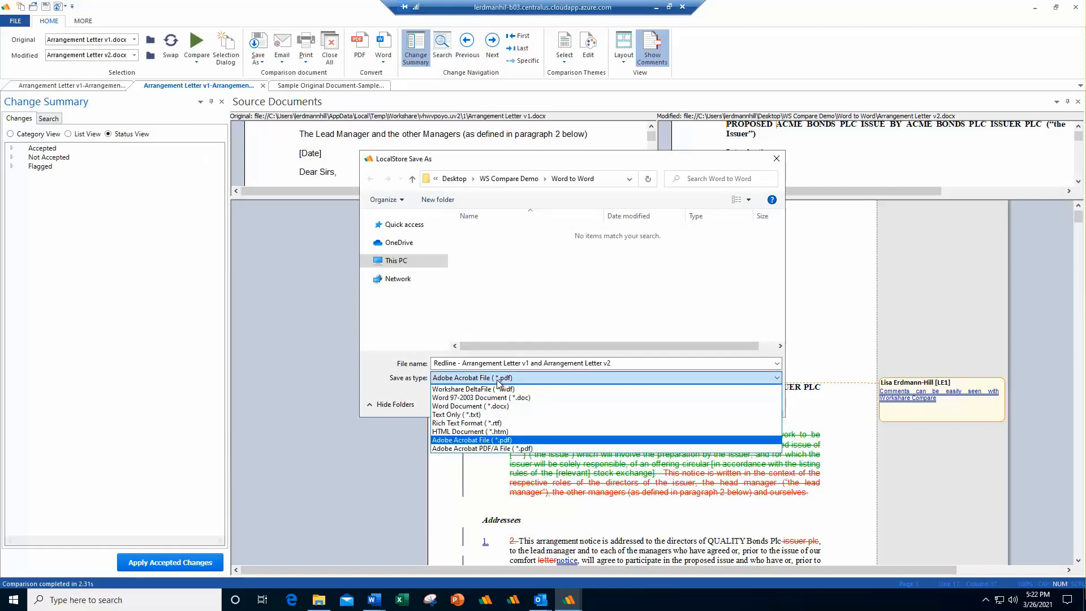
{"action": "left_click", "coordinate": [482, 391]}
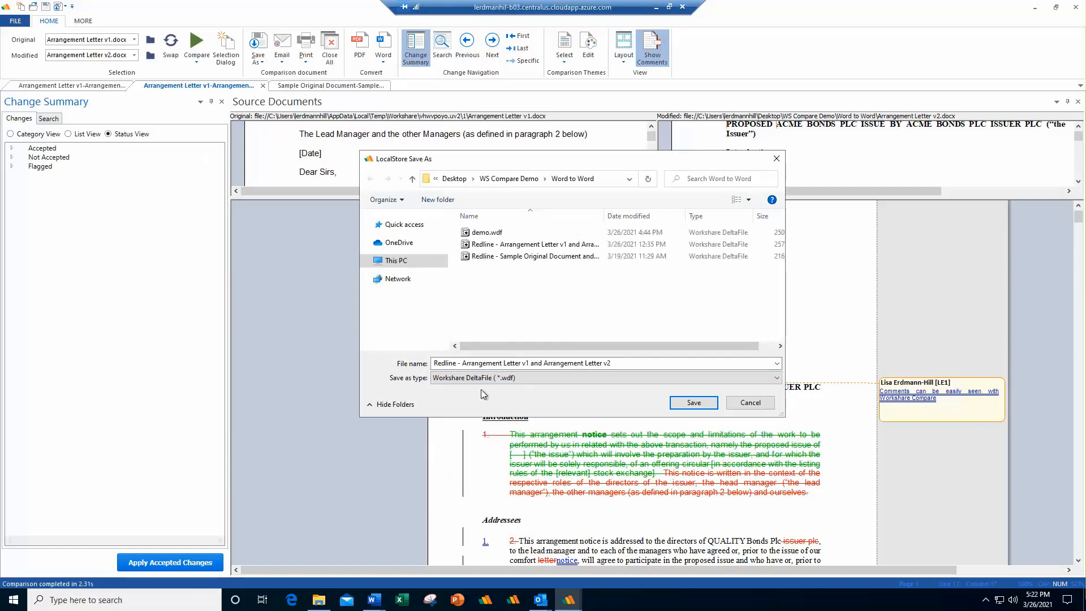
{"action": "double_click", "coordinate": [574, 363]}
{"action": "key", "text": "ctrl+a"}
{"action": "type", "text": "u"}
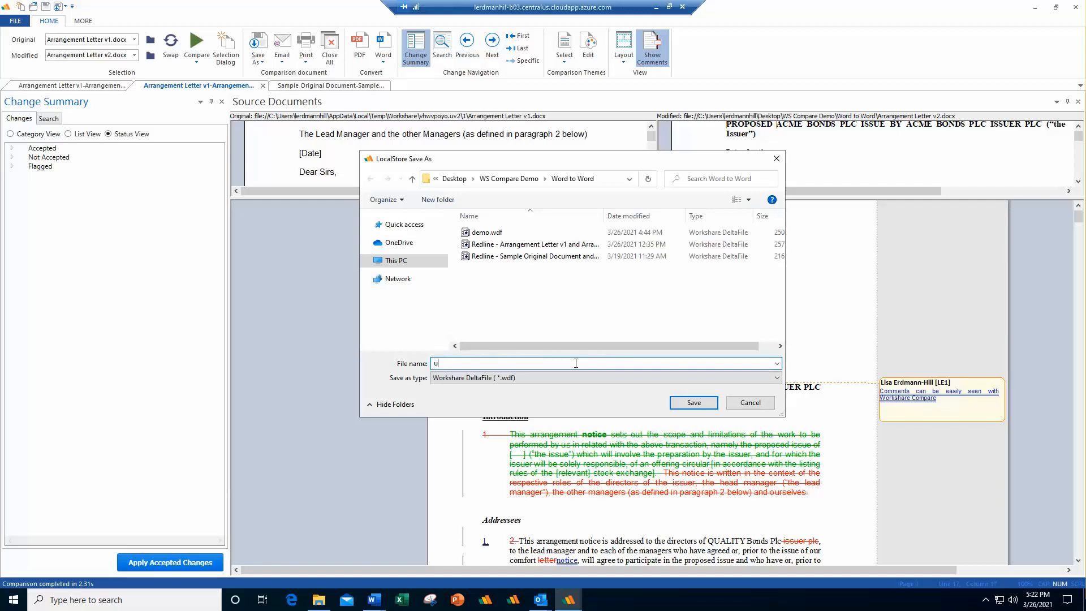
{"action": "type", "text": "ser training"}
{"action": "key", "text": "Return"}
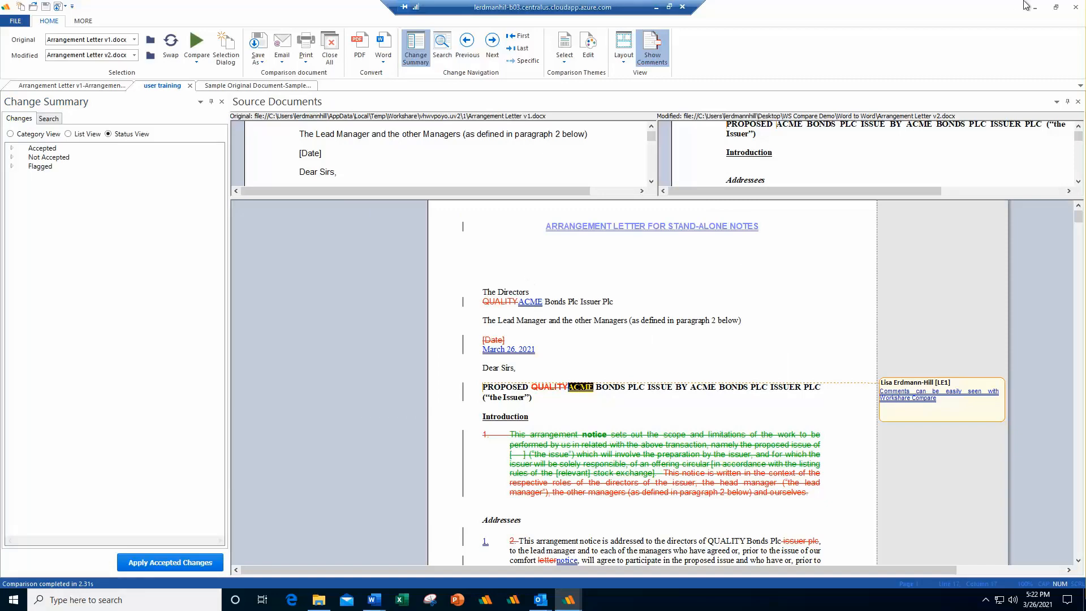
Exit the comparison program without saving the remaining redlines, and clear the demo email and the Outlook window from the desktop
{"action": "left_click", "coordinate": [1076, 7]}
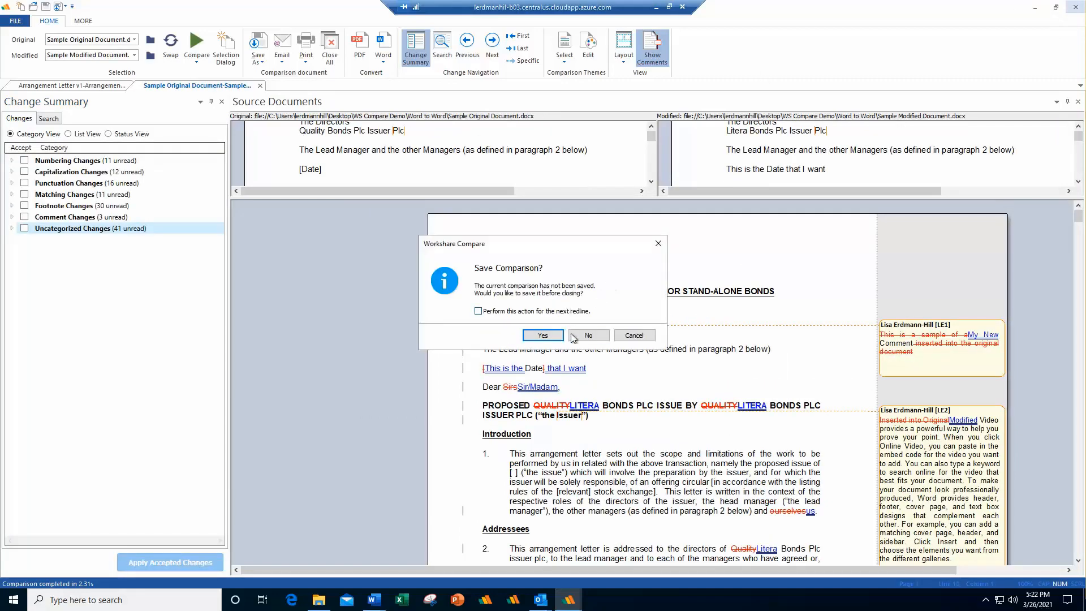
{"action": "left_click", "coordinate": [485, 312]}
{"action": "left_click", "coordinate": [588, 336]}
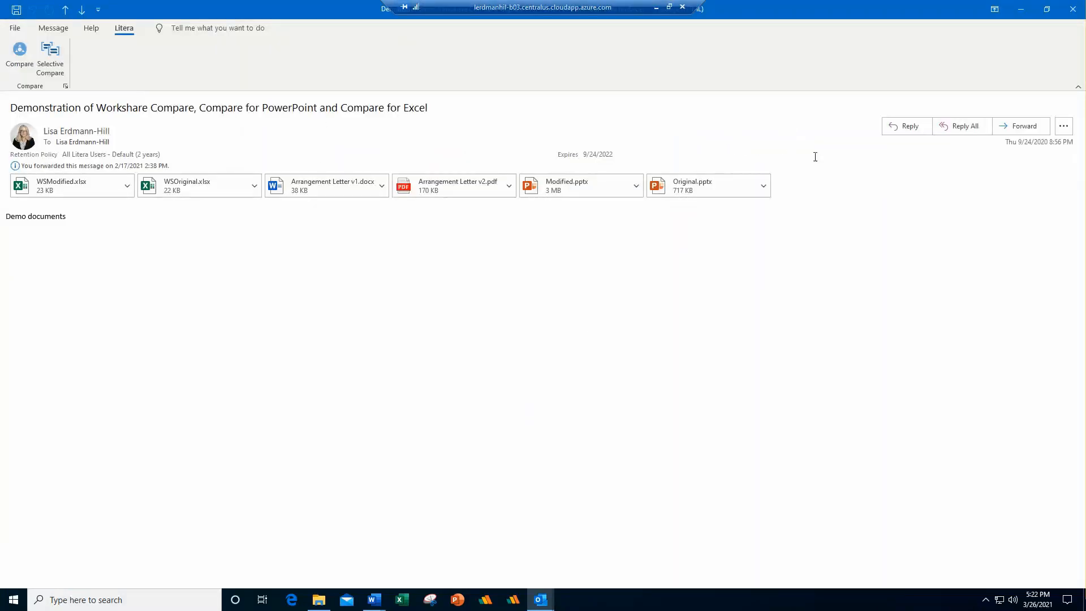
{"action": "left_click", "coordinate": [1073, 9]}
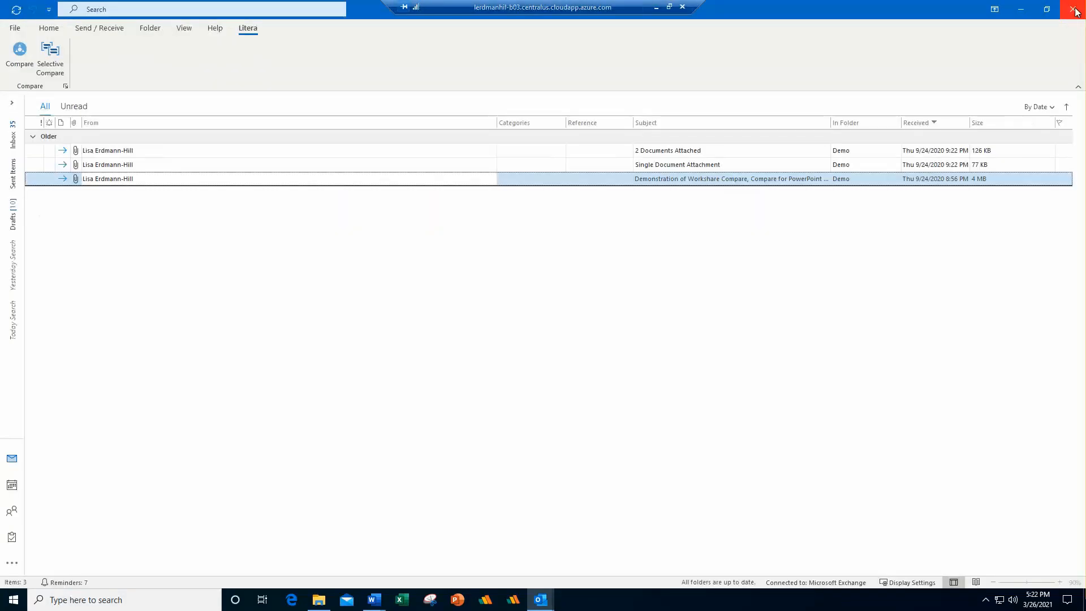
{"action": "left_click", "coordinate": [1021, 11]}
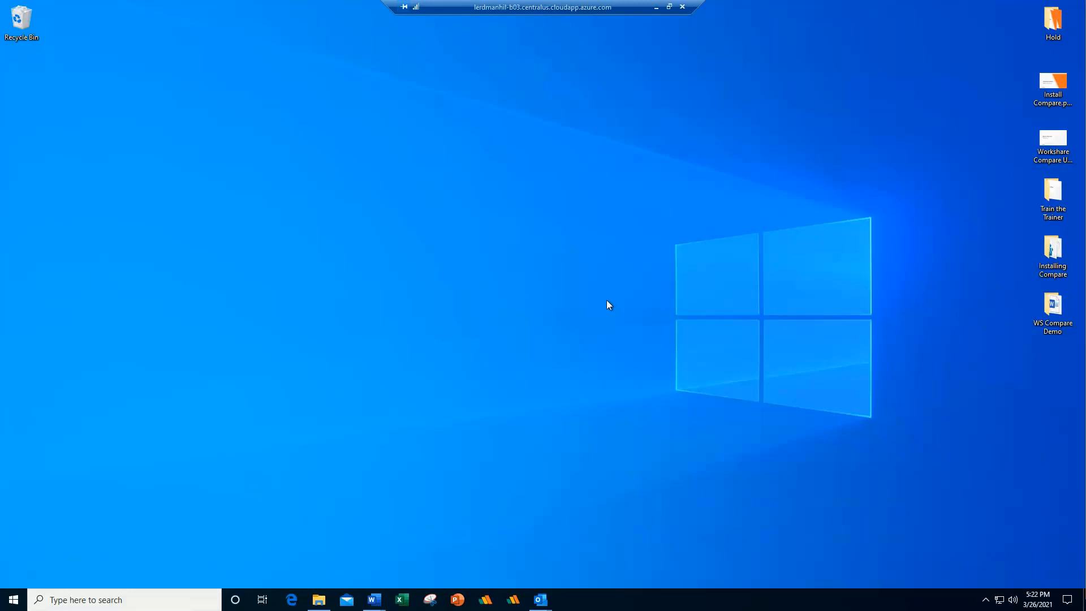
Open the saved comparison user training.wdf from the Word to Word folder
{"action": "left_click", "coordinate": [319, 600]}
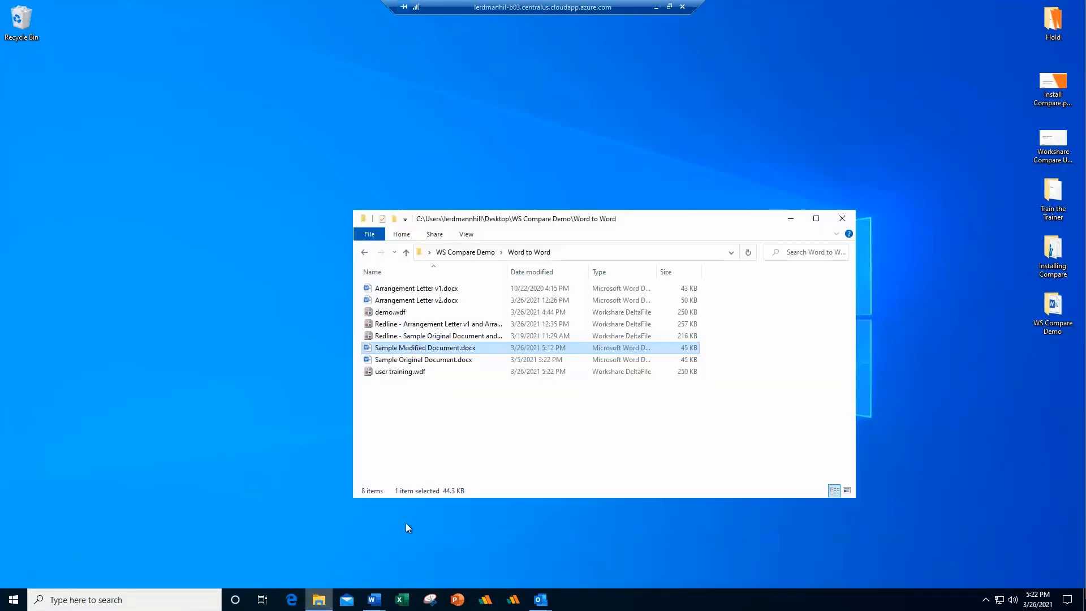
{"action": "left_click", "coordinate": [394, 374]}
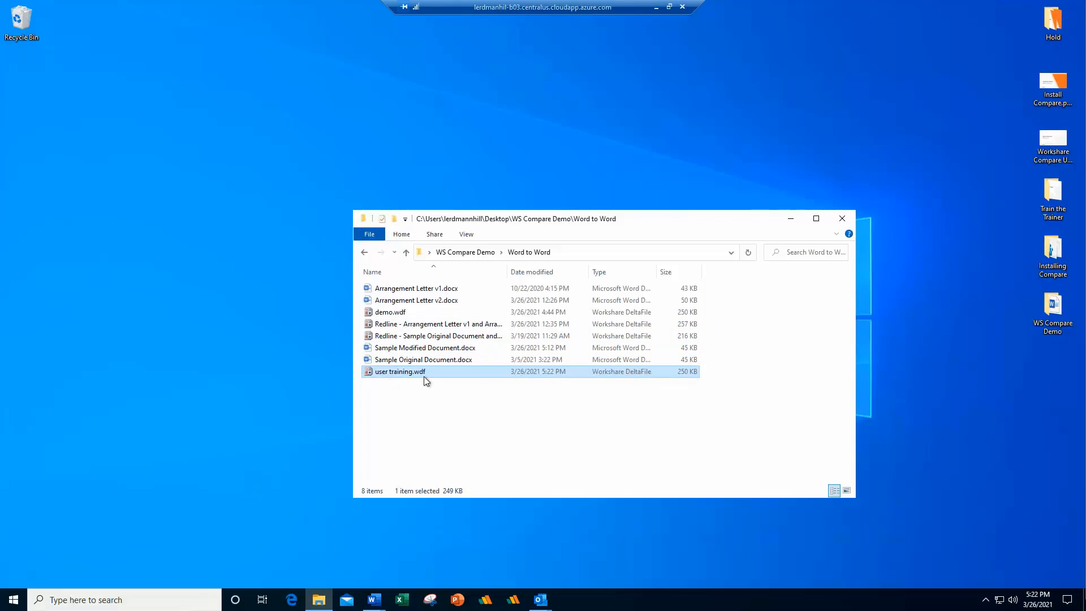
{"action": "double_click", "coordinate": [399, 372]}
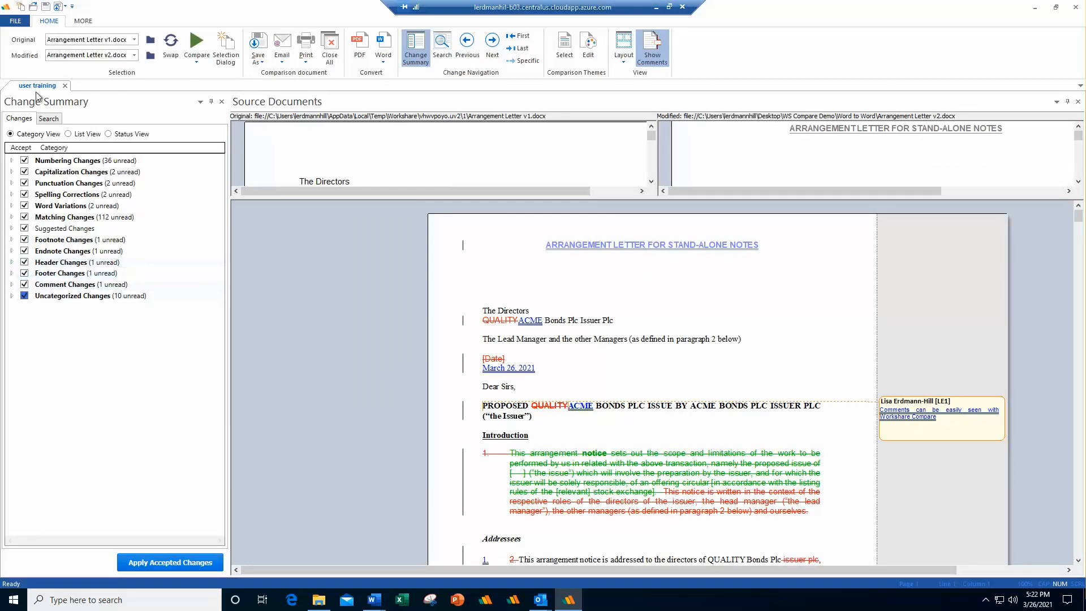
Examine the uncategorized changes and the flagged ACME change in Status View, and close the reopened comparison
{"action": "left_click", "coordinate": [12, 296]}
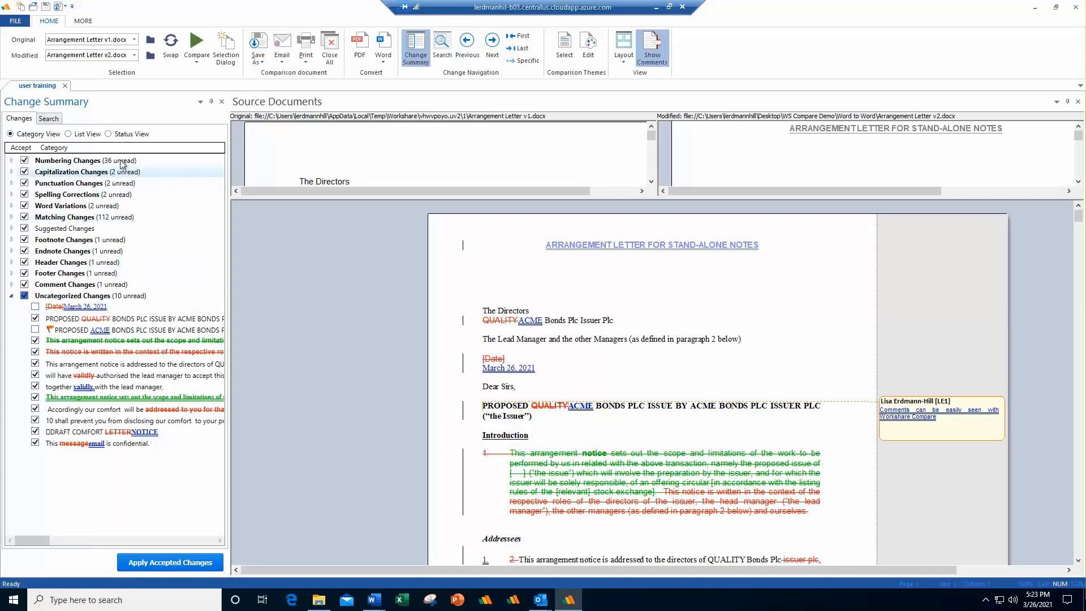
{"action": "left_click", "coordinate": [115, 134]}
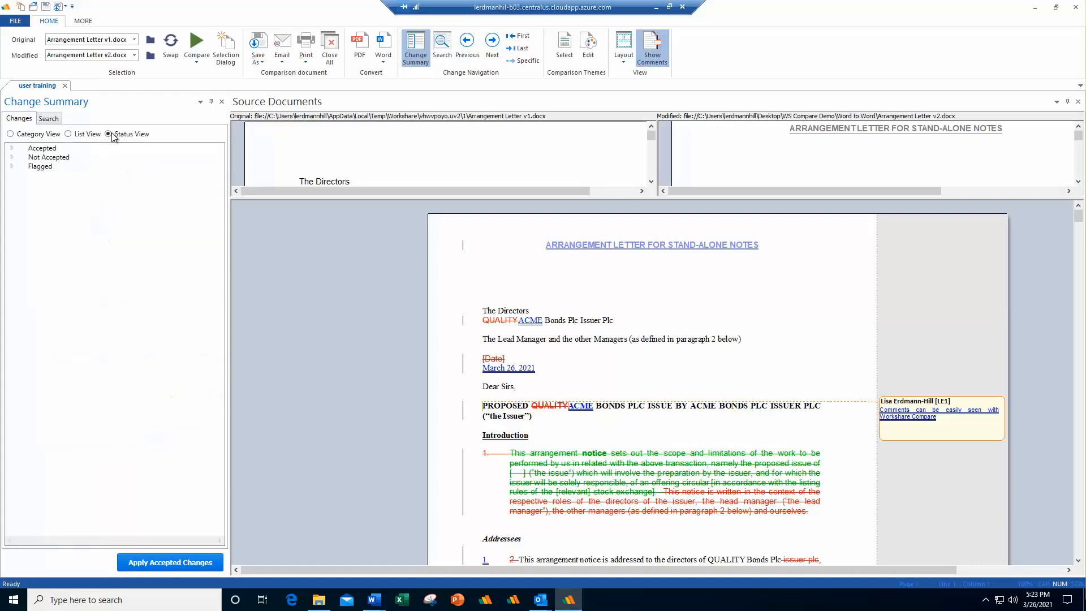
{"action": "left_click", "coordinate": [12, 167]}
{"action": "left_click", "coordinate": [83, 178]}
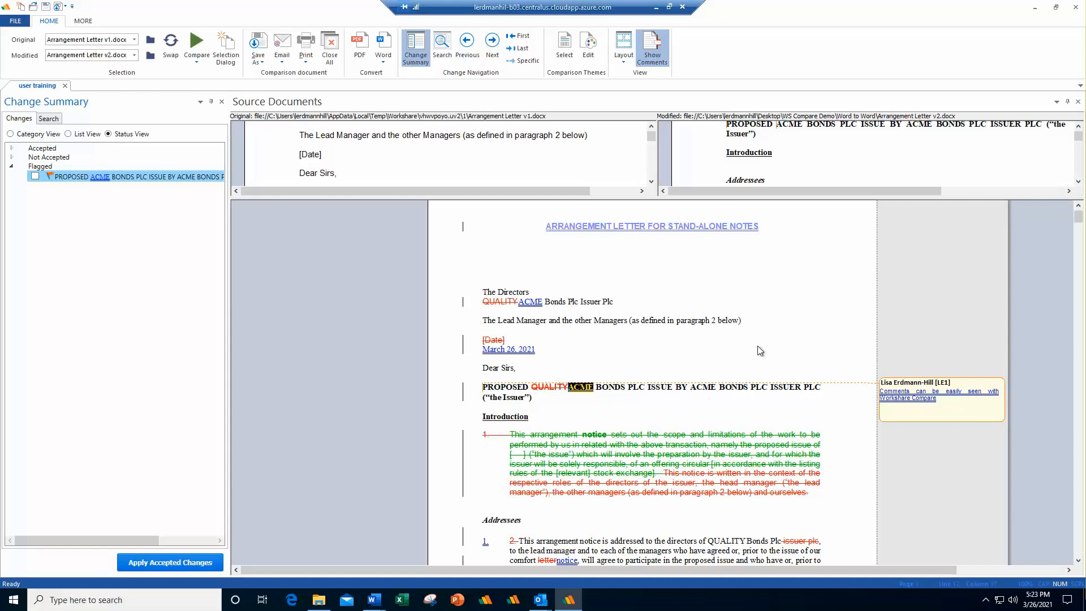
{"action": "left_click", "coordinate": [1075, 8]}
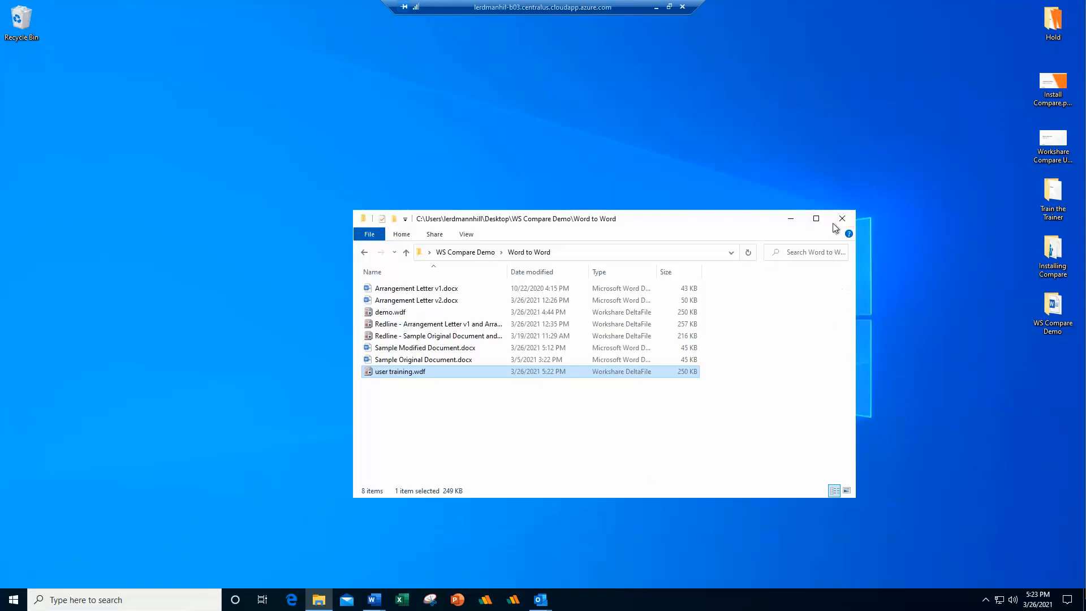
Open the PowerPoint Demo folder inside the WS Compare Demo folder
{"action": "left_click", "coordinate": [465, 252]}
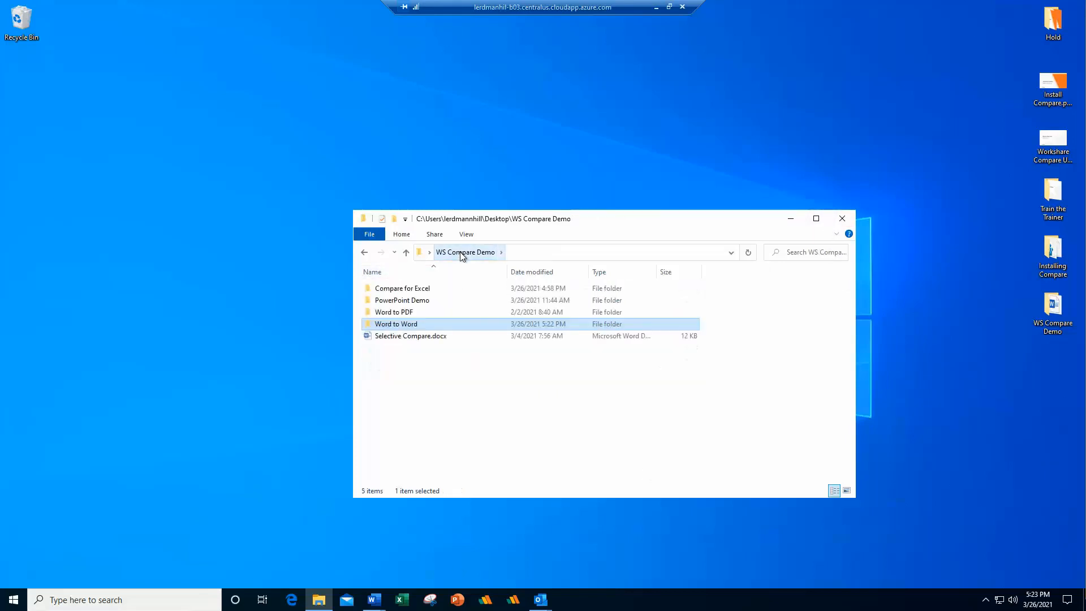
{"action": "double_click", "coordinate": [403, 301]}
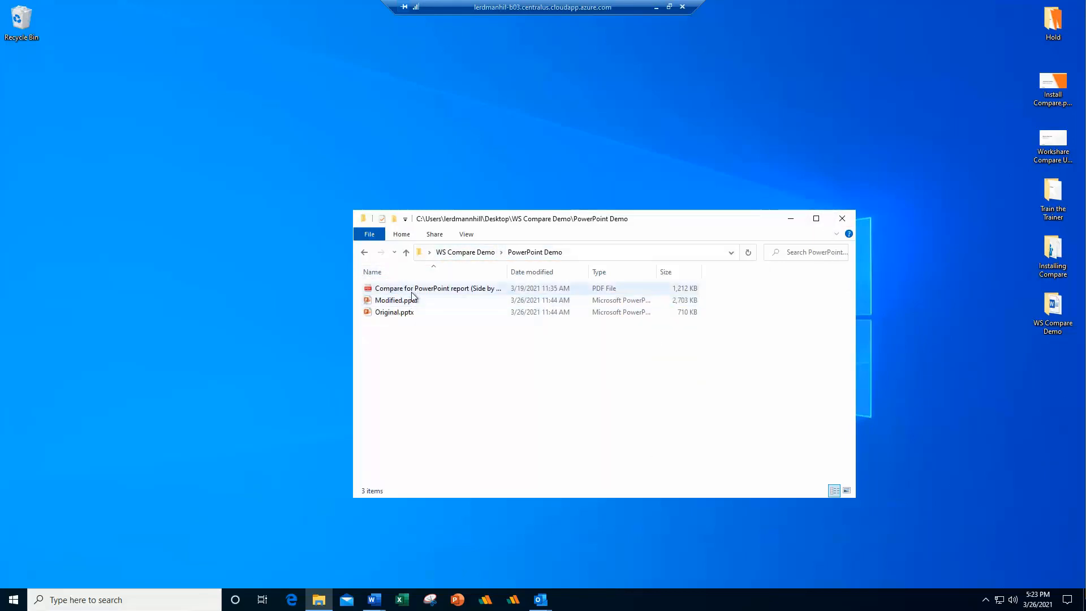
{"action": "left_click", "coordinate": [405, 303]}
{"action": "left_click", "coordinate": [394, 313], "text": "ctrl"}
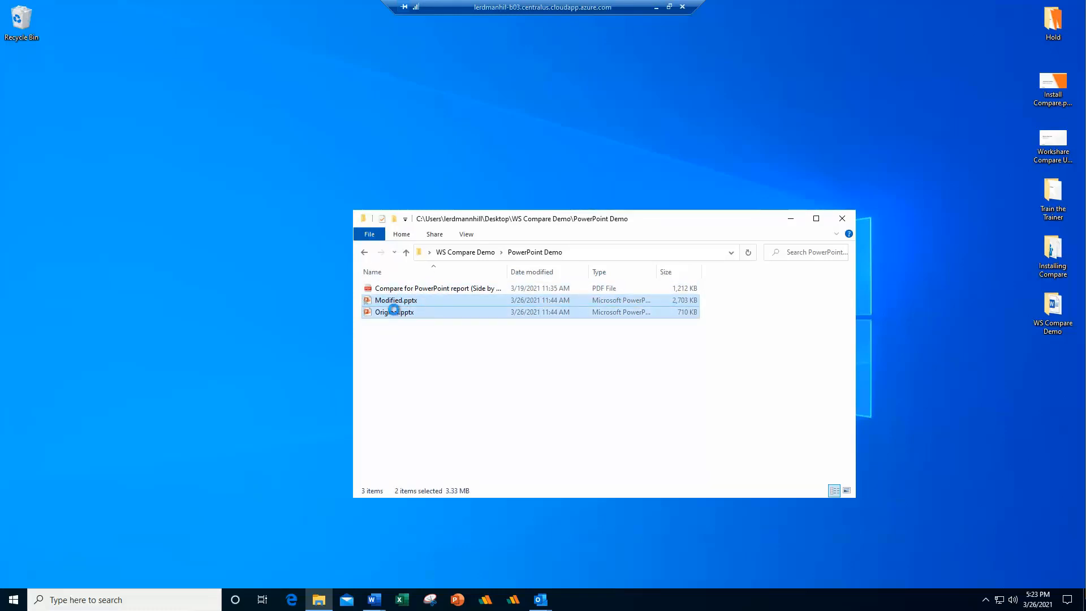
{"action": "right_click", "coordinate": [394, 312]}
{"action": "left_click", "coordinate": [392, 329]}
{"action": "left_click", "coordinate": [389, 312]}
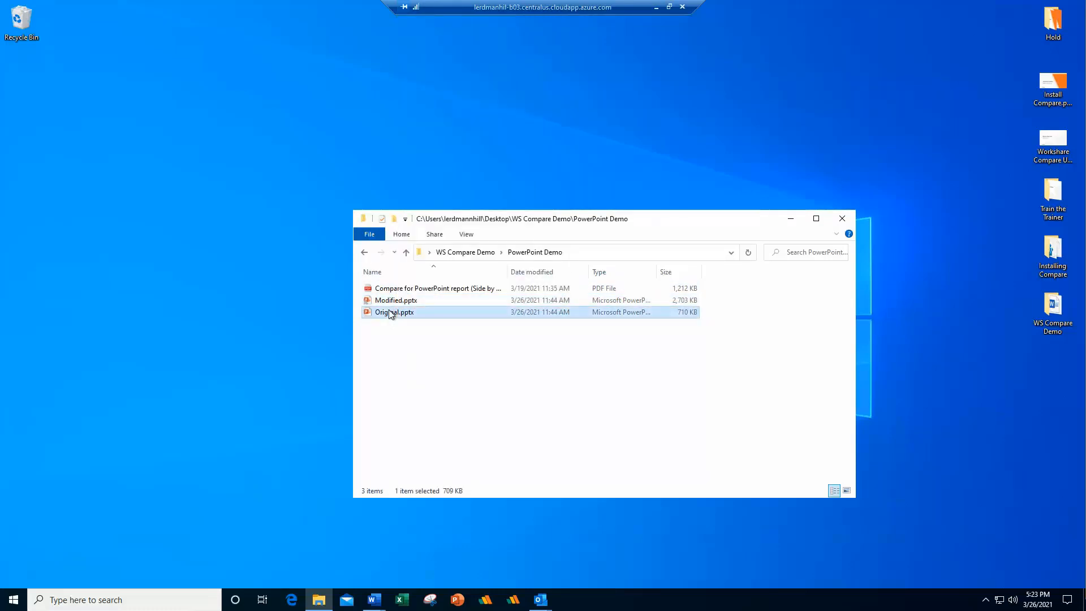
{"action": "left_click", "coordinate": [395, 303], "text": "ctrl"}
{"action": "right_click", "coordinate": [395, 304]}
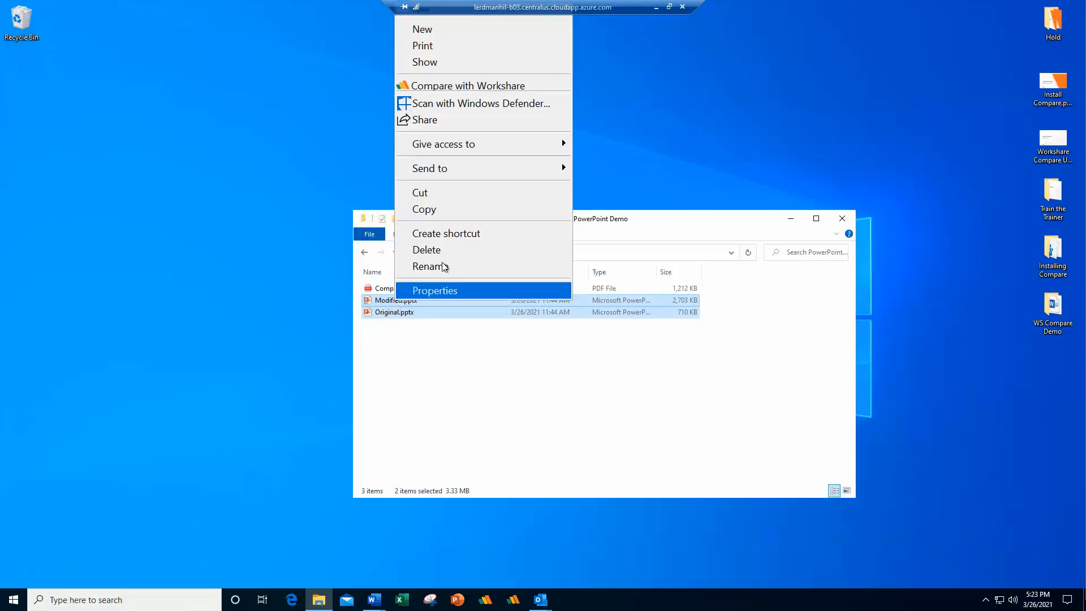
{"action": "left_click", "coordinate": [460, 84]}
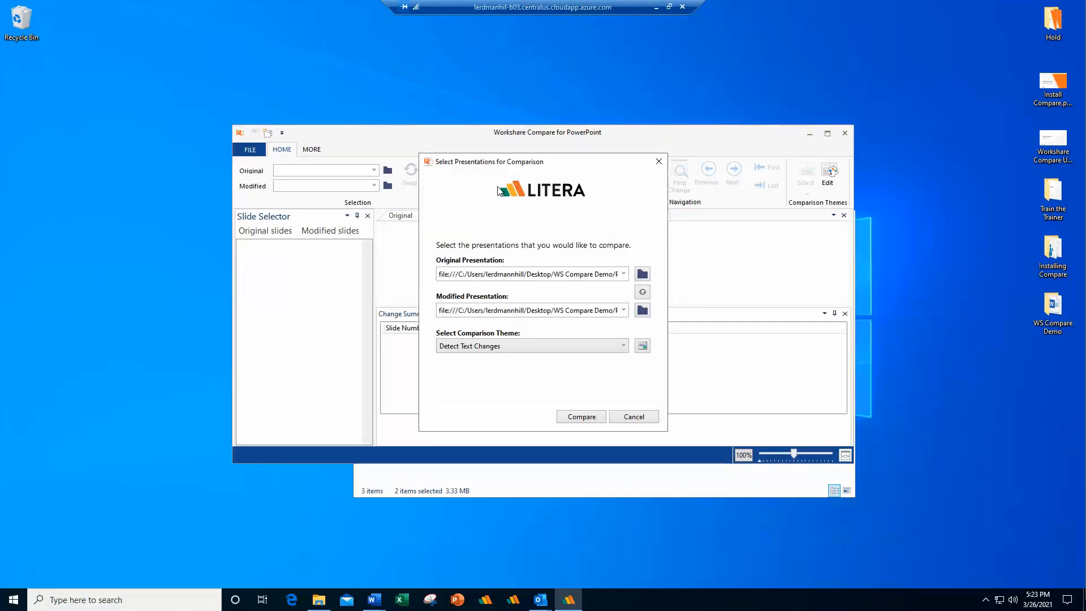
{"action": "left_click", "coordinate": [557, 275]}
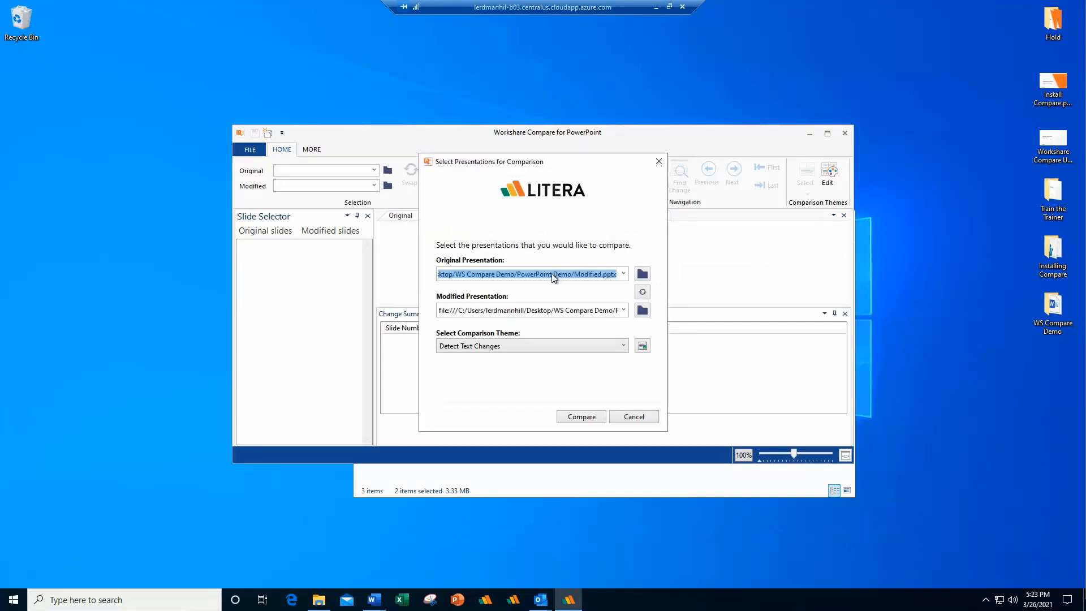
{"action": "left_click", "coordinate": [562, 310]}
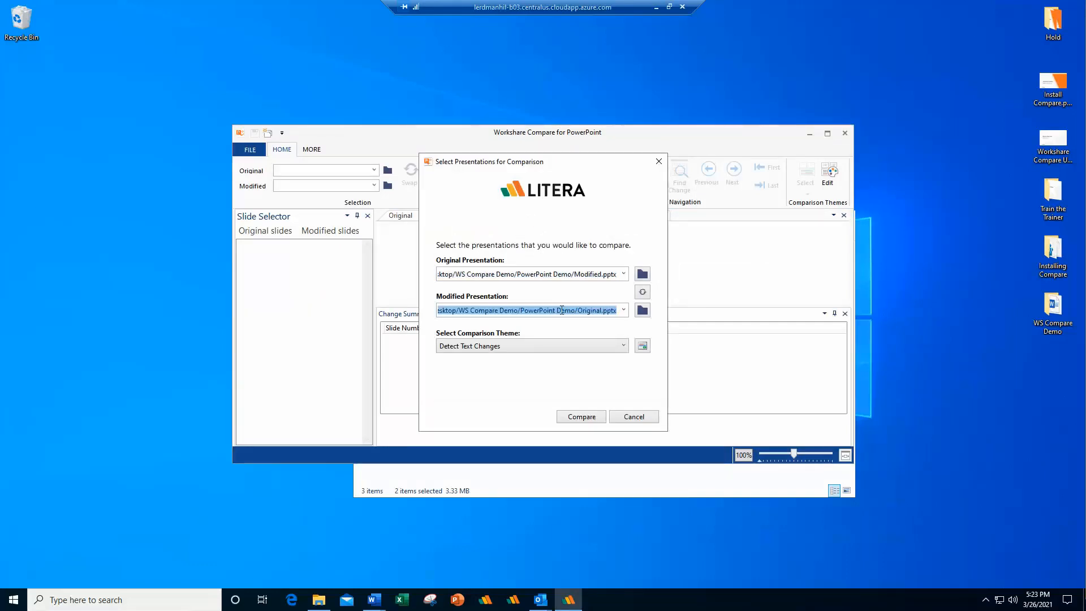
{"action": "left_click", "coordinate": [577, 273]}
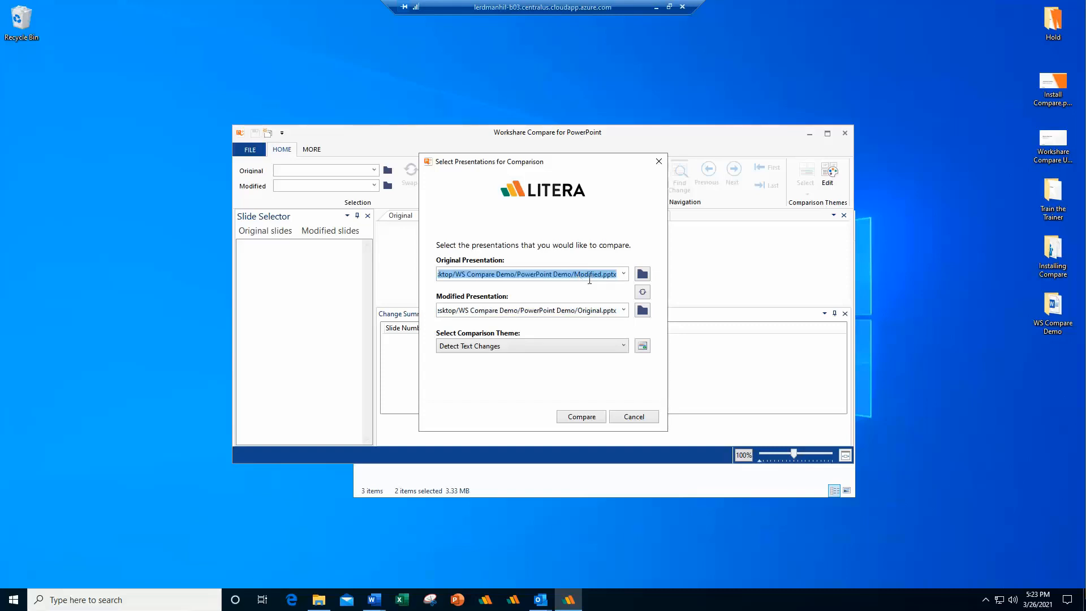
{"action": "left_click", "coordinate": [642, 292]}
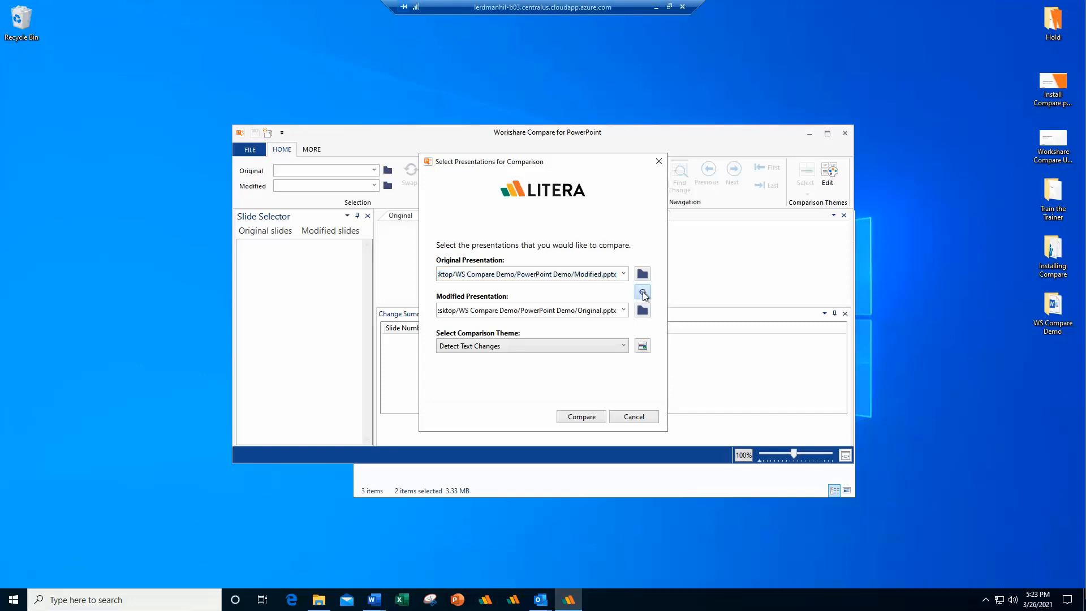
{"action": "left_click", "coordinate": [632, 411]}
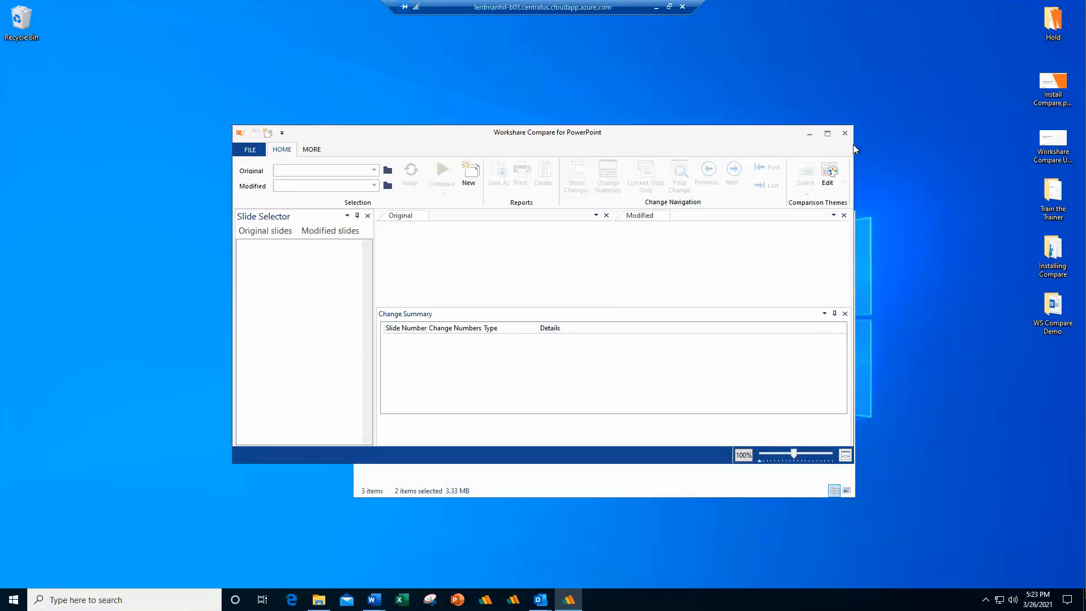
{"action": "left_click", "coordinate": [843, 134]}
{"action": "left_click", "coordinate": [440, 355]}
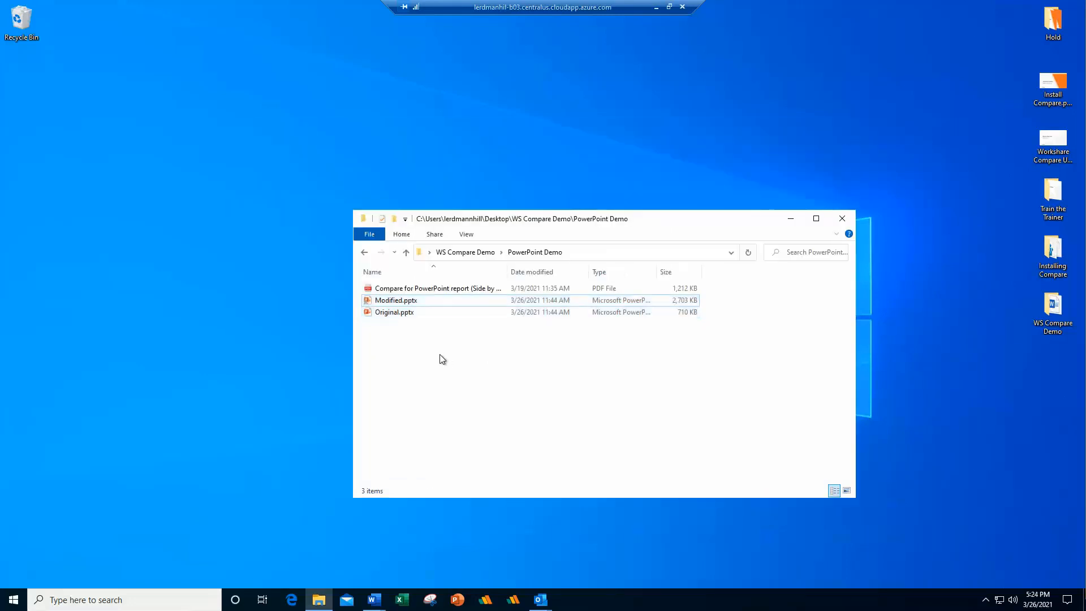
Start a Workshare comparison of Original.pptx and Modified.pptx from the PowerPoint Demo folder and check the modified presentation's path
{"action": "left_click", "coordinate": [381, 303]}
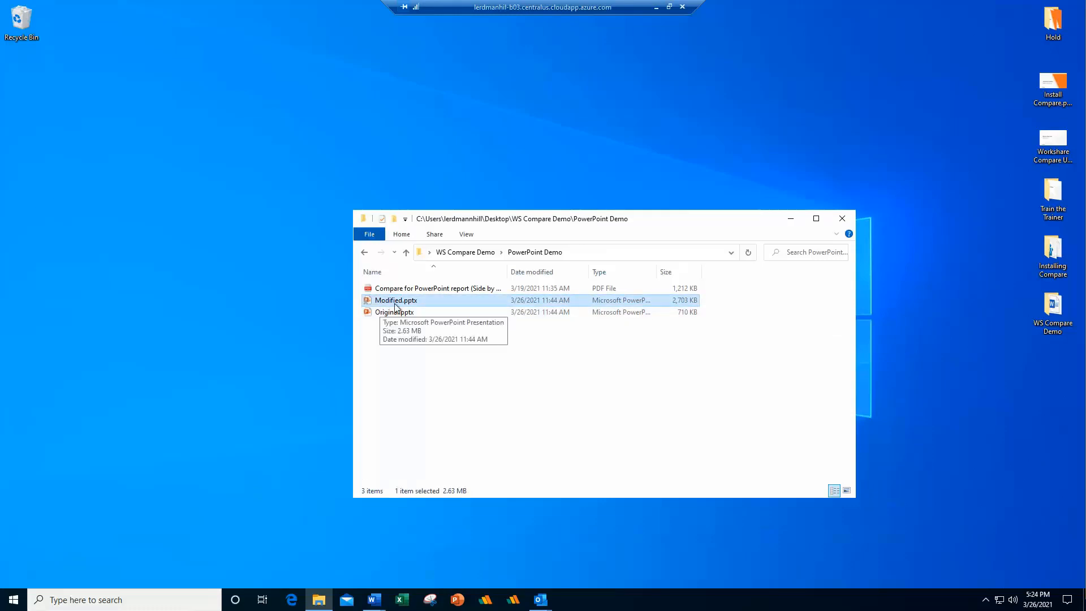
{"action": "left_click", "coordinate": [397, 313], "text": "ctrl"}
{"action": "right_click", "coordinate": [398, 318]}
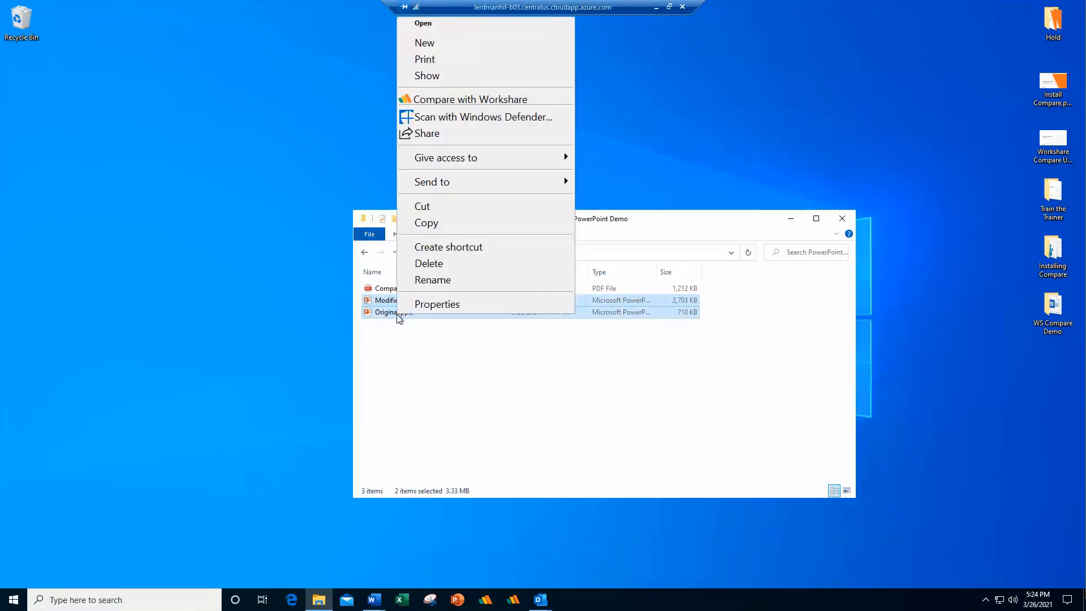
{"action": "left_click", "coordinate": [446, 99]}
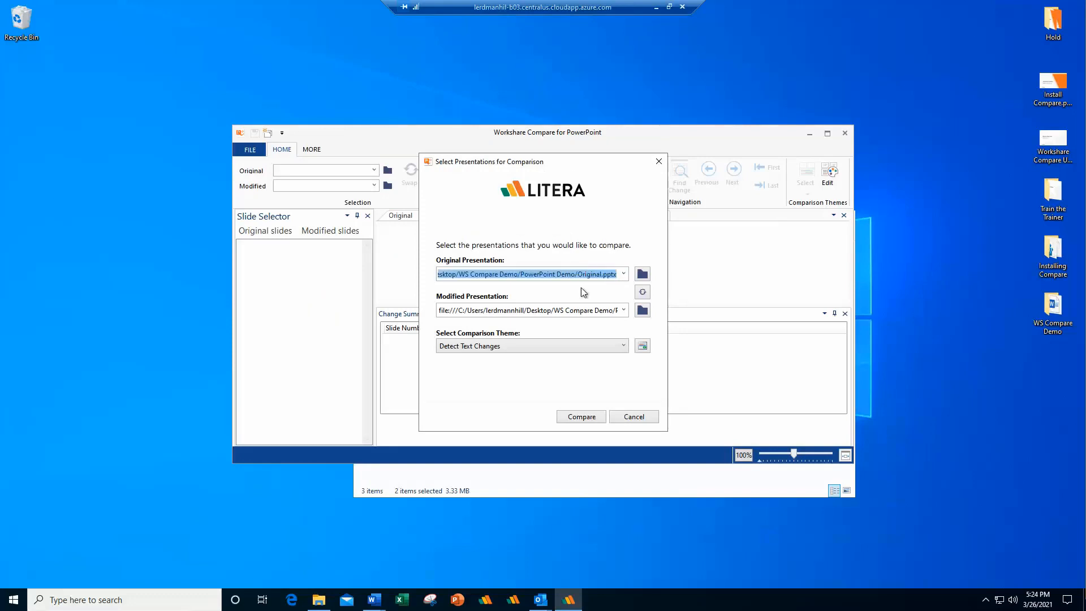
{"action": "left_click", "coordinate": [571, 310]}
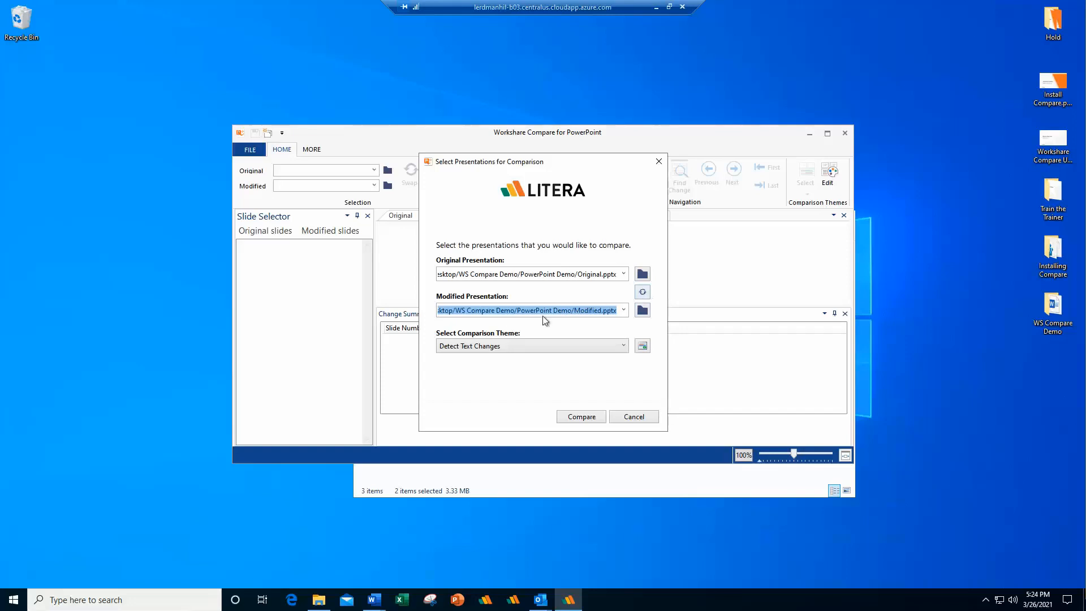
Choose the Detect All Changes comparison theme, look over its detection options without editing them, and run the presentation comparison
{"action": "left_click", "coordinate": [478, 346]}
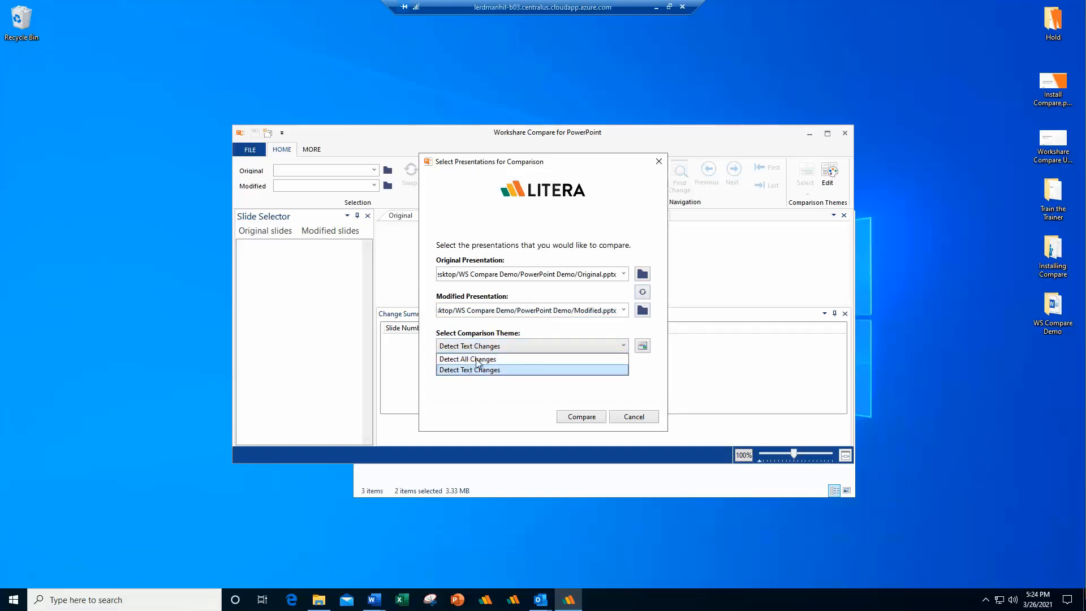
{"action": "left_click", "coordinate": [477, 360]}
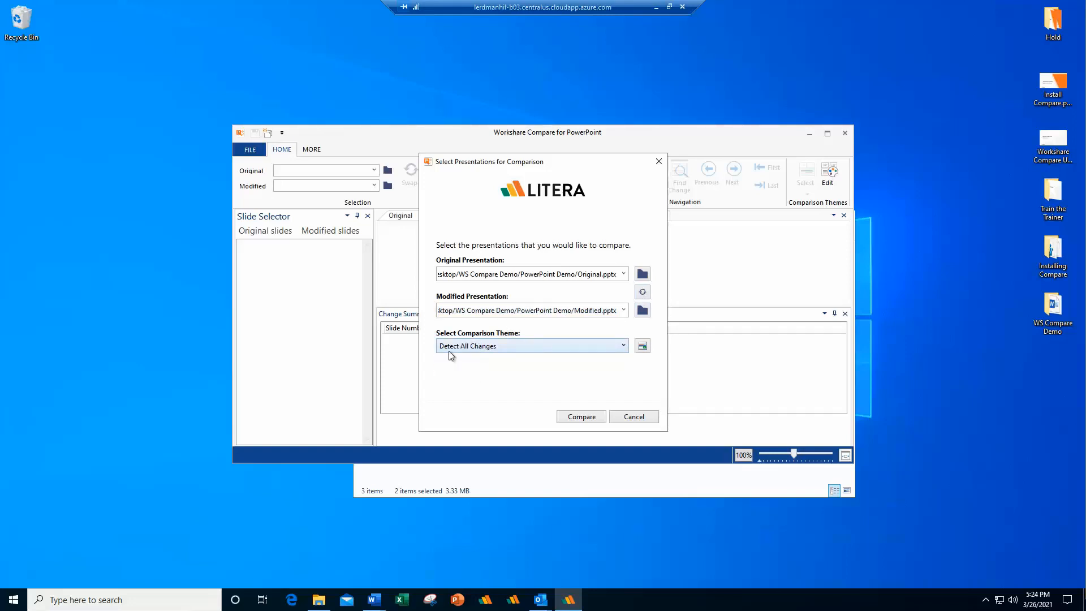
{"action": "left_click", "coordinate": [644, 349]}
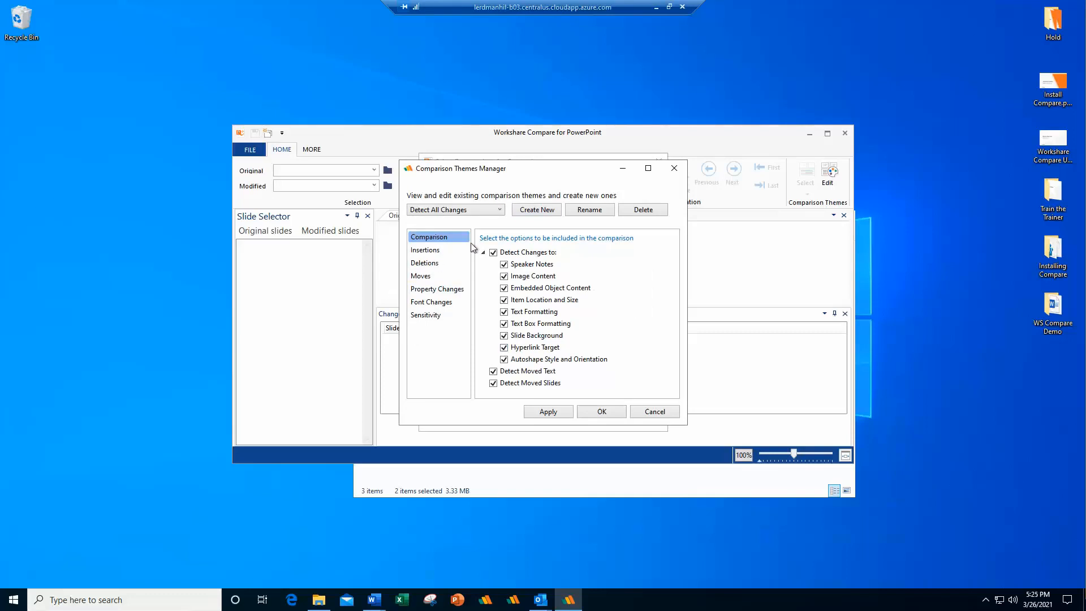
{"action": "left_click", "coordinate": [654, 412]}
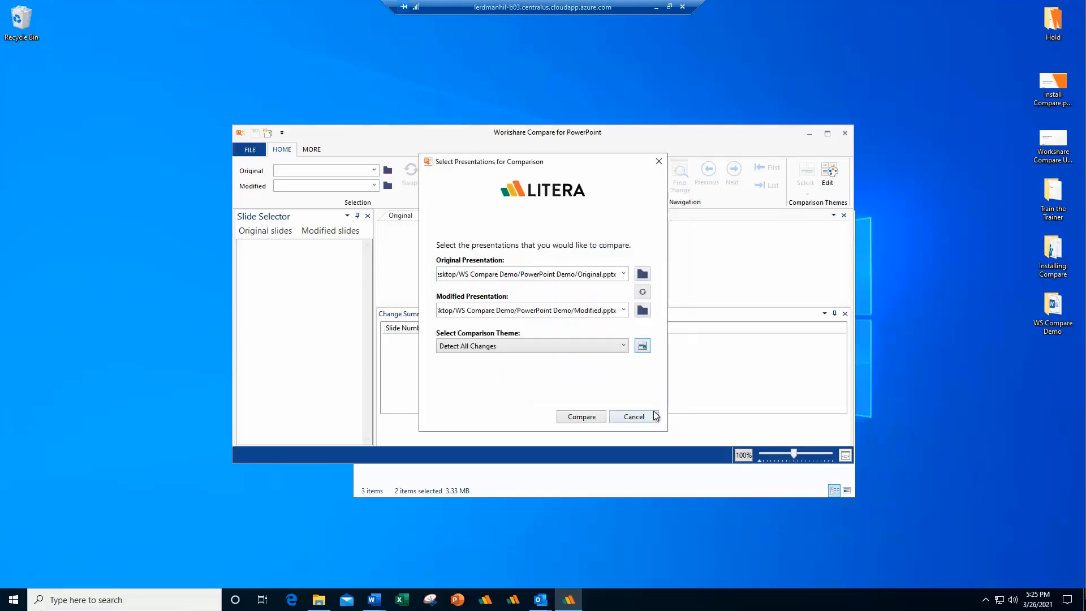
{"action": "left_click", "coordinate": [583, 418]}
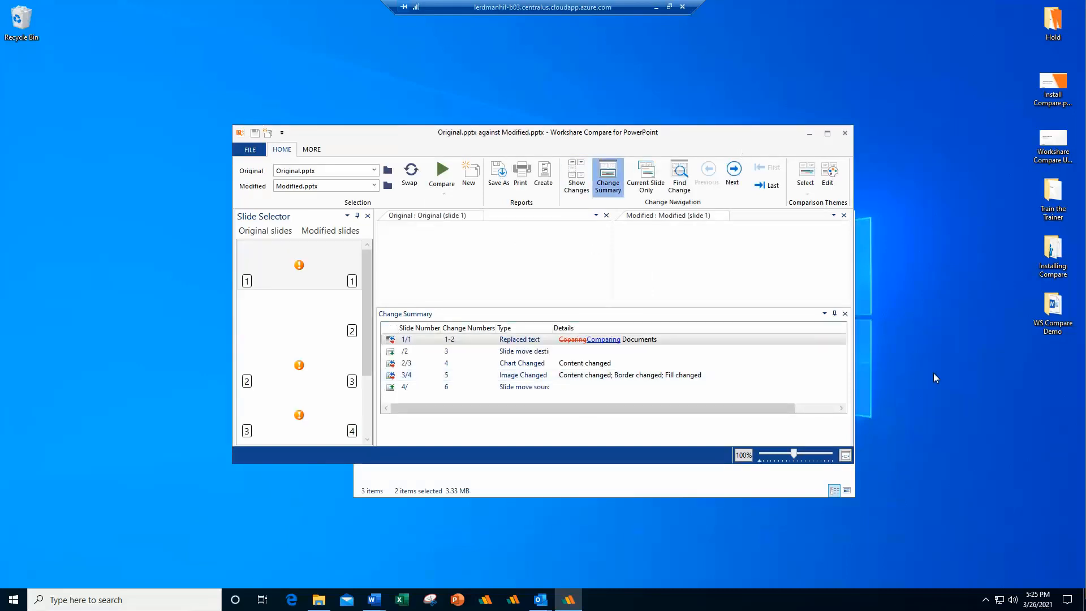
Enlarge and reposition the comparison window on the desktop and display the slide 1 pair
{"action": "left_click_drag", "start_coordinate": [853, 461], "coordinate": [1041, 567]}
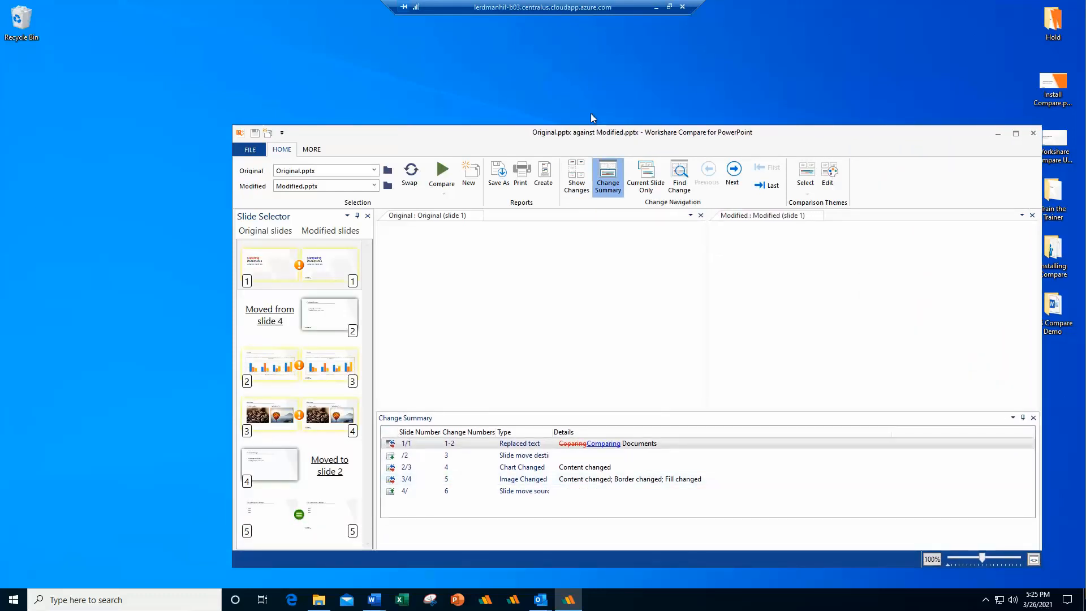
{"action": "left_click_drag", "start_coordinate": [631, 133], "coordinate": [481, 28]}
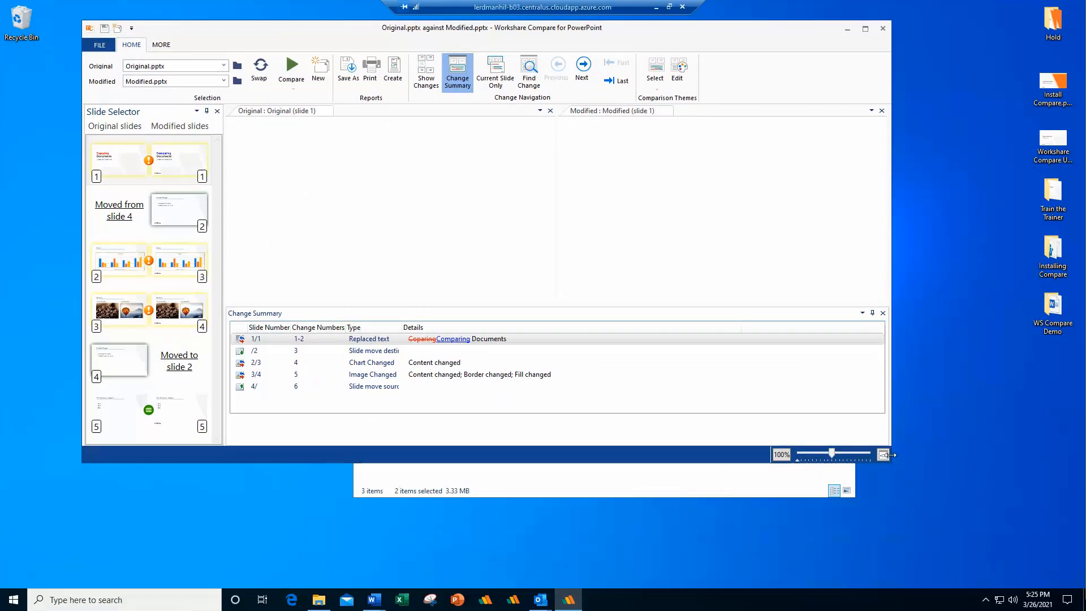
{"action": "left_click_drag", "start_coordinate": [891, 463], "coordinate": [1019, 563]}
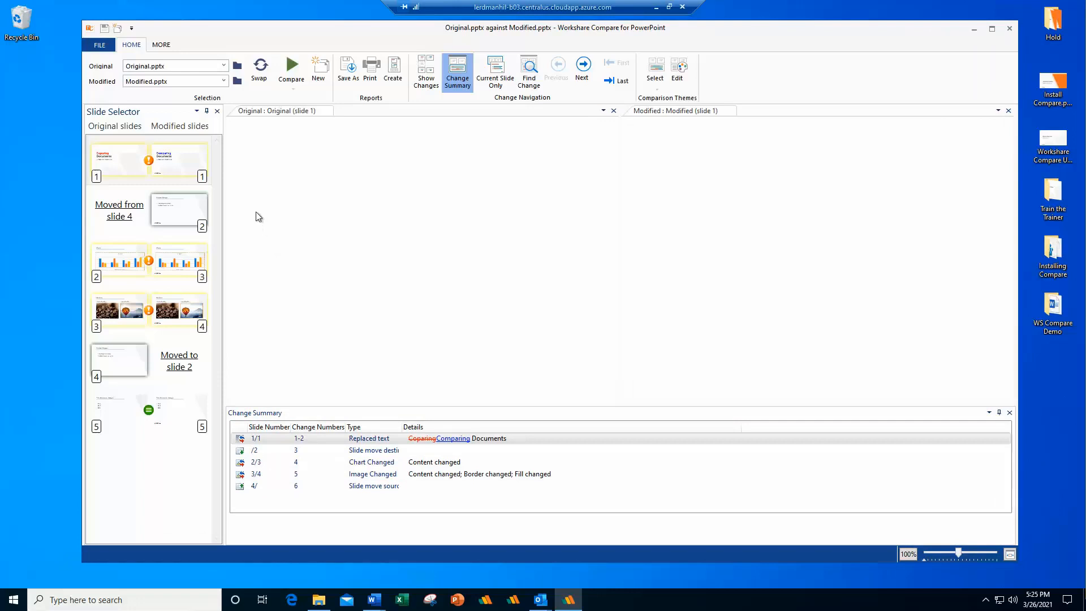
{"action": "left_click", "coordinate": [152, 165]}
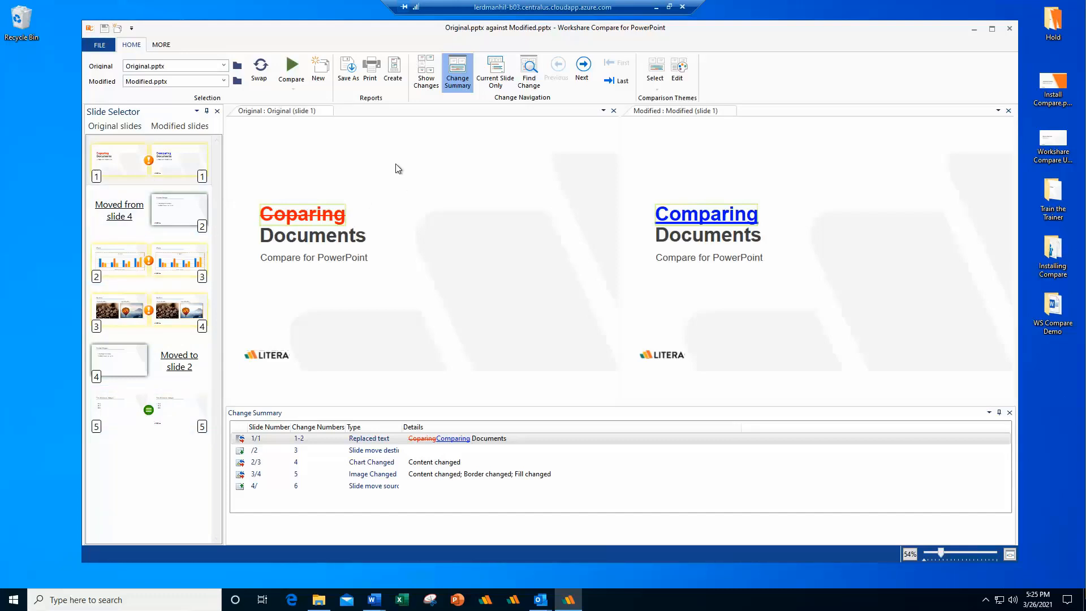
Filter the slide list to changed slides and the change summary to the current slide, switching each filter off again
{"action": "left_click", "coordinate": [431, 72]}
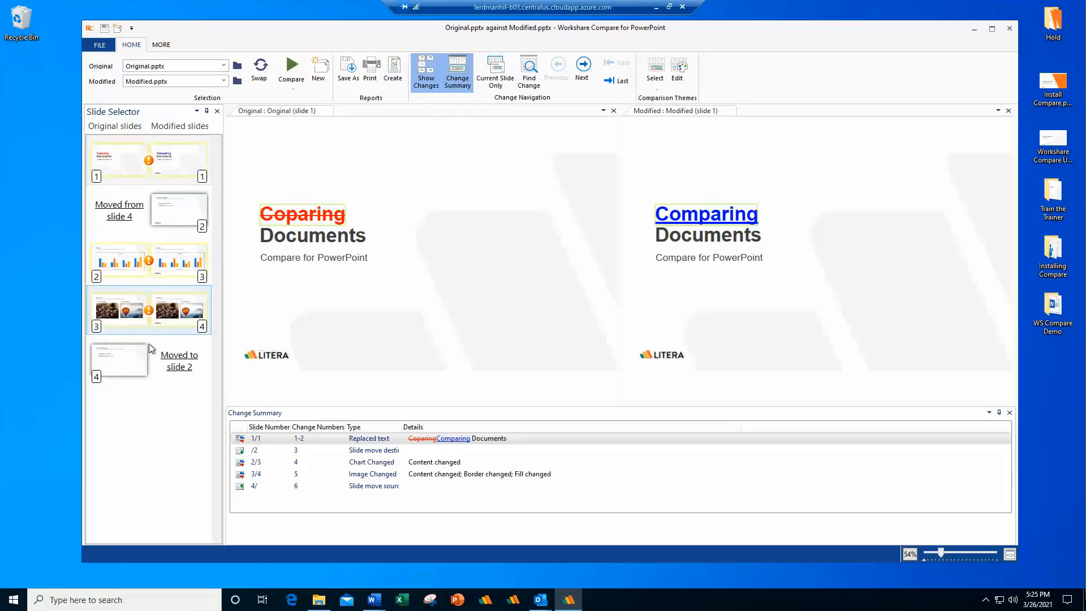
{"action": "left_click", "coordinate": [421, 77]}
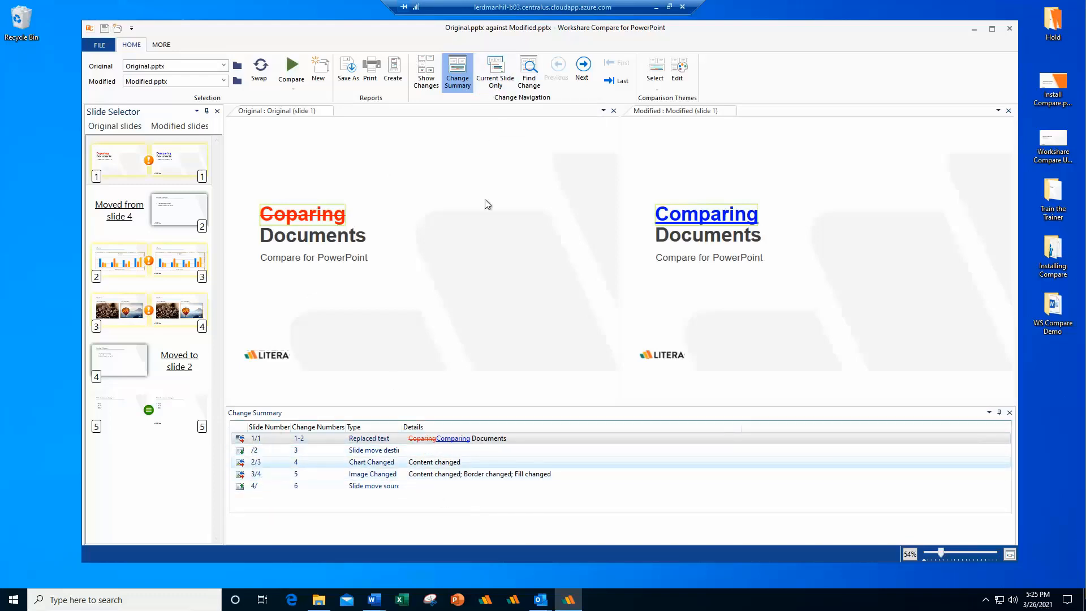
{"action": "left_click", "coordinate": [493, 85]}
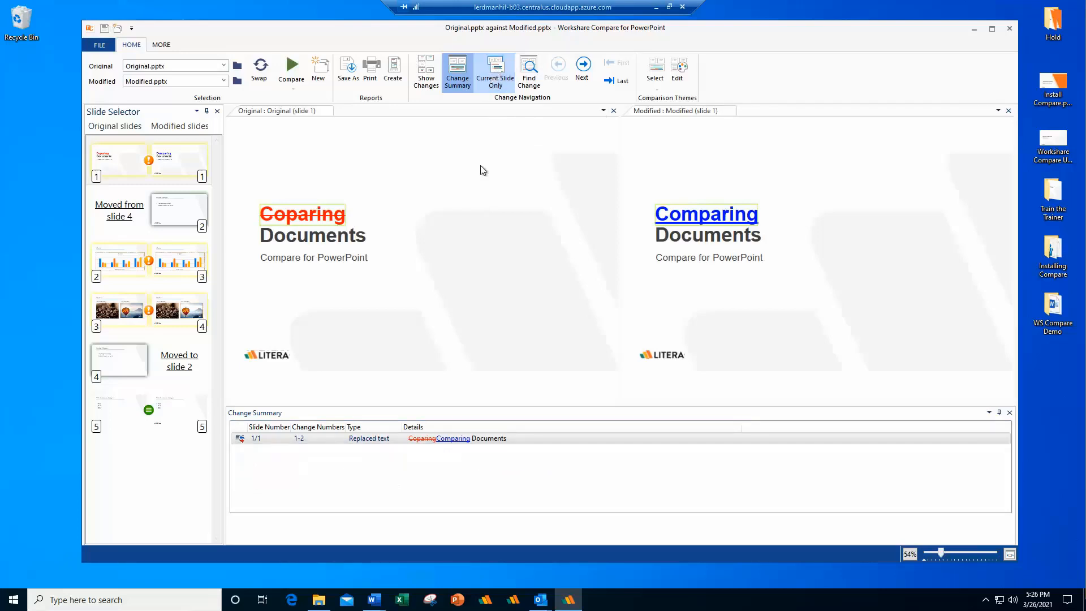
{"action": "left_click", "coordinate": [498, 81]}
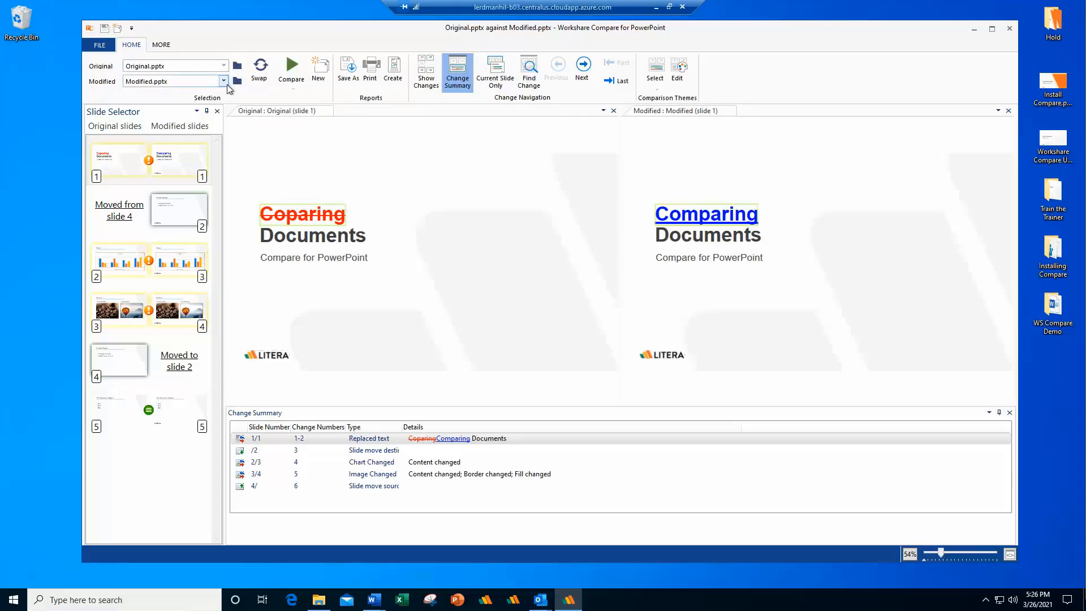
Examine the file formats offered for saving the PowerPoint comparison, and leave without saving
{"action": "left_click", "coordinate": [348, 69]}
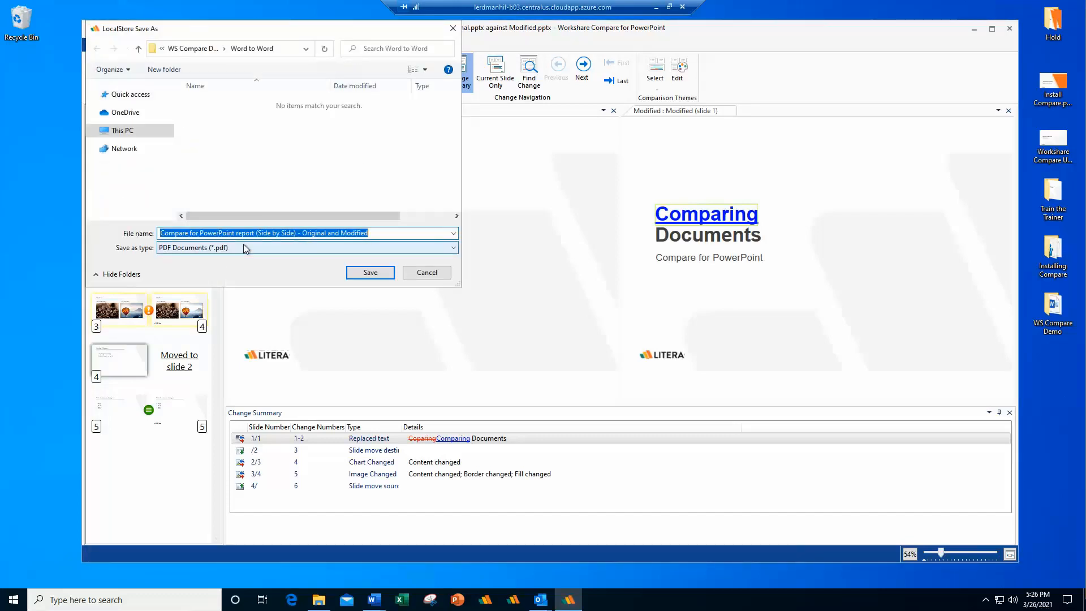
{"action": "left_click", "coordinate": [293, 248]}
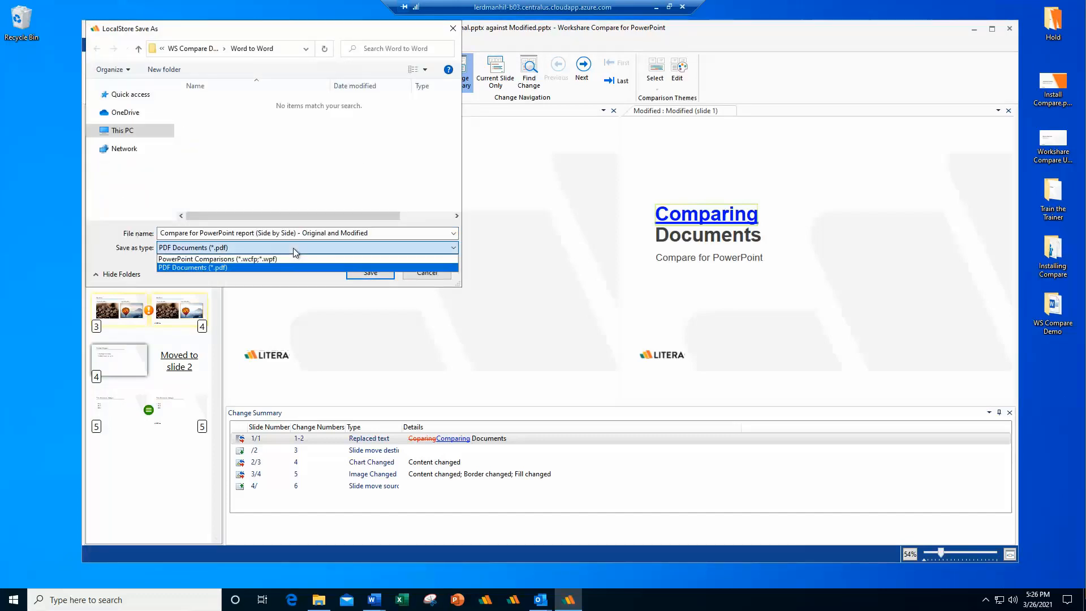
{"action": "left_click", "coordinate": [204, 268]}
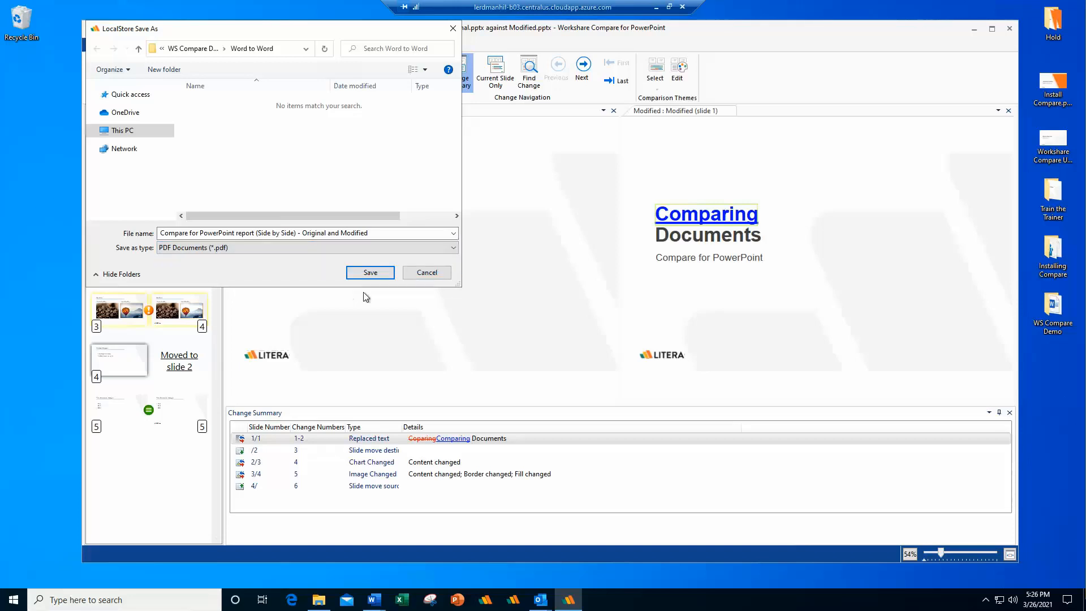
{"action": "left_click", "coordinate": [427, 273]}
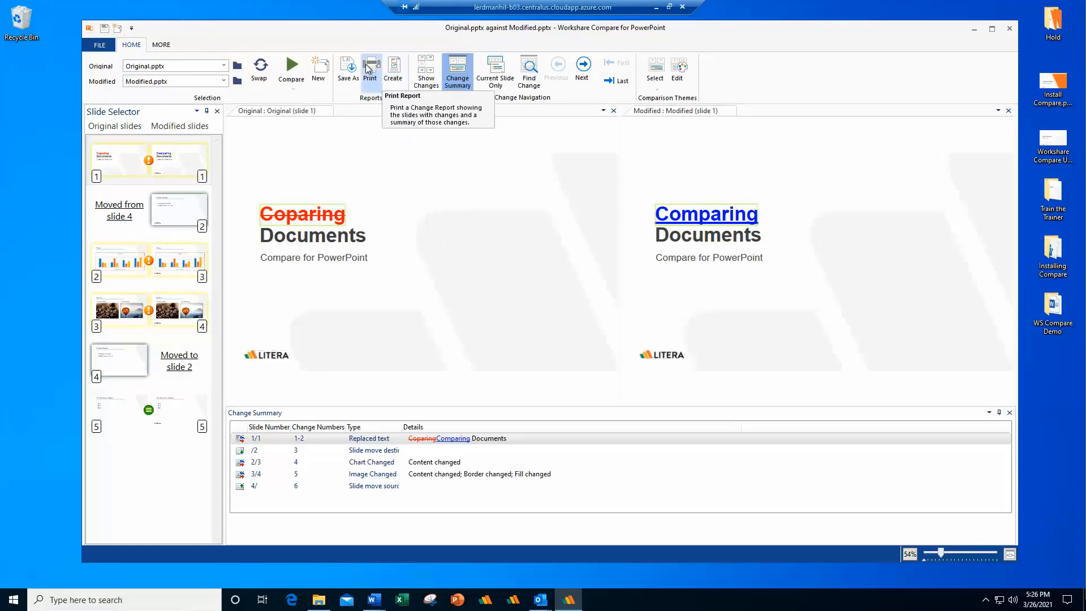
Examine the Full Comparison Report, Change Summary Only and Slide View Only report layouts, and leave without creating a report
{"action": "left_click", "coordinate": [399, 77]}
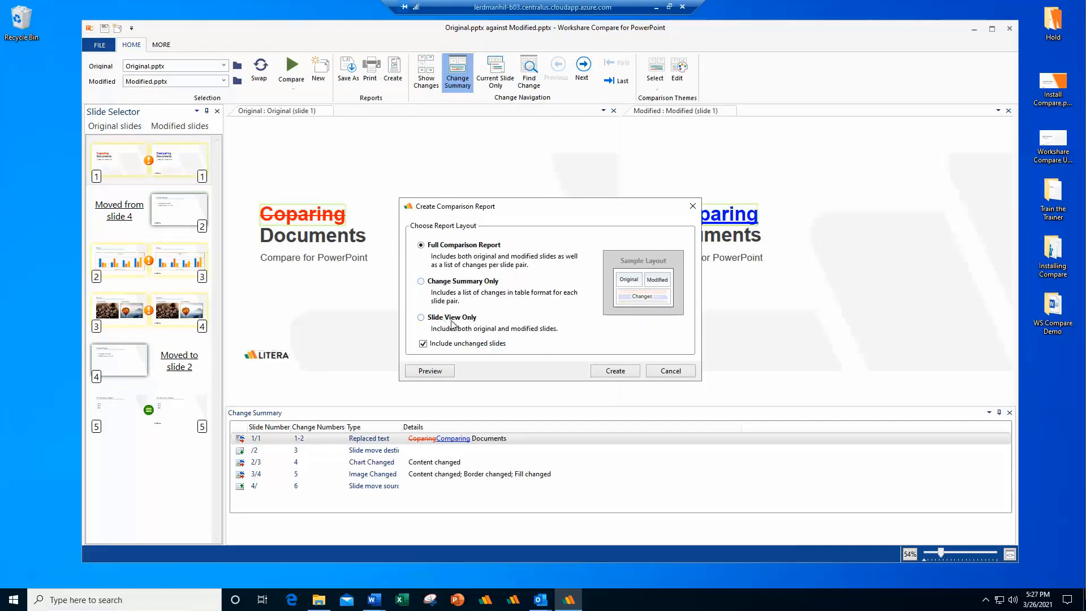
{"action": "left_click", "coordinate": [422, 282]}
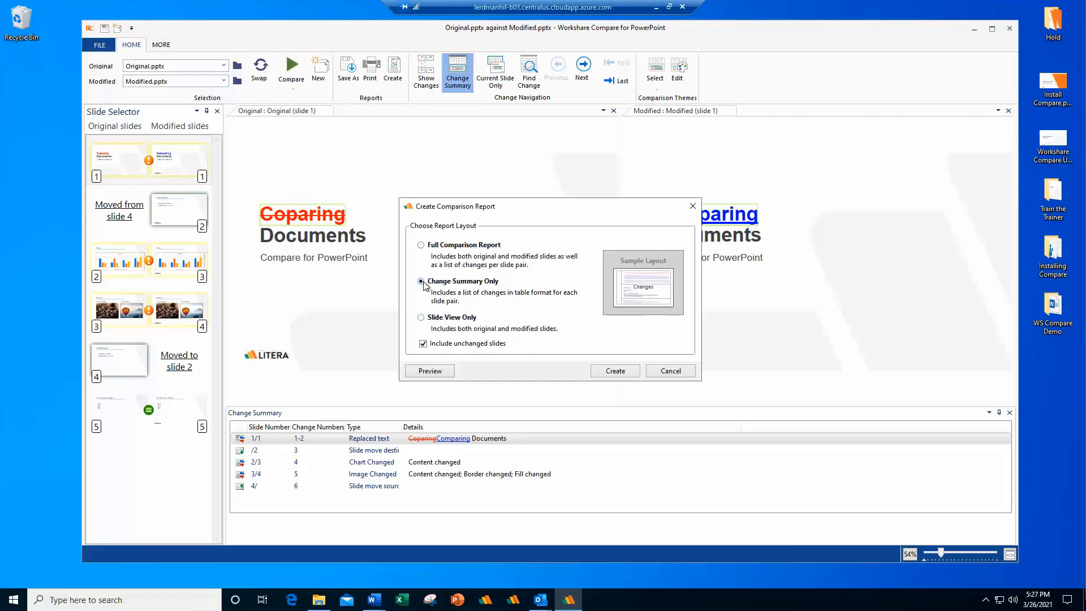
{"action": "left_click", "coordinate": [423, 319]}
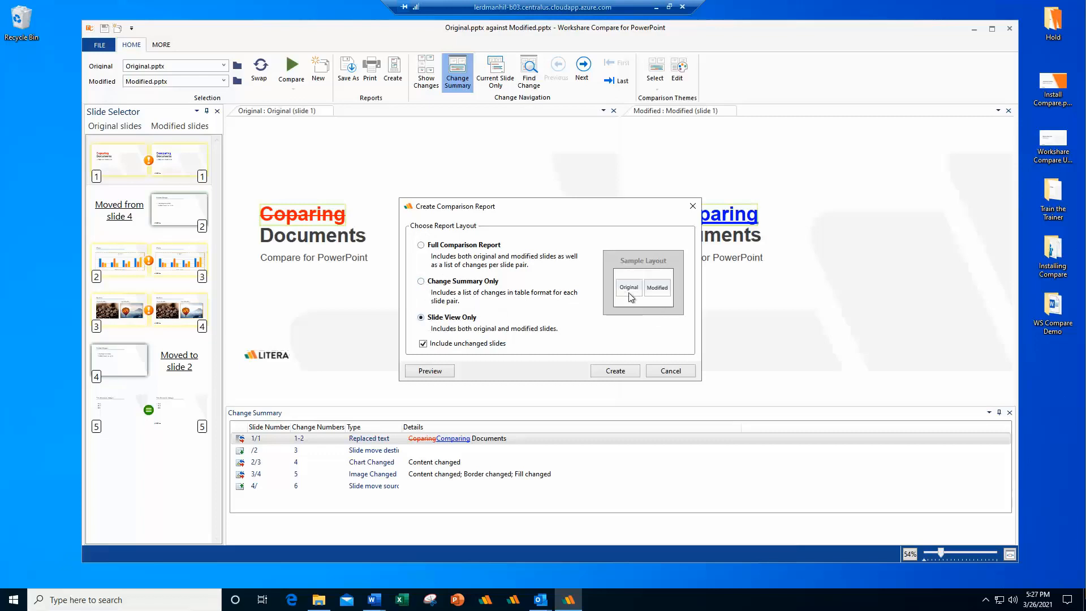
{"action": "left_click", "coordinate": [422, 247]}
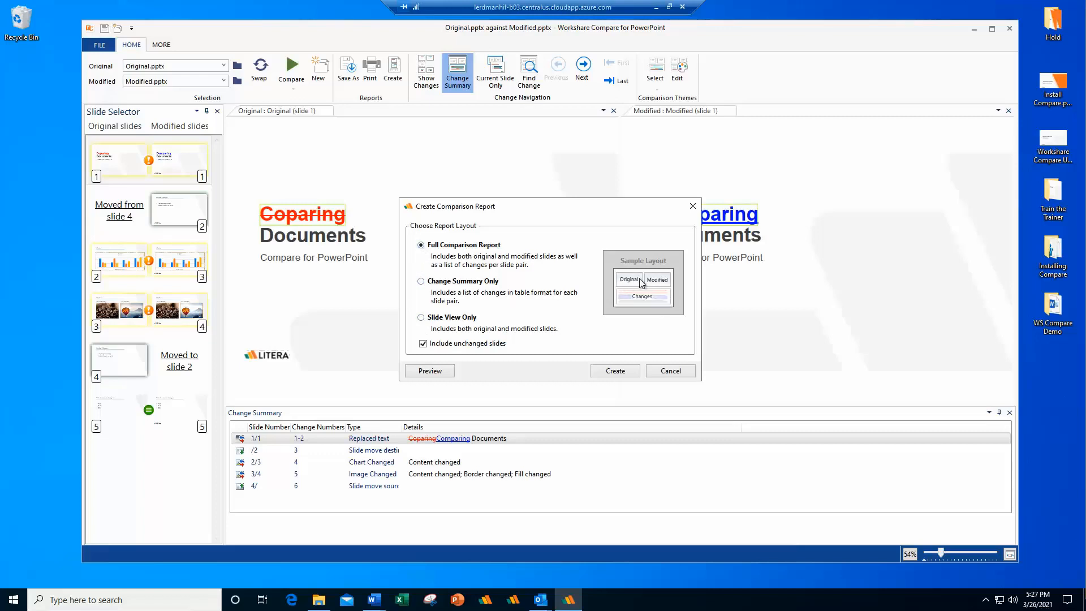
{"action": "left_click", "coordinate": [421, 281]}
{"action": "left_click", "coordinate": [422, 318]}
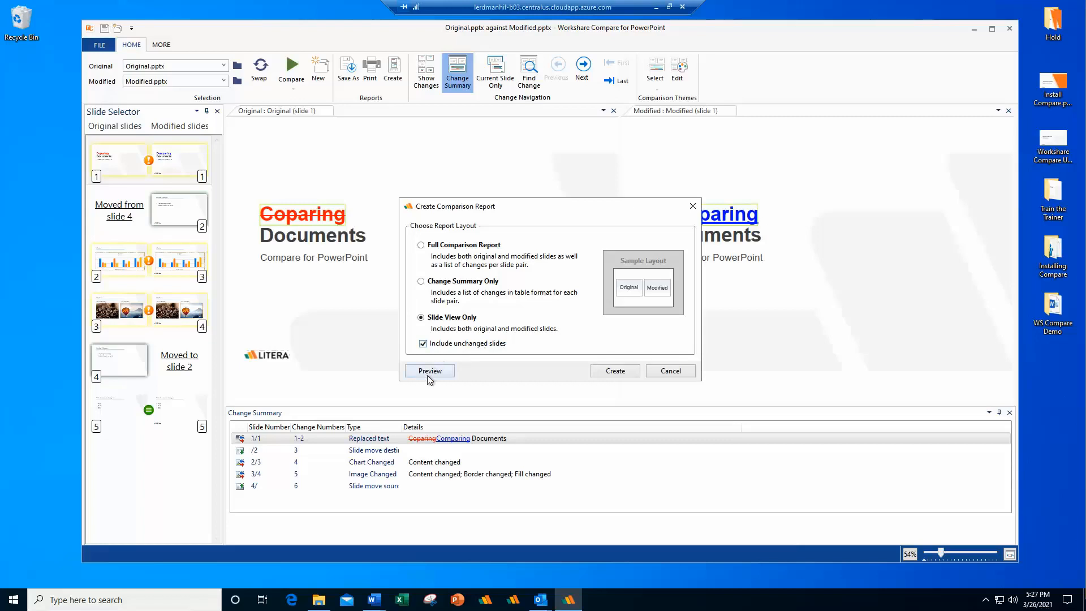
{"action": "left_click", "coordinate": [665, 371]}
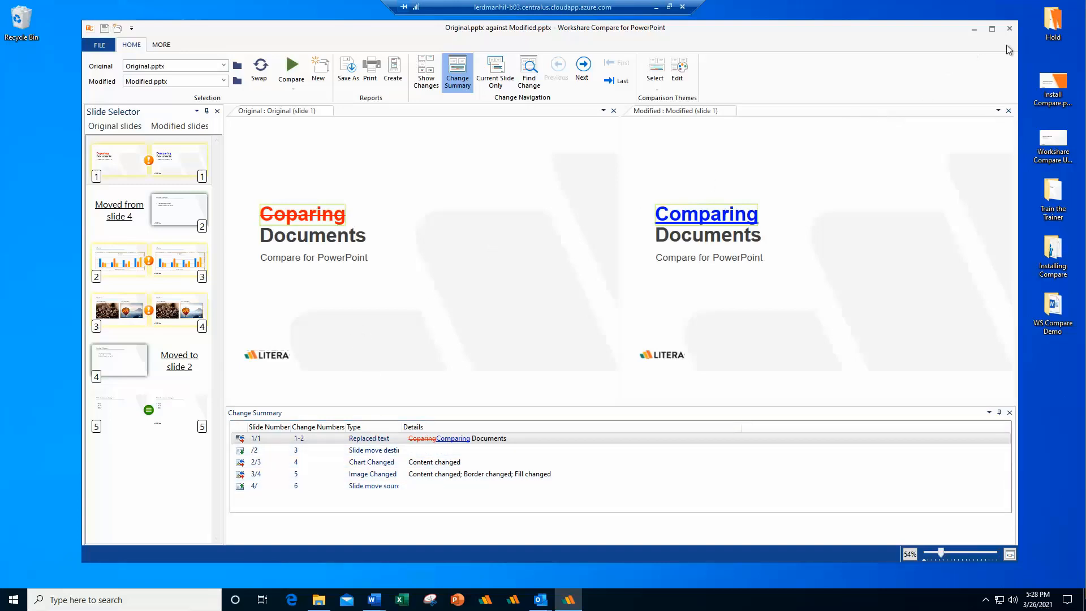
Close the PowerPoint comparison without saving it and return to the WS Compare Demo folder
{"action": "left_click", "coordinate": [1009, 28]}
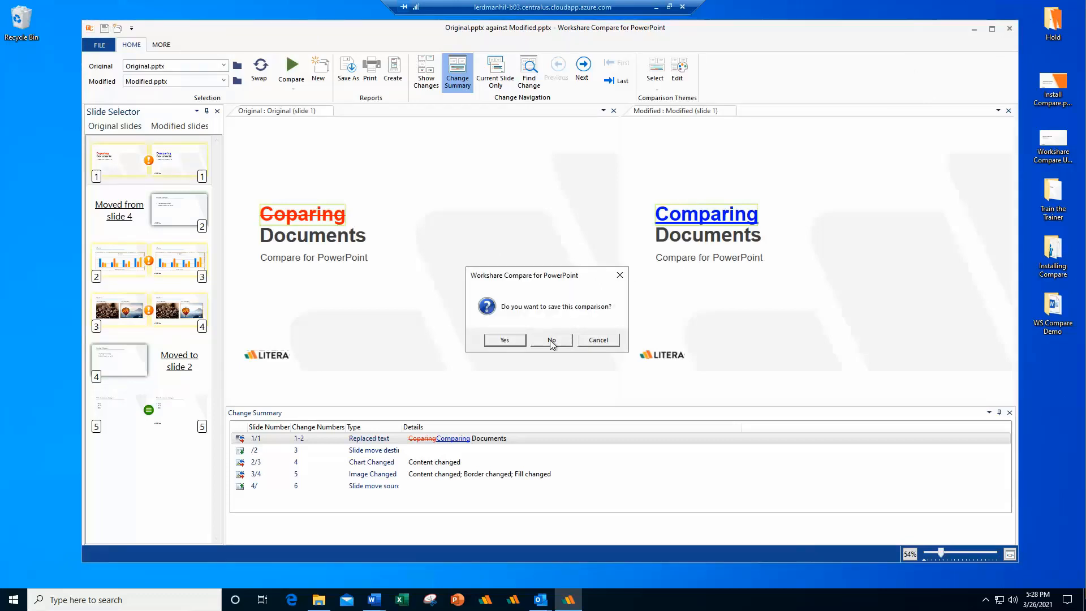
{"action": "left_click", "coordinate": [551, 342]}
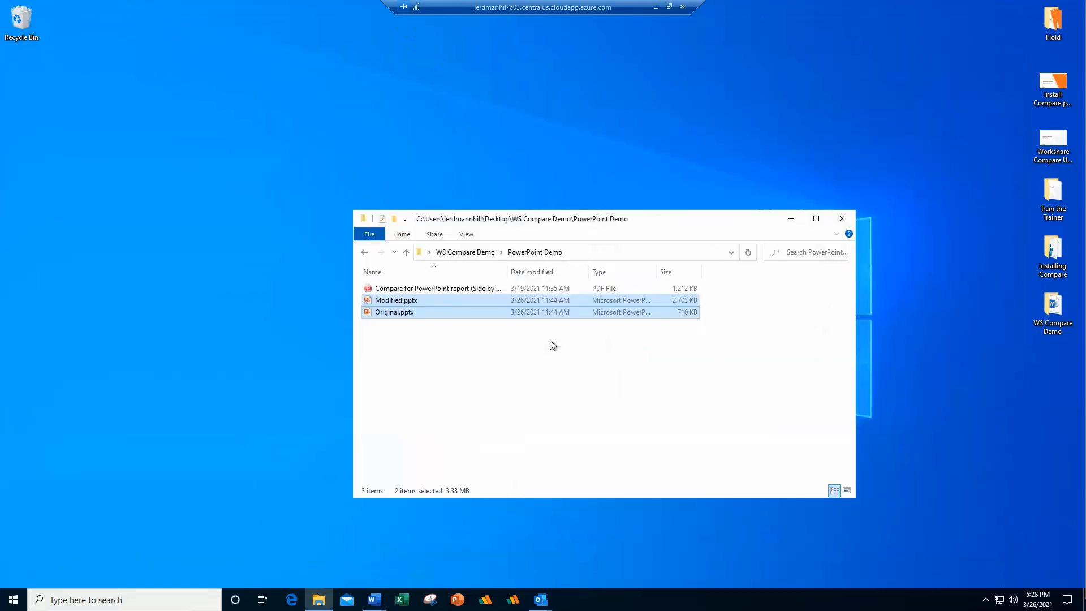
{"action": "left_click", "coordinate": [474, 253]}
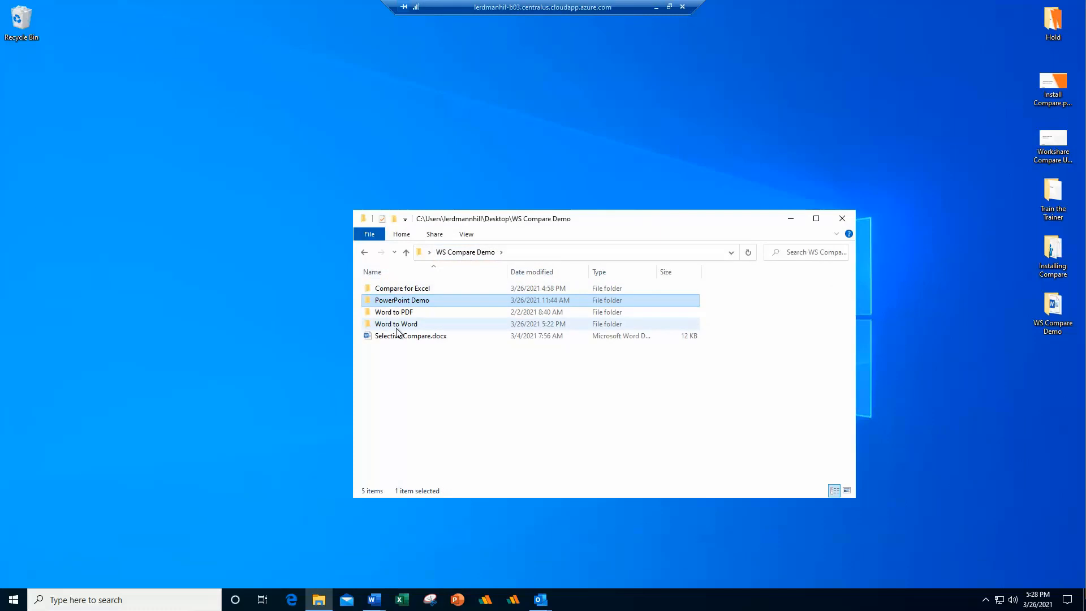
Search Windows for "compare" and launch Workshare Compare for Excel
{"action": "left_click", "coordinate": [13, 600]}
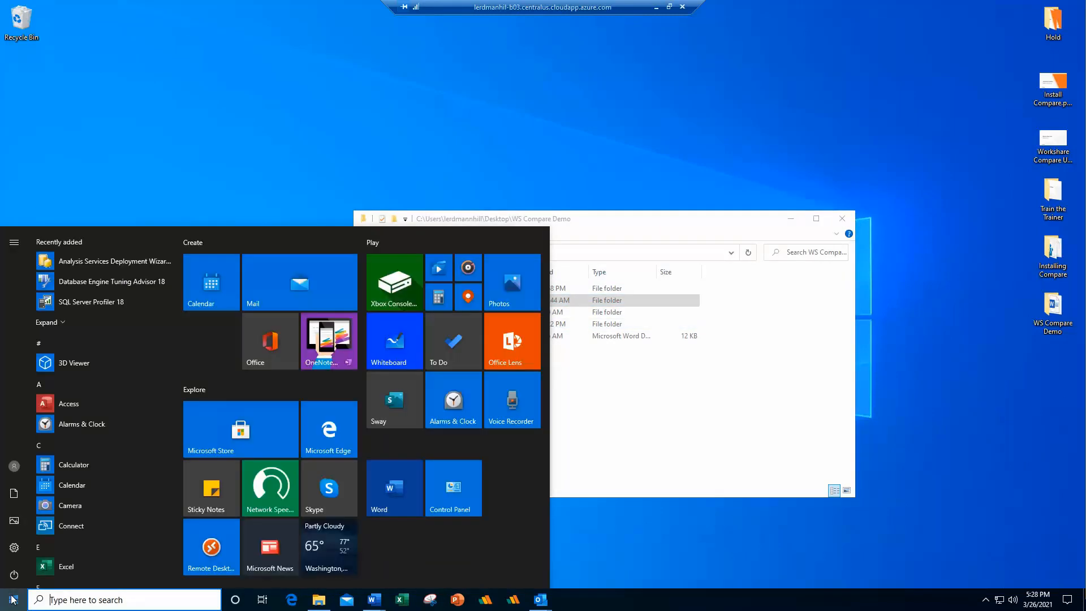
{"action": "type", "text": "compare"}
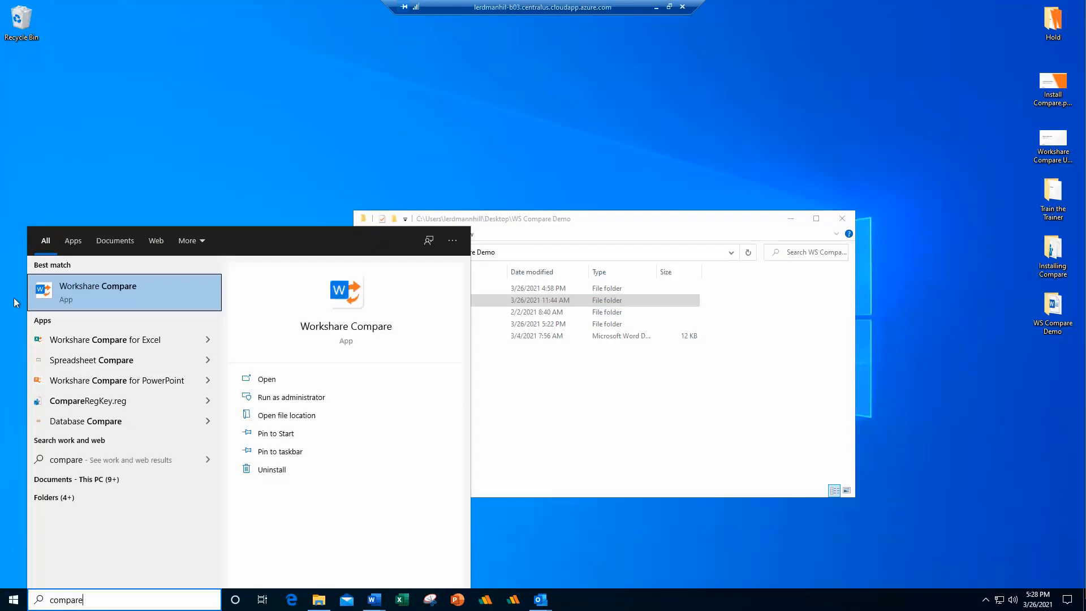
{"action": "left_click", "coordinate": [80, 339]}
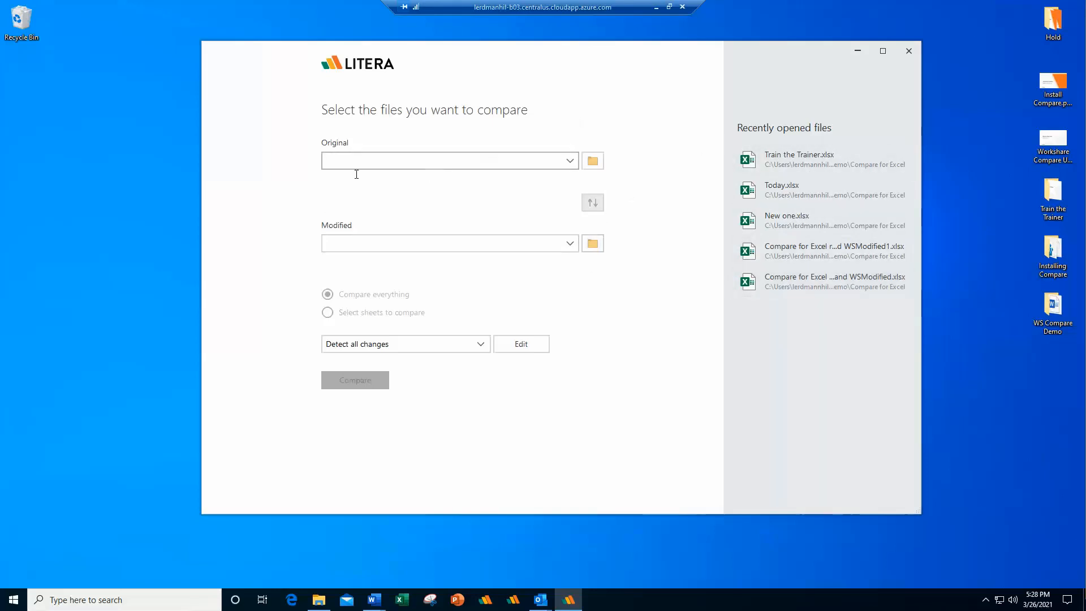
Choose WSOriginal.xlsx as the original and WSModified.xlsx as the modified workbook from the Compare for Excel folder in WS Compare Demo
{"action": "left_click", "coordinate": [591, 164]}
{"action": "left_click", "coordinate": [308, 70]}
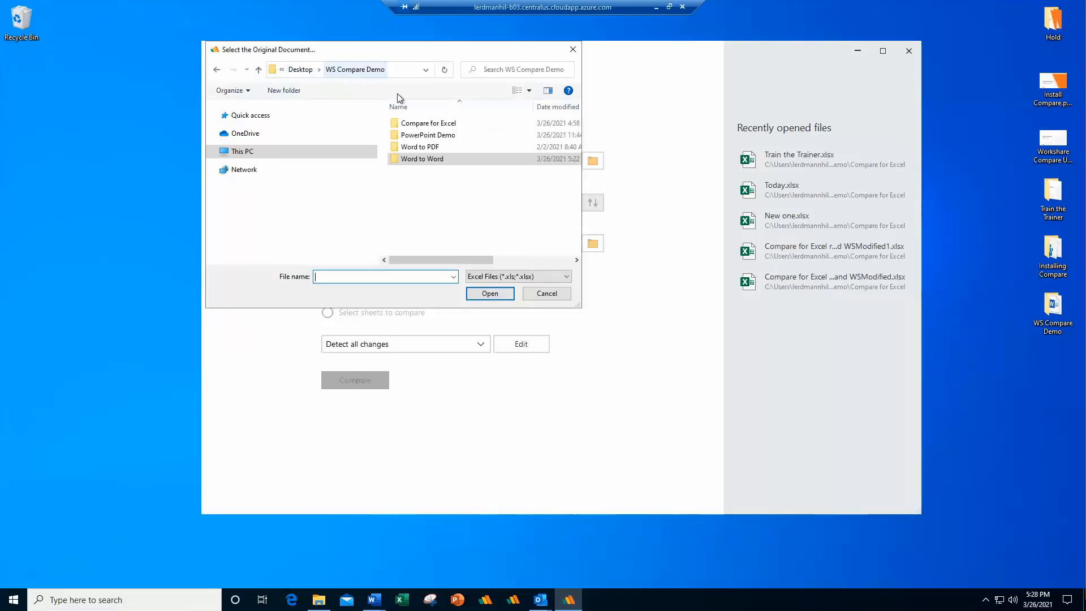
{"action": "double_click", "coordinate": [435, 124]}
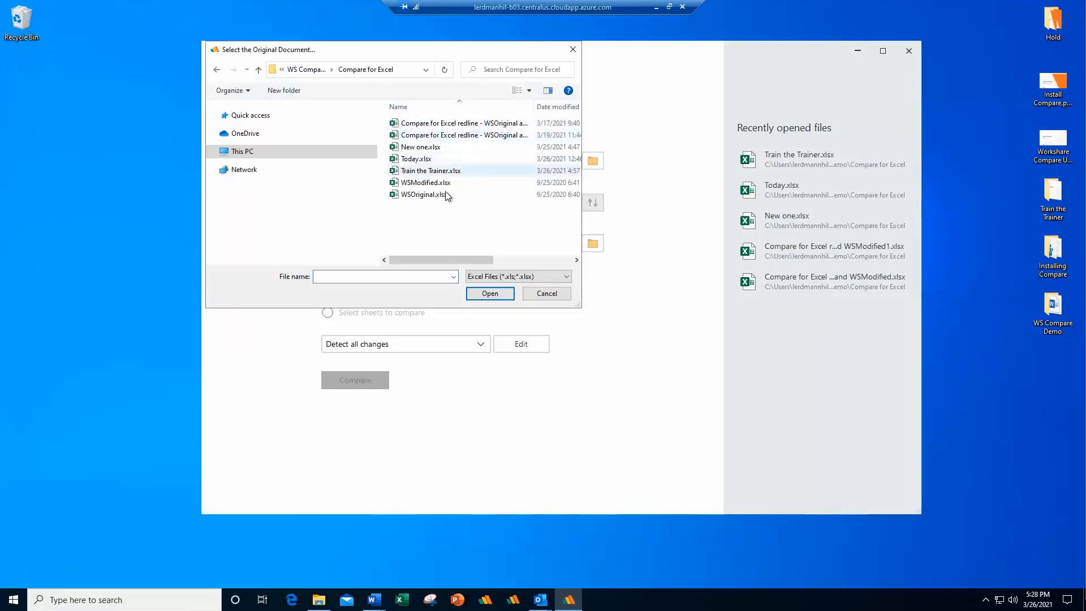
{"action": "double_click", "coordinate": [428, 195]}
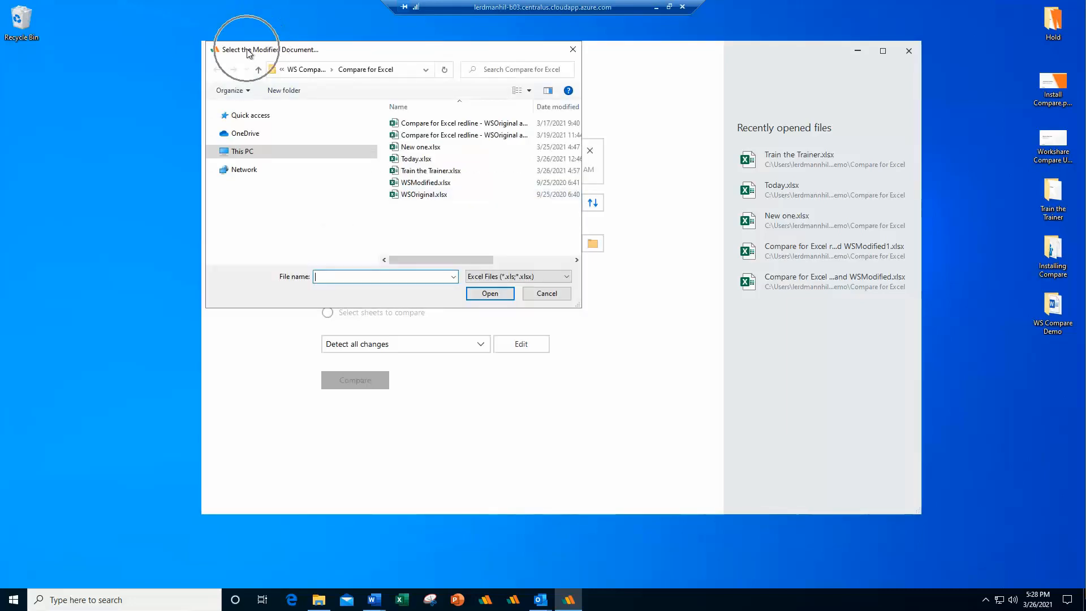
{"action": "left_click", "coordinate": [422, 183]}
{"action": "double_click", "coordinate": [420, 183]}
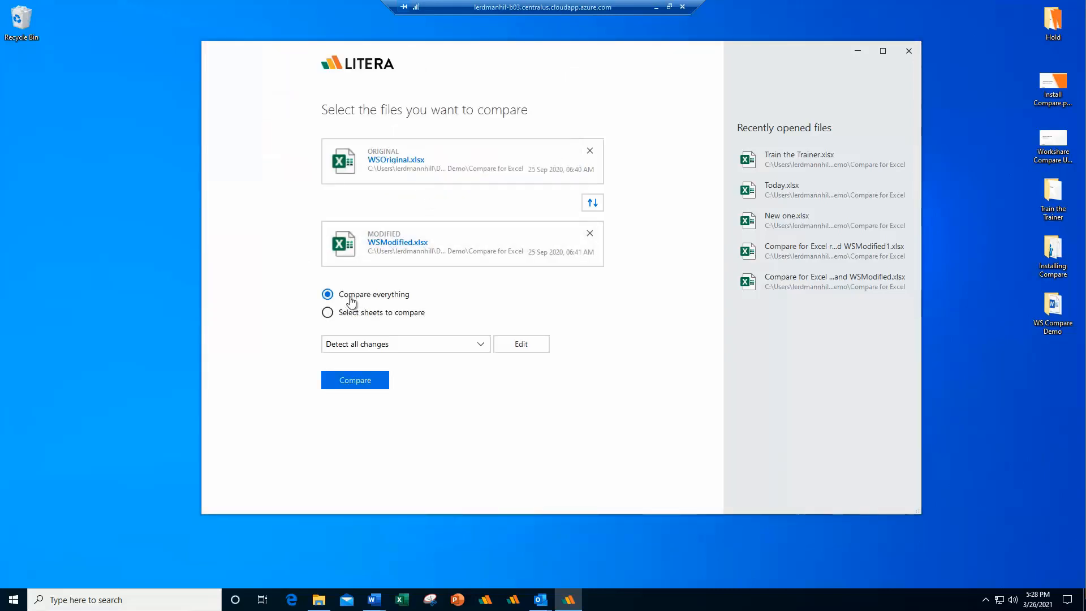
Limit the comparison to selected sheets, choosing Summary for both the original and the modified workbook
{"action": "left_click", "coordinate": [328, 316]}
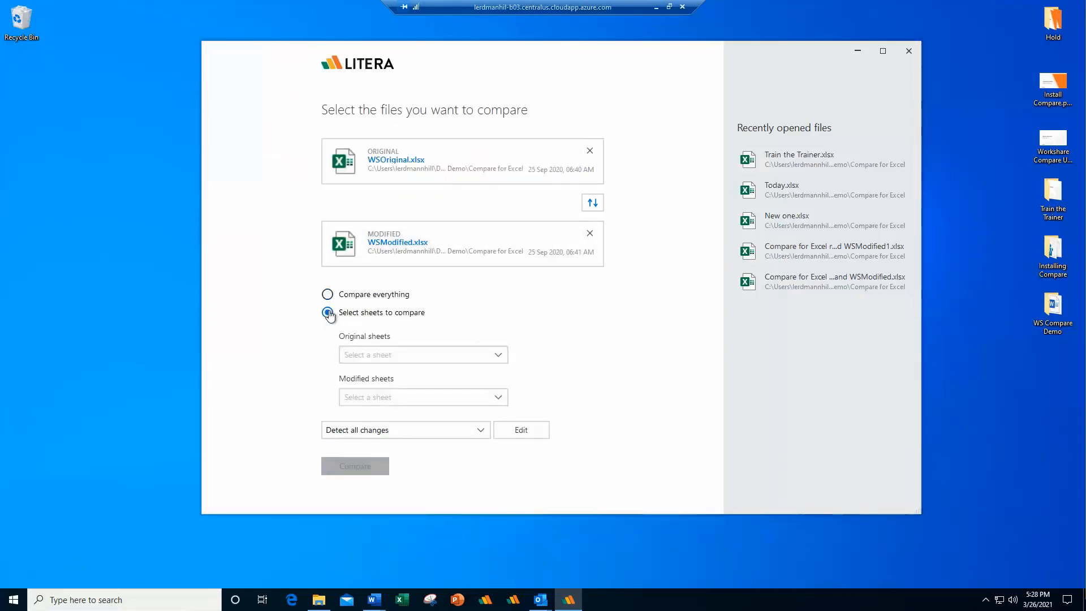
{"action": "left_click", "coordinate": [500, 363]}
{"action": "left_click", "coordinate": [361, 375]}
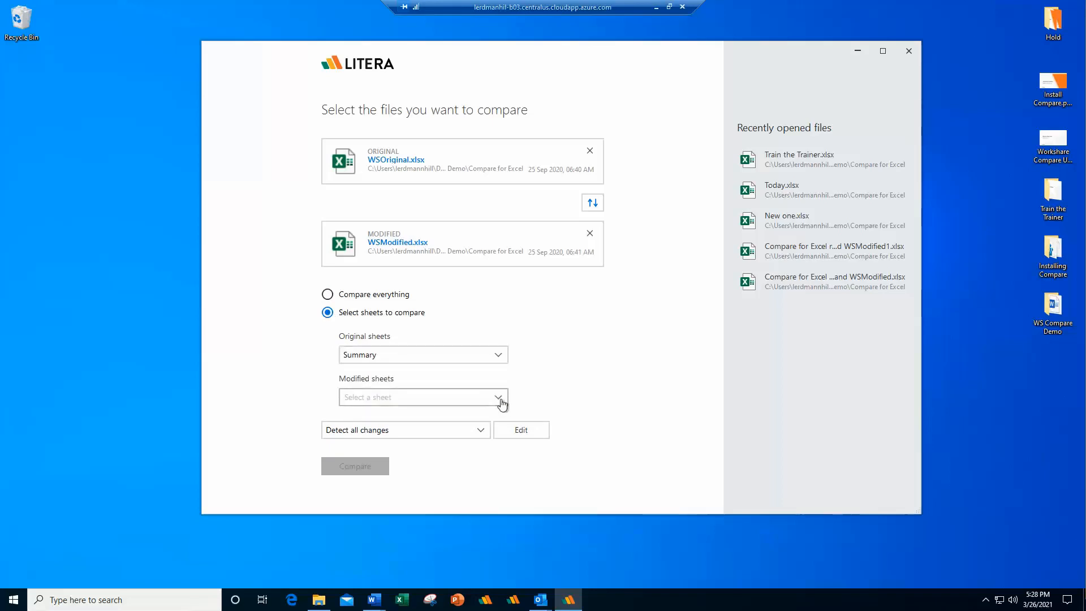
{"action": "left_click", "coordinate": [500, 399]}
{"action": "left_click", "coordinate": [371, 417]}
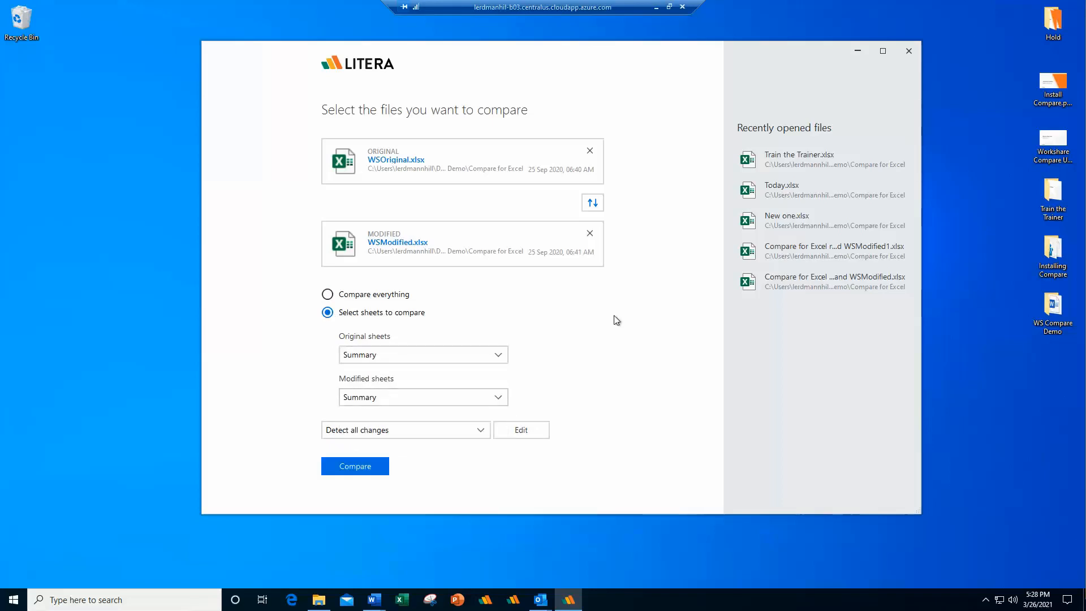
Choose Detect all changes as the detection option and run the comparison
{"action": "left_click", "coordinate": [371, 435]}
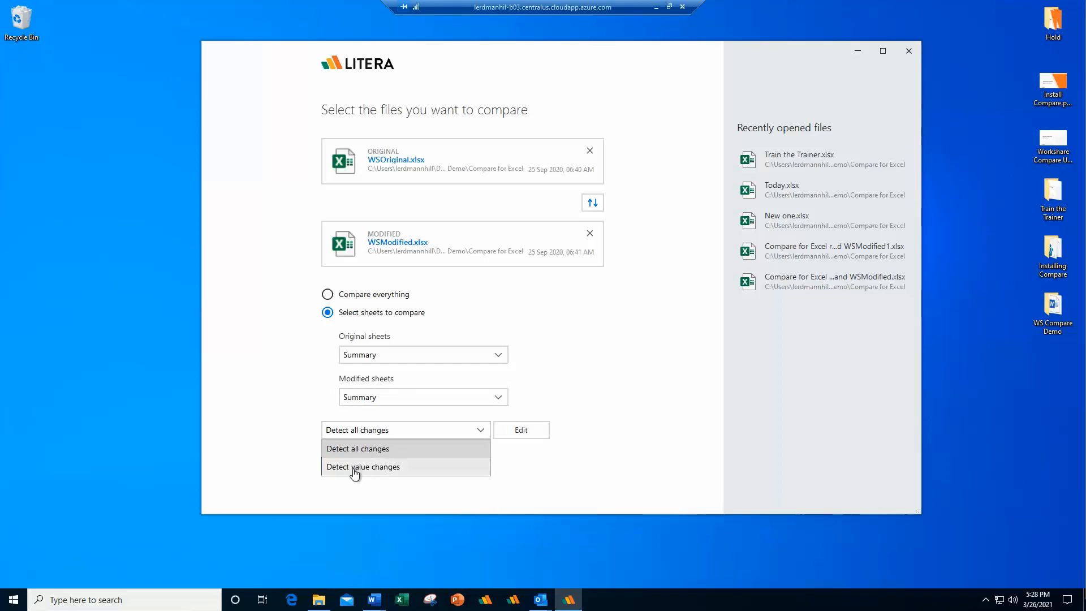
{"action": "left_click", "coordinate": [355, 449]}
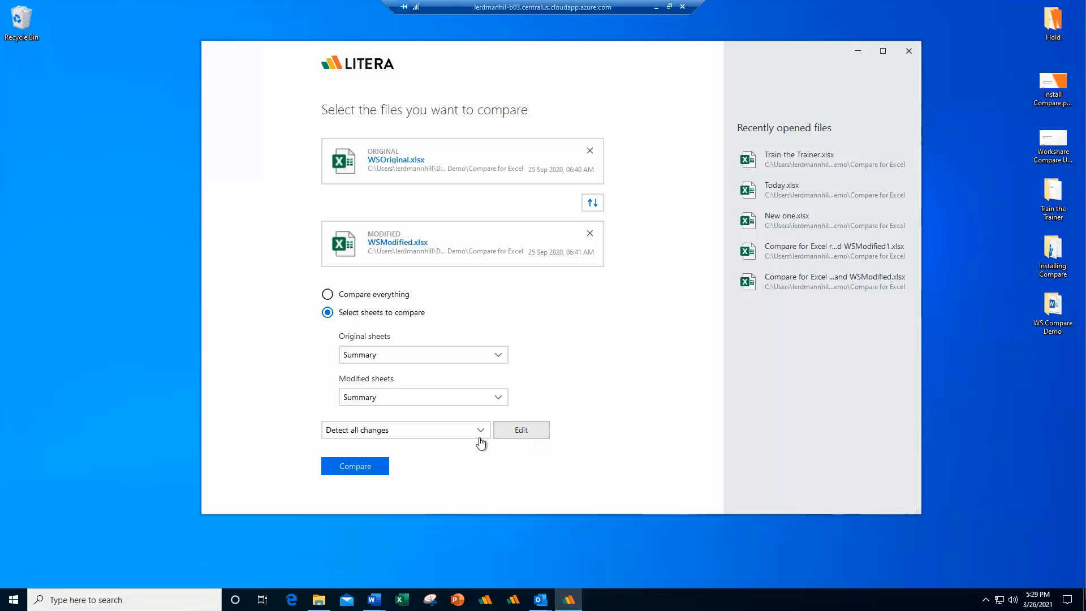
{"action": "left_click", "coordinate": [353, 468]}
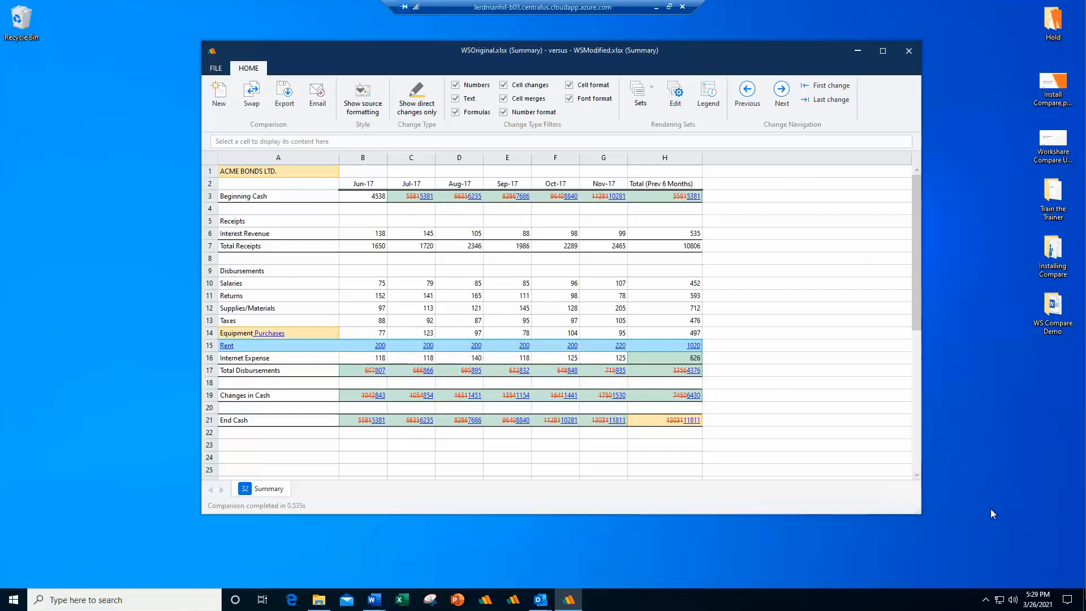
Enlarge the comparison window and check the legend for the meaning of the change colours
{"action": "left_click_drag", "start_coordinate": [920, 513], "coordinate": [1060, 534]}
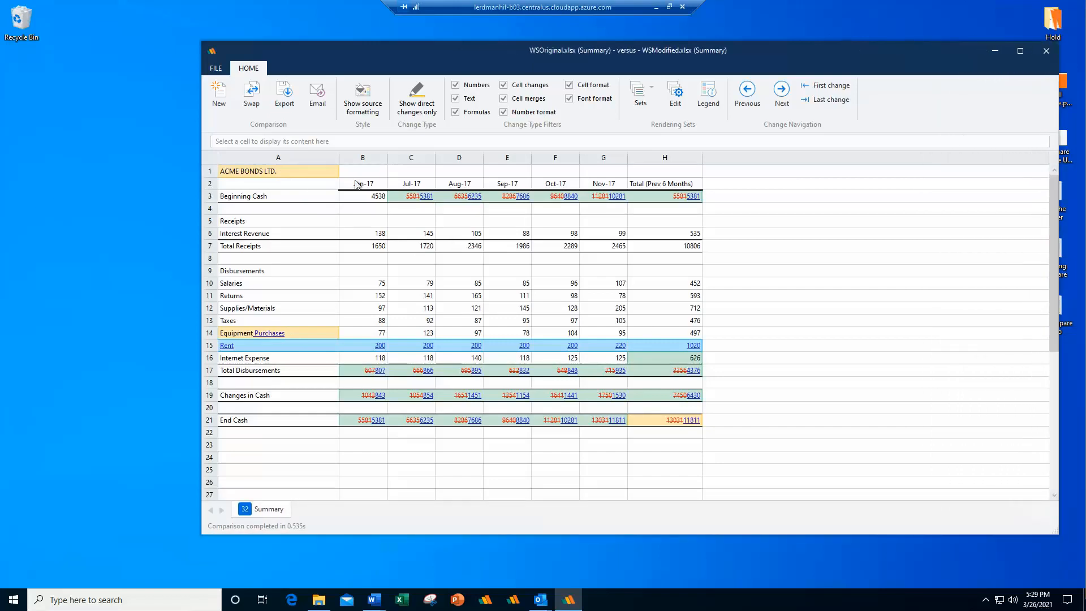
{"action": "left_click", "coordinate": [709, 97]}
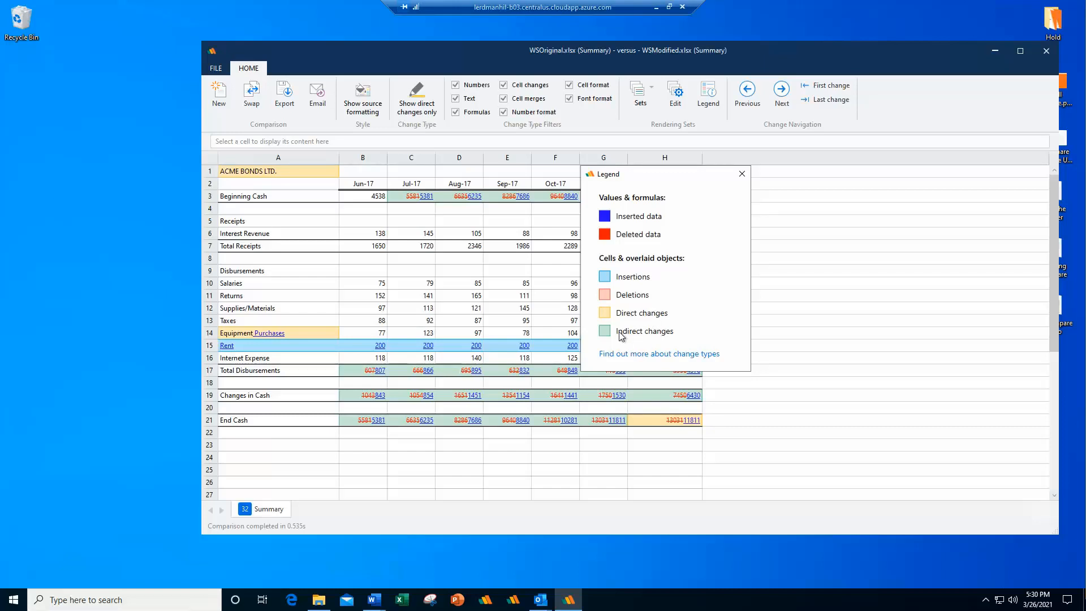
{"action": "left_click", "coordinate": [741, 175]}
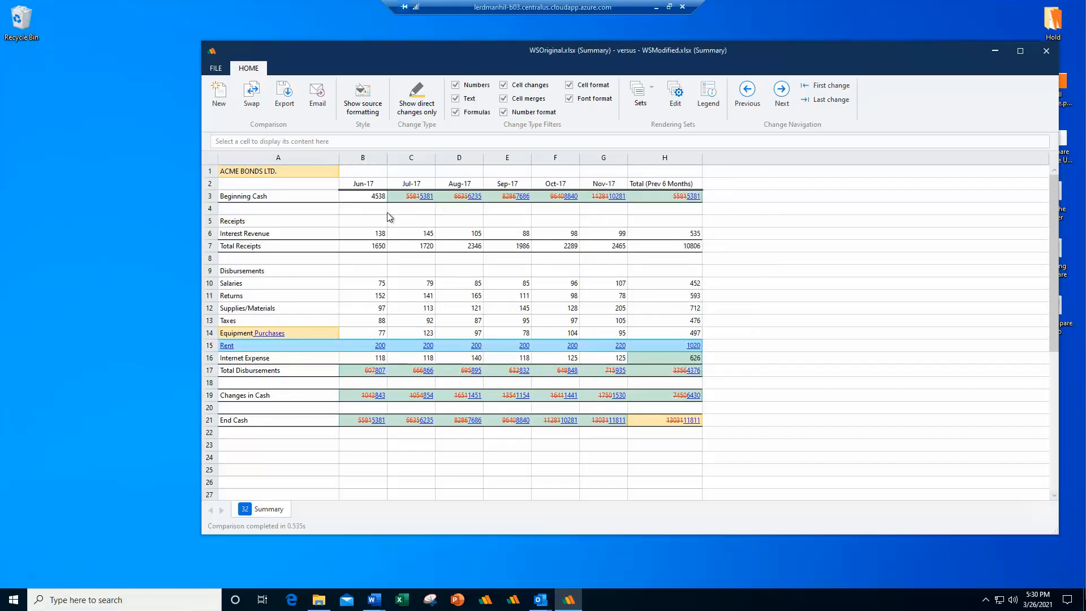
Examine the change details of cells A1, A14, H21, B17 and C17 in the Summary sheet comparison
{"action": "left_click", "coordinate": [288, 171]}
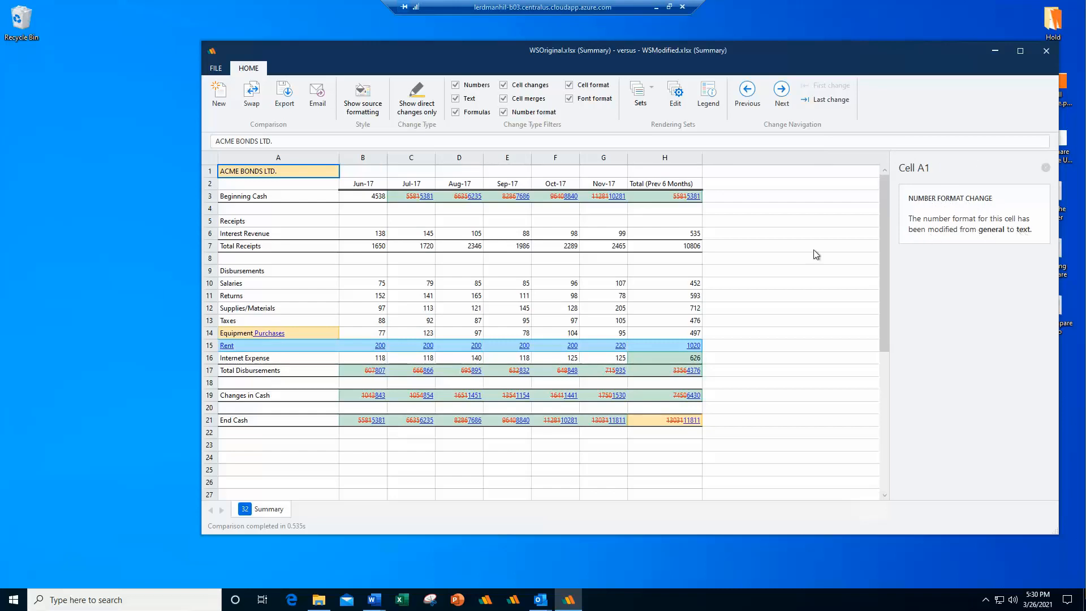
{"action": "left_click", "coordinate": [308, 335]}
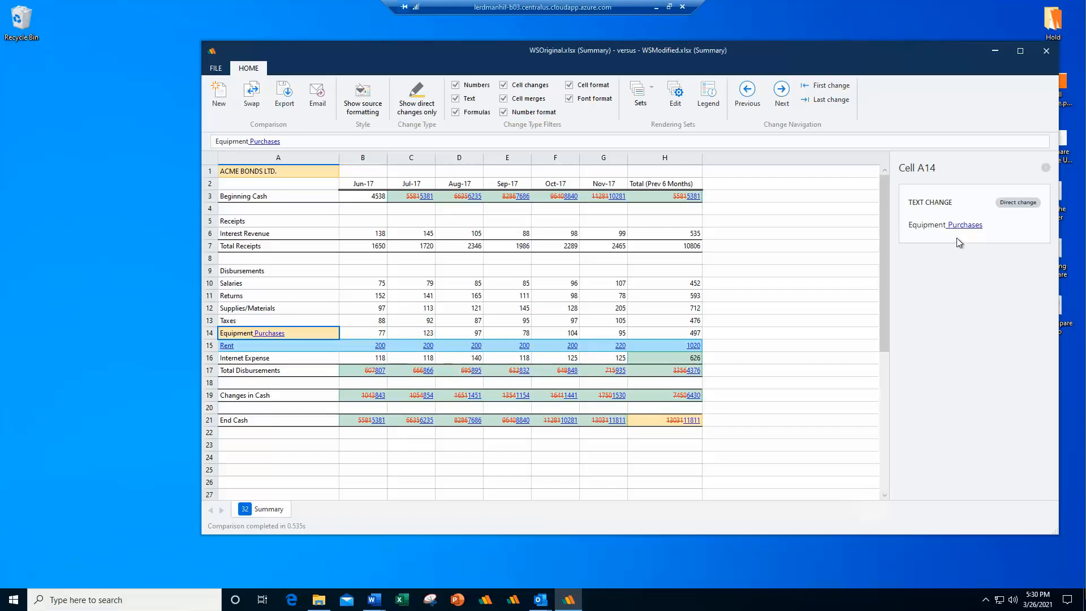
{"action": "left_click", "coordinate": [646, 421]}
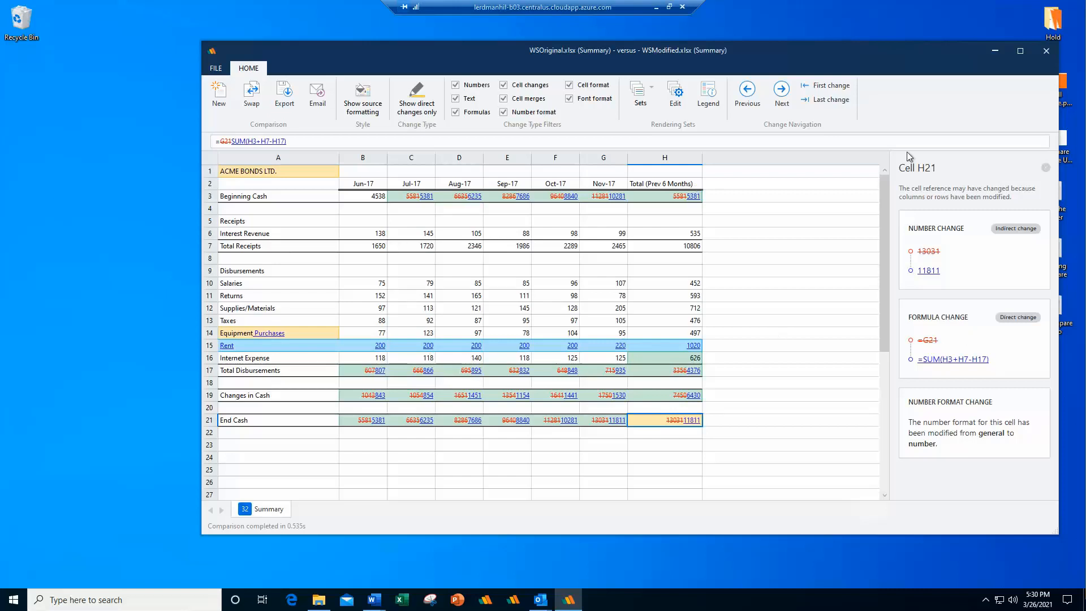
{"action": "left_click", "coordinate": [353, 375]}
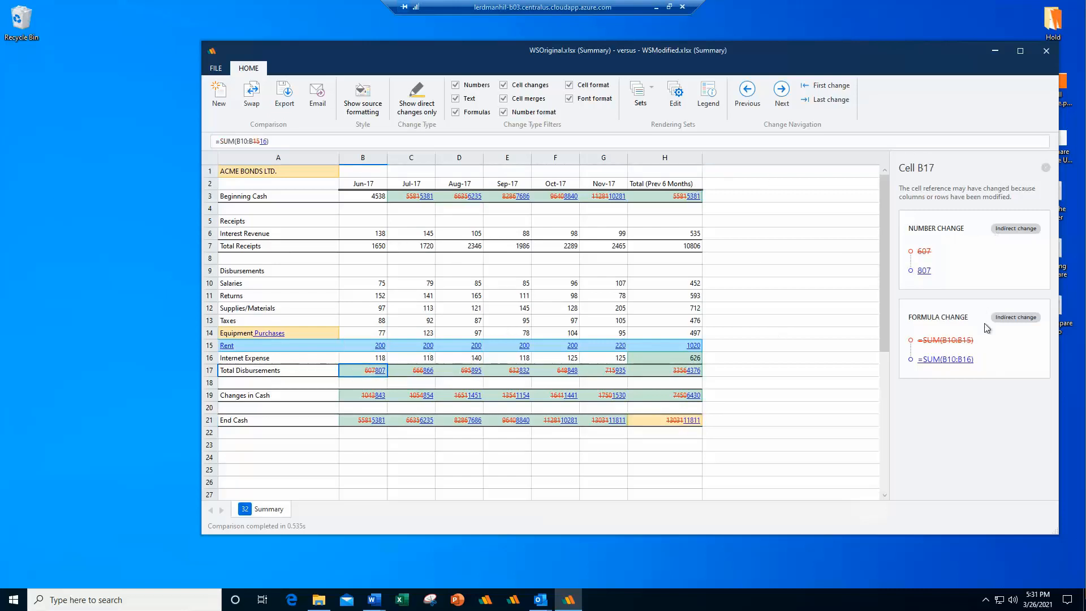
{"action": "left_click", "coordinate": [400, 375]}
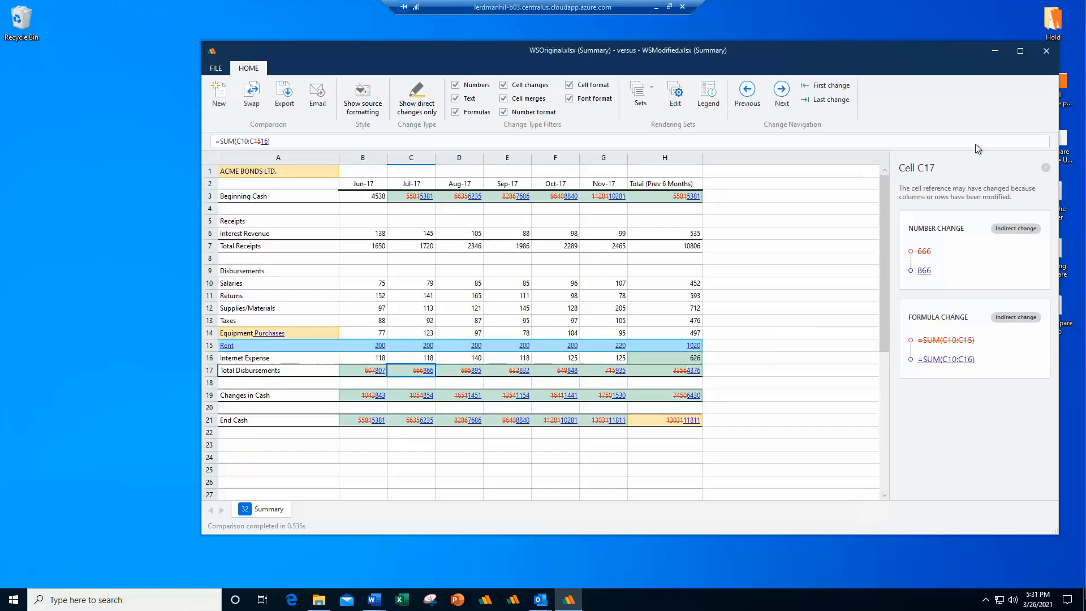
Maximize the comparison window, swap the original and modified workbooks, and swap them back
{"action": "left_click", "coordinate": [1021, 54]}
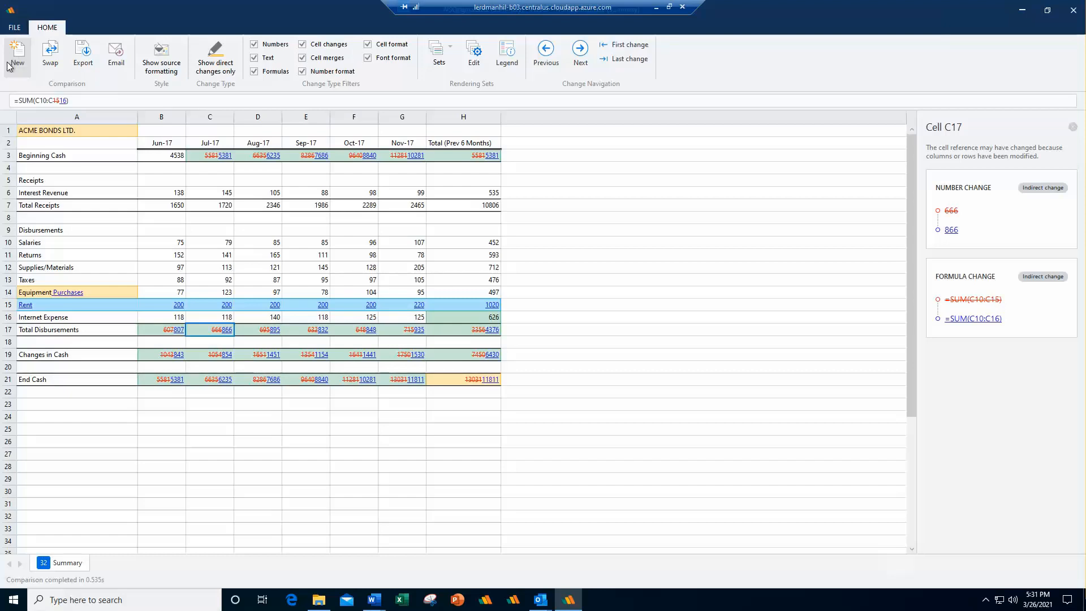
{"action": "left_click", "coordinate": [54, 55]}
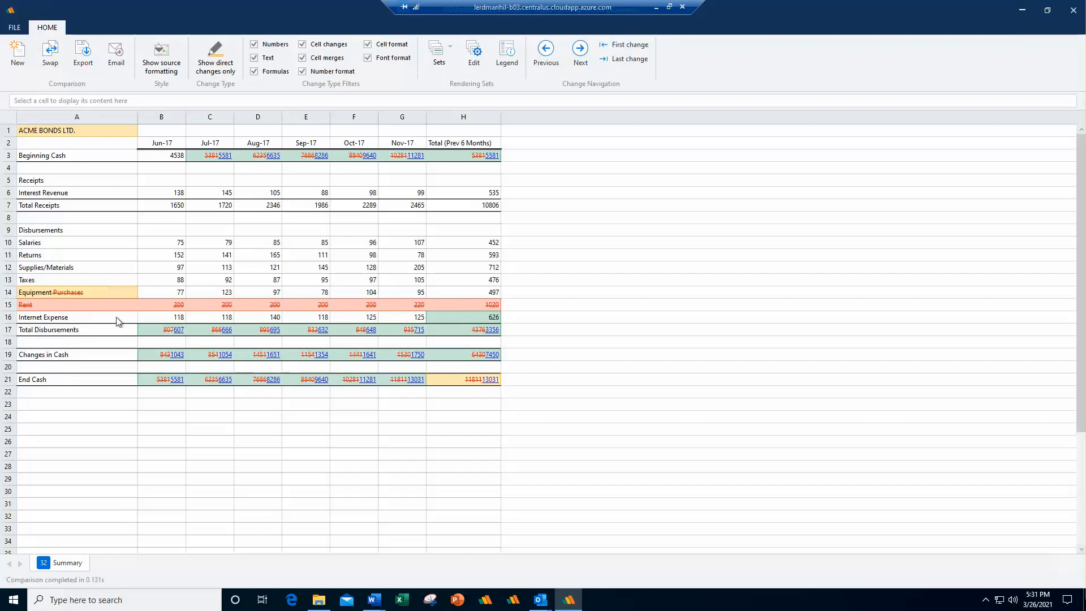
{"action": "left_click", "coordinate": [48, 64]}
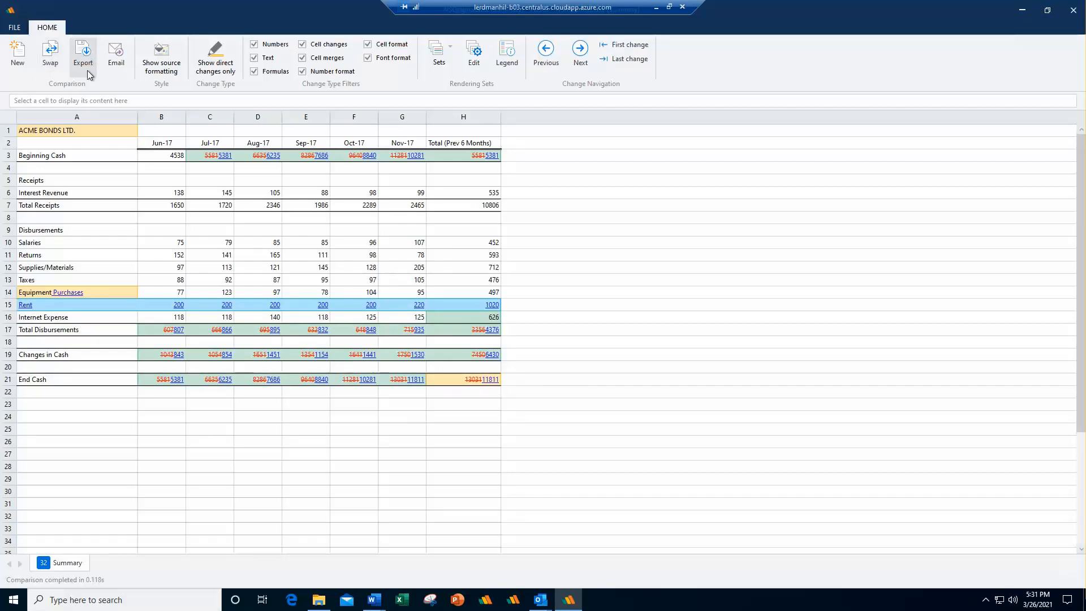
Examine the email options for the original, modified and redline files and their names, and leave without creating an email
{"action": "left_click", "coordinate": [115, 56]}
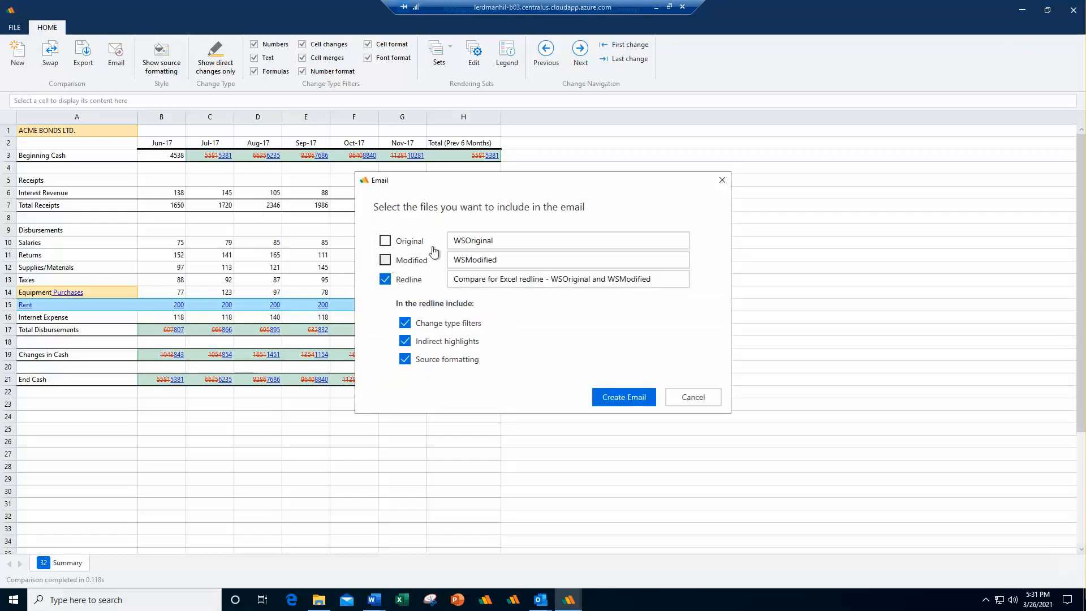
{"action": "double_click", "coordinate": [486, 241]}
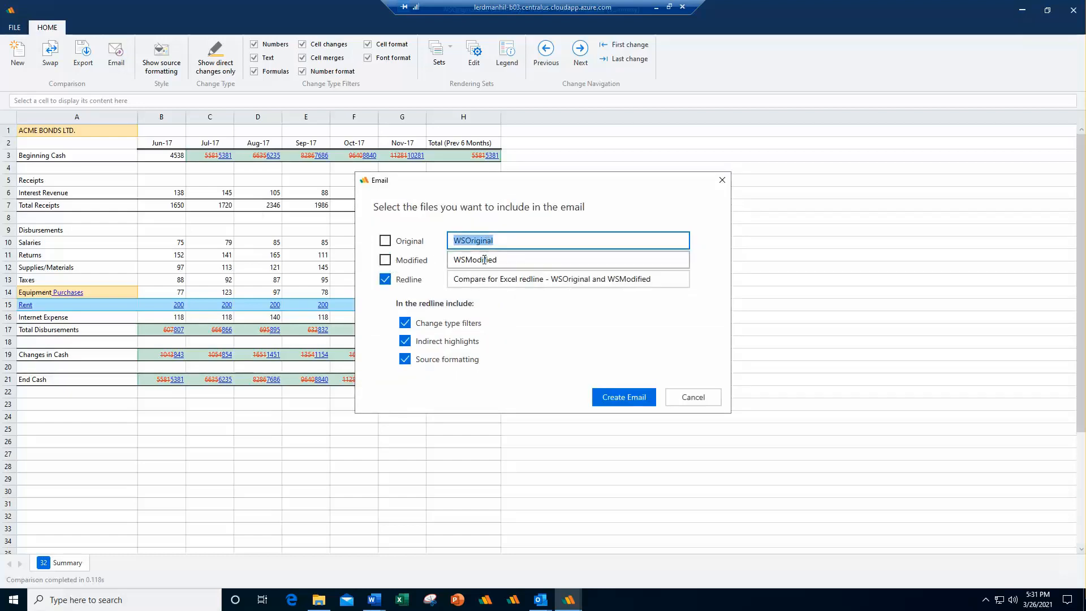
{"action": "double_click", "coordinate": [487, 260]}
{"action": "left_click", "coordinate": [489, 280]}
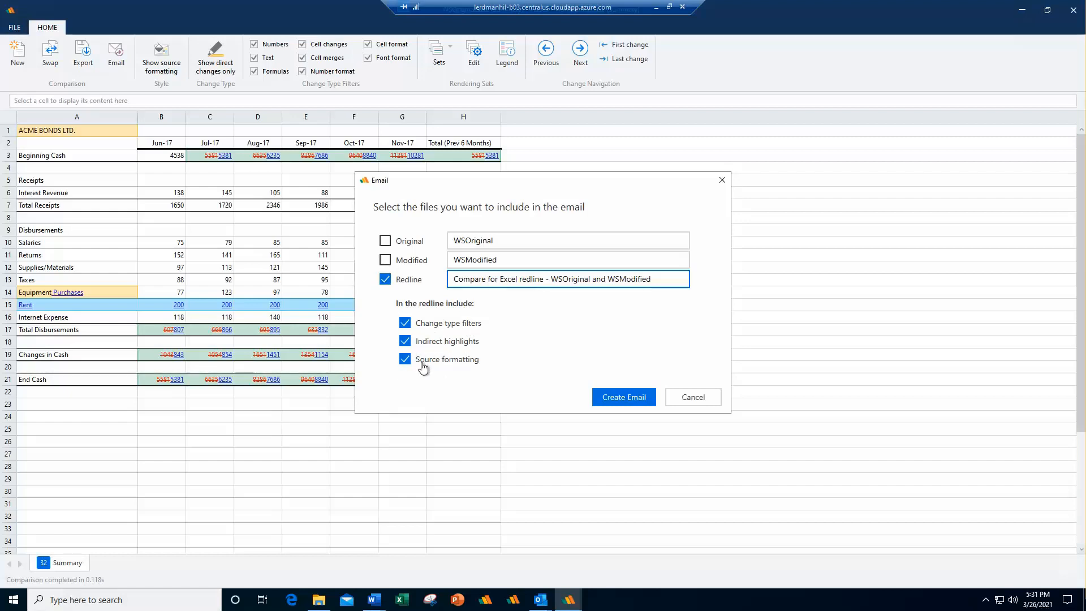
{"action": "left_click", "coordinate": [693, 404]}
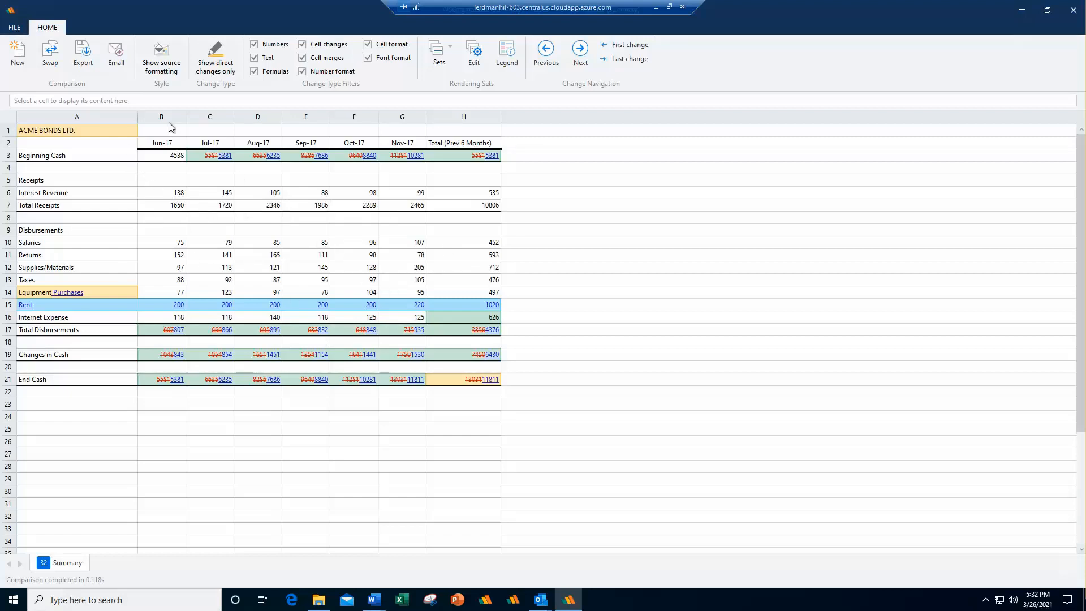
Preview the comparison with source formatting and with direct changes only, turning each view off again
{"action": "left_click", "coordinate": [159, 58]}
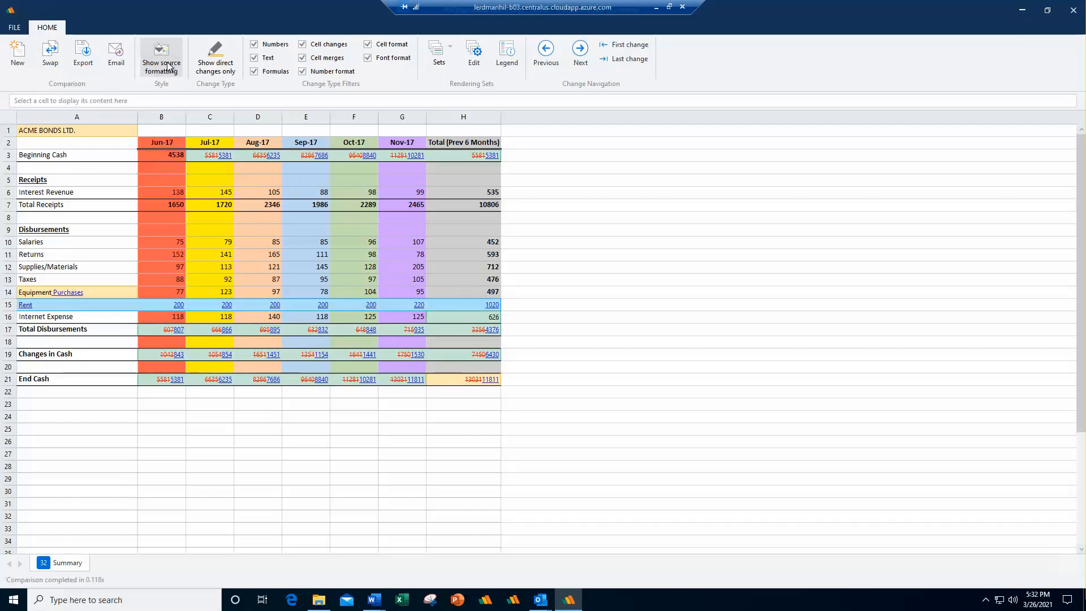
{"action": "left_click", "coordinate": [167, 66]}
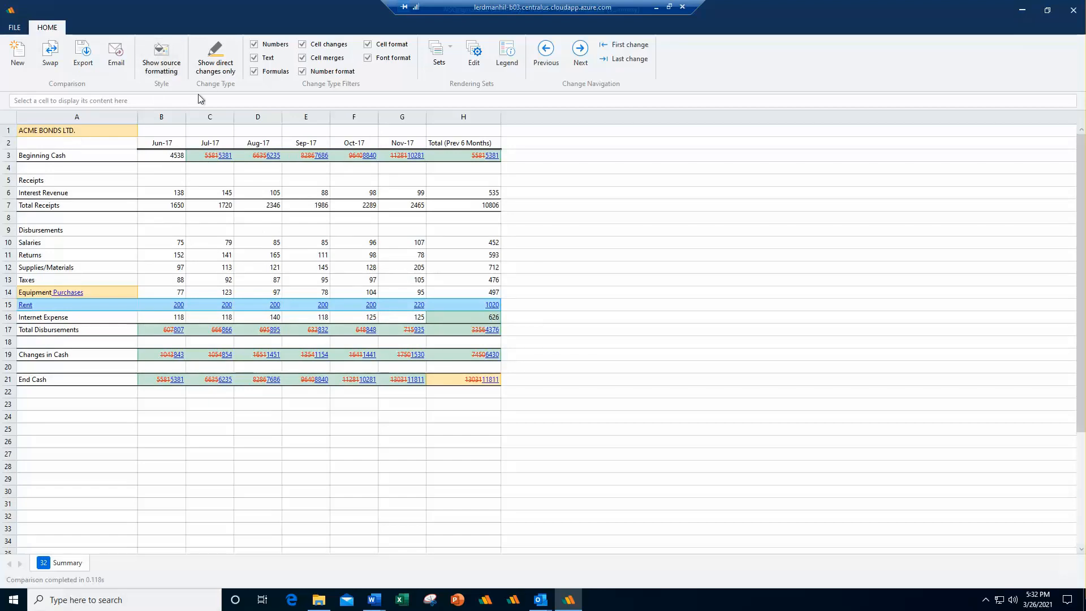
{"action": "left_click", "coordinate": [218, 74]}
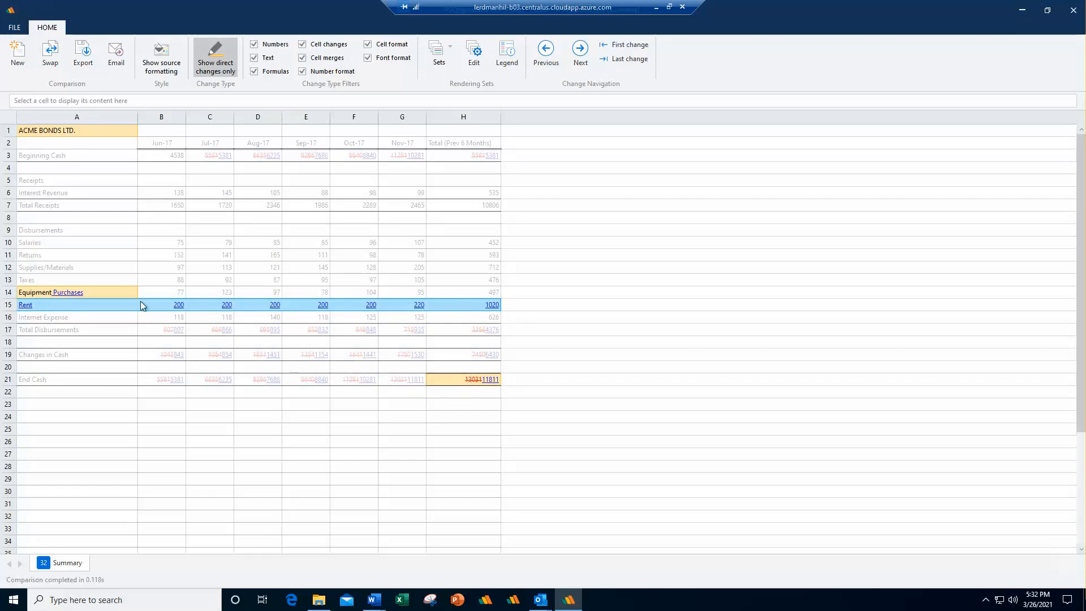
{"action": "left_click", "coordinate": [211, 63]}
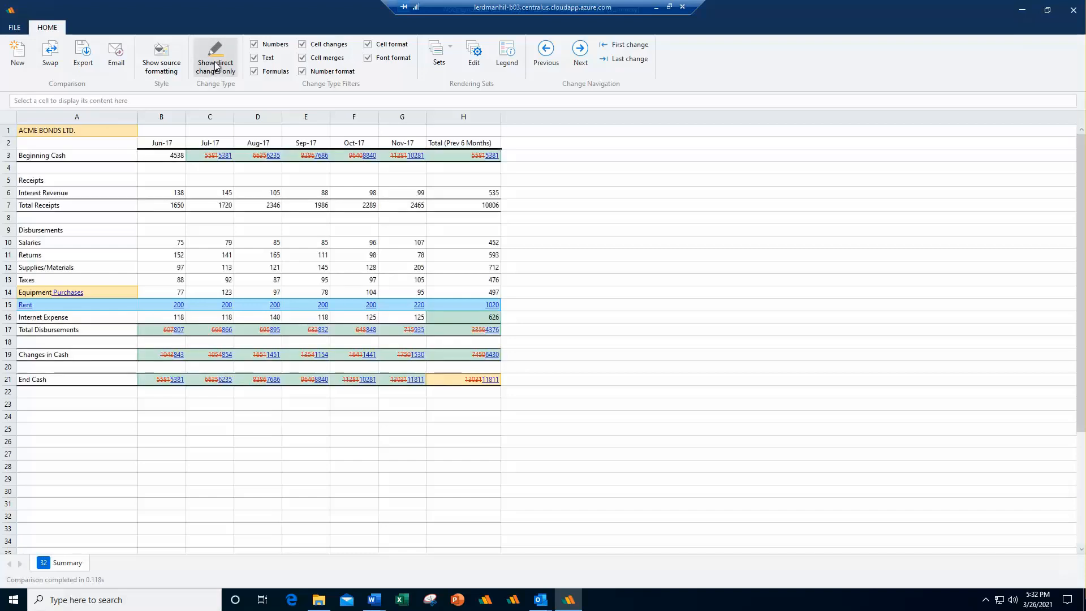
Filter out text changes and restore them, and recheck the legend of change colours
{"action": "left_click", "coordinate": [254, 58]}
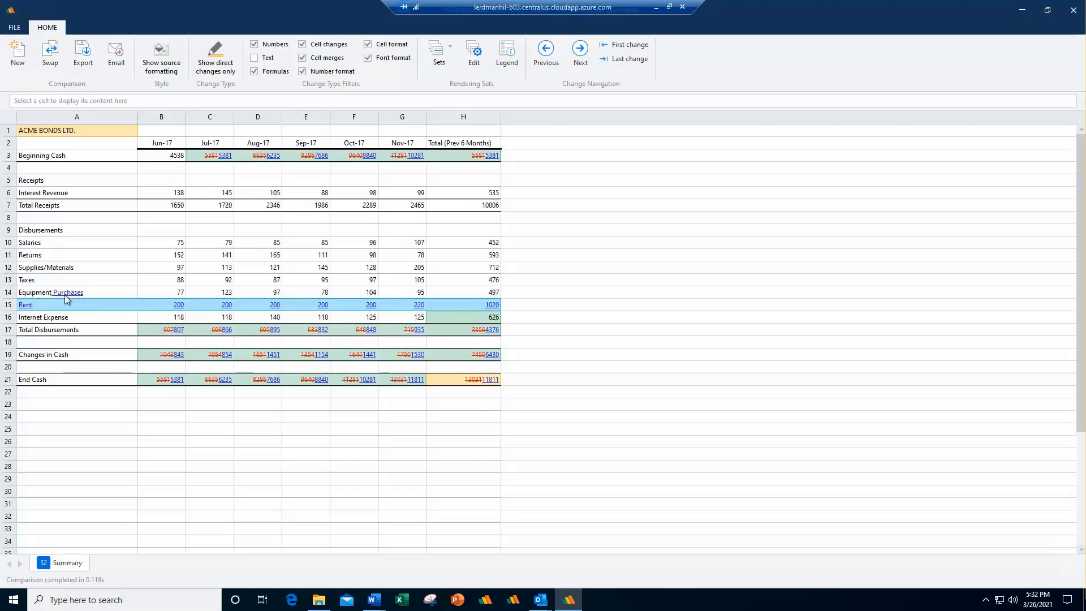
{"action": "left_click", "coordinate": [256, 58]}
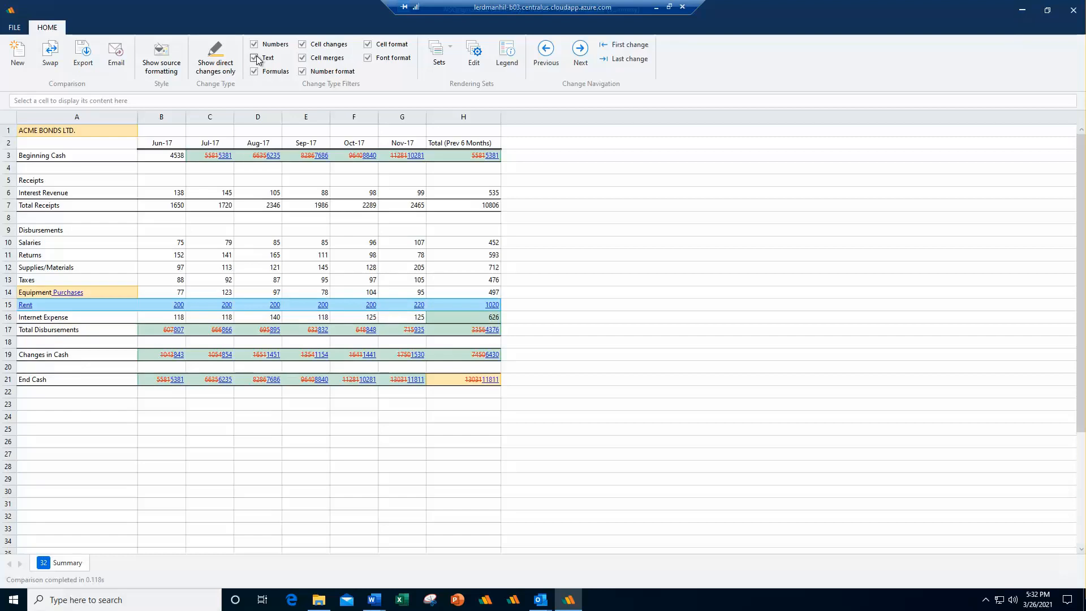
{"action": "left_click", "coordinate": [255, 58]}
{"action": "left_click", "coordinate": [255, 58]}
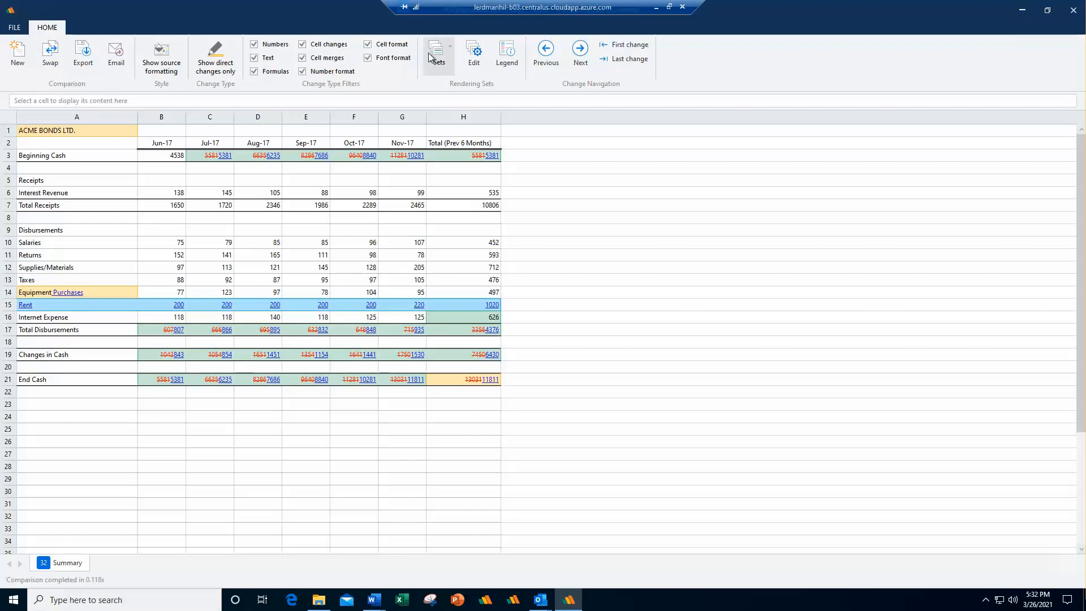
{"action": "left_click", "coordinate": [507, 56]}
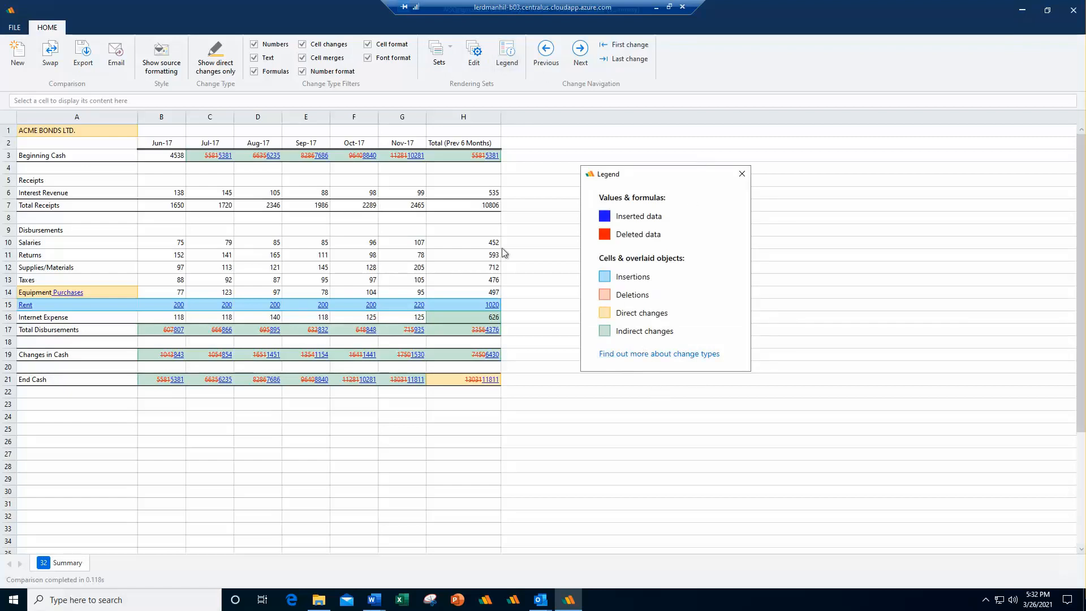
{"action": "left_click", "coordinate": [742, 174]}
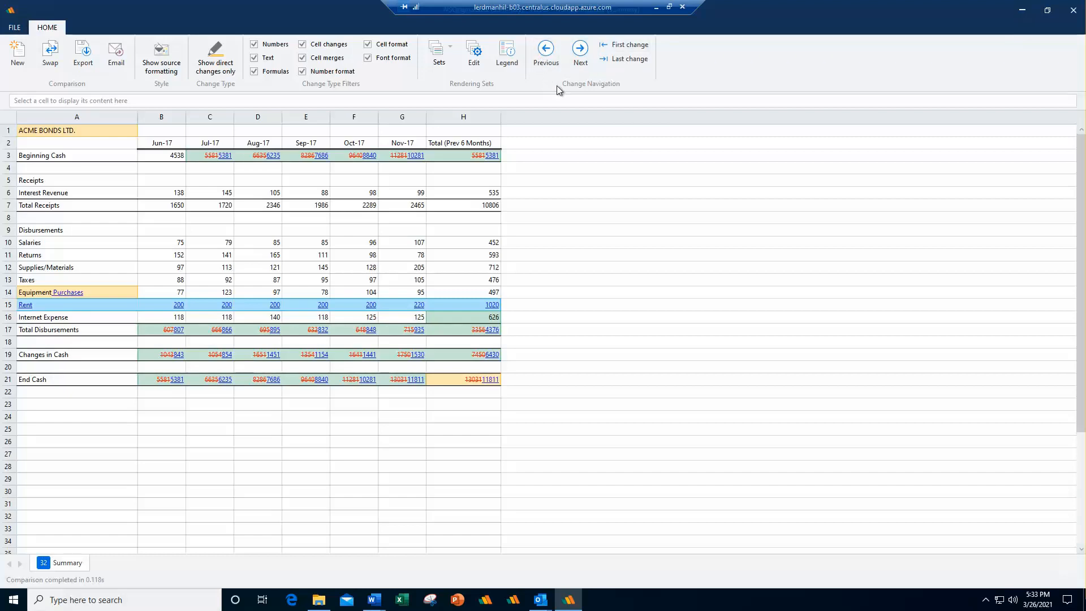
Export the entire workbook comparison to Excel without source formatting, saving it as "User Training"
{"action": "left_click", "coordinate": [83, 59]}
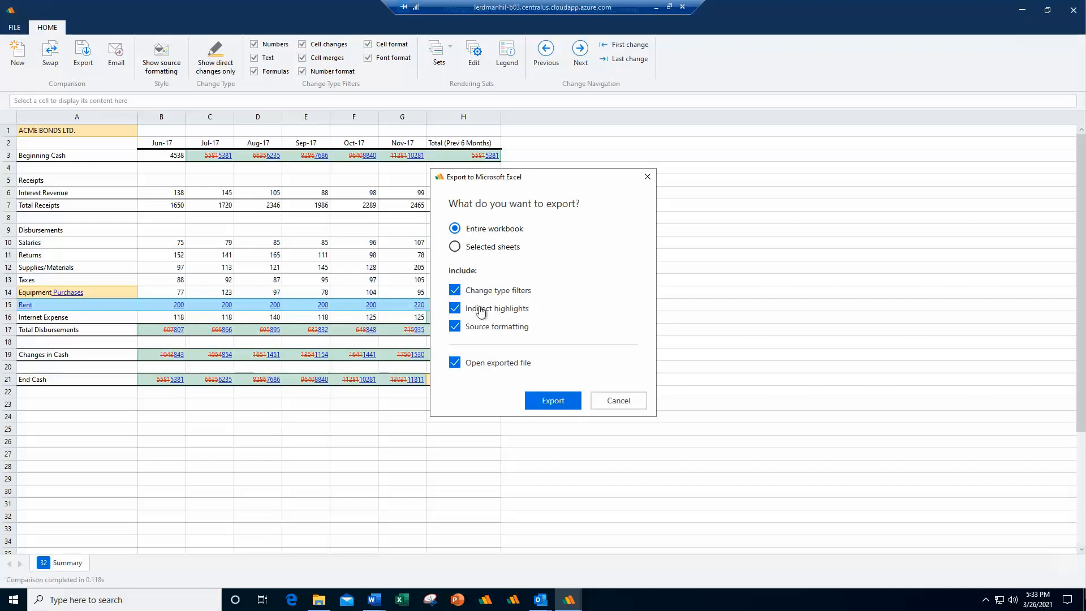
{"action": "left_click", "coordinate": [455, 328]}
{"action": "left_click", "coordinate": [542, 403]}
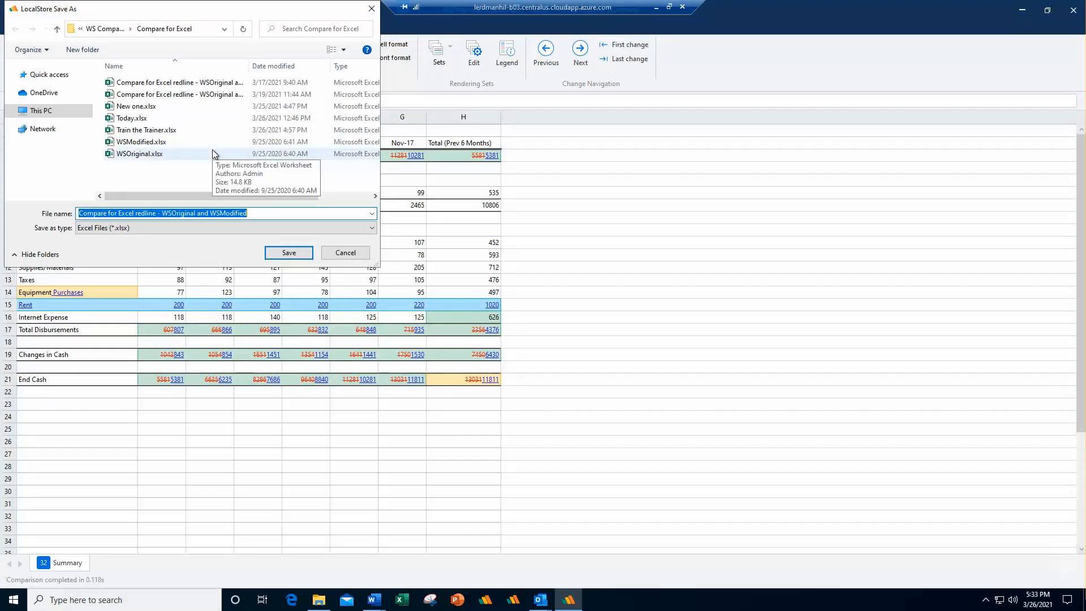
{"action": "type", "text": "User Training"}
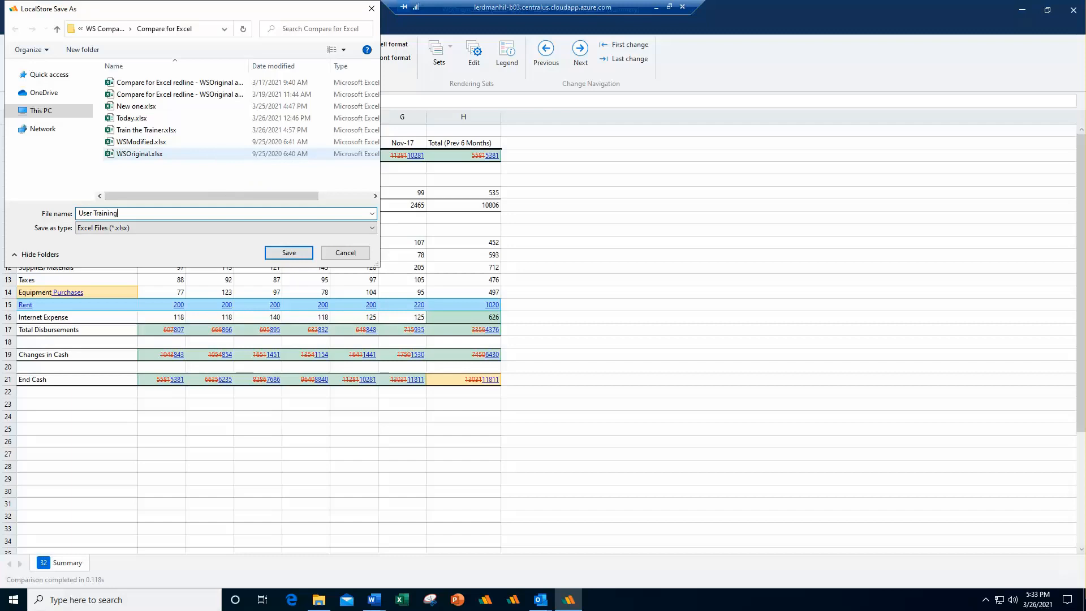
{"action": "key", "text": "Return"}
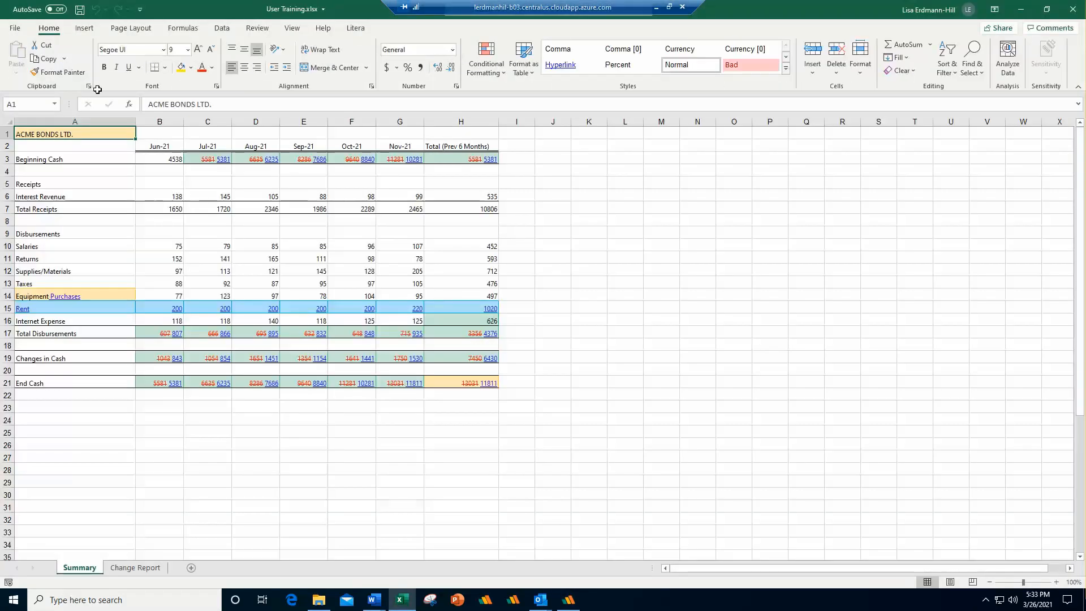
Examine the marked changes in the exported Summary sheet's Beginning Cash, Rent and Total Disbursements rows and the title cell
{"action": "left_click", "coordinate": [207, 161]}
{"action": "left_click", "coordinate": [244, 162]}
{"action": "left_click", "coordinate": [267, 312]}
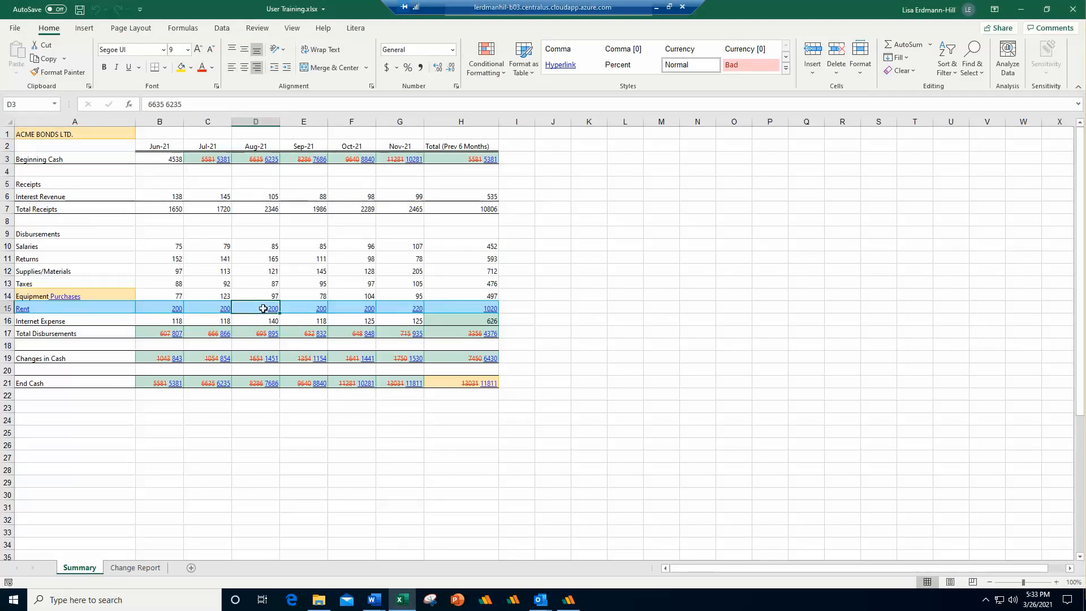
{"action": "left_click", "coordinate": [262, 332]}
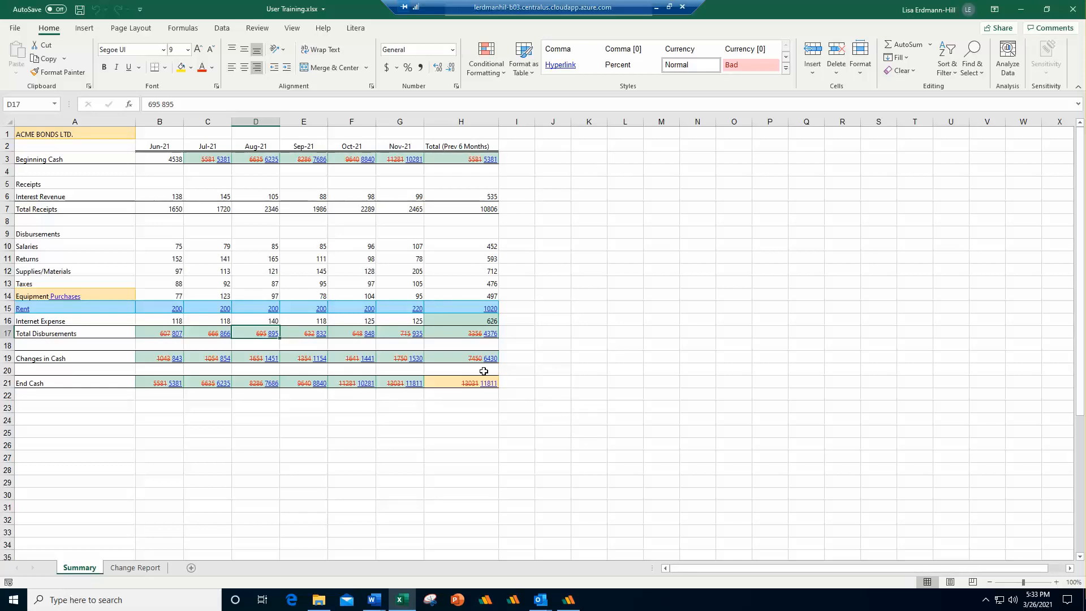
{"action": "left_click", "coordinate": [87, 134]}
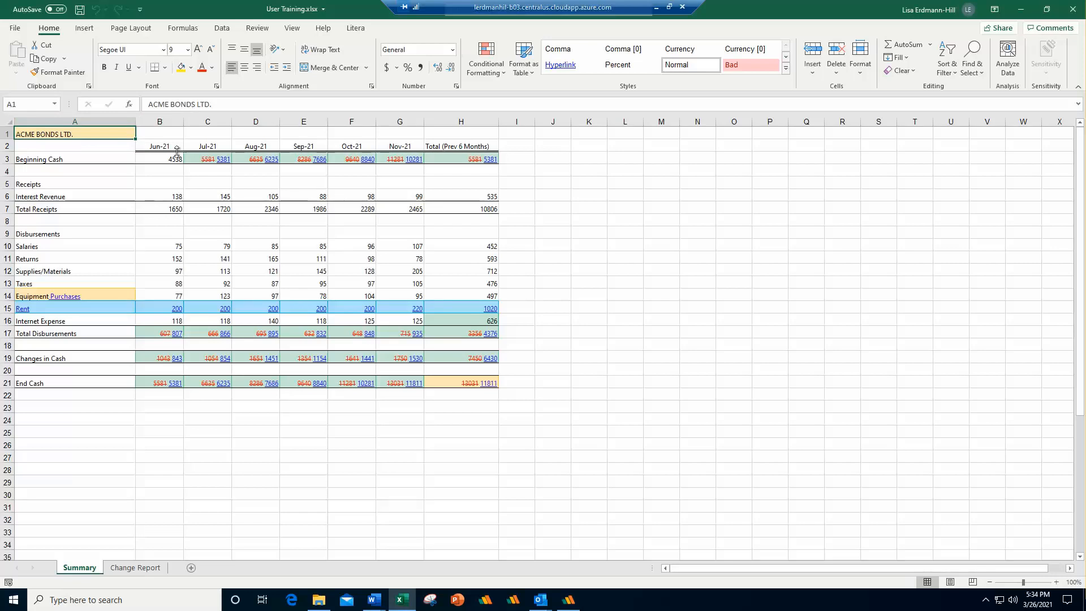
Follow the Change Report's link to cell A1, and check the report against the highlighted cells A1 and H21 in the Summary sheet
{"action": "left_click", "coordinate": [128, 568]}
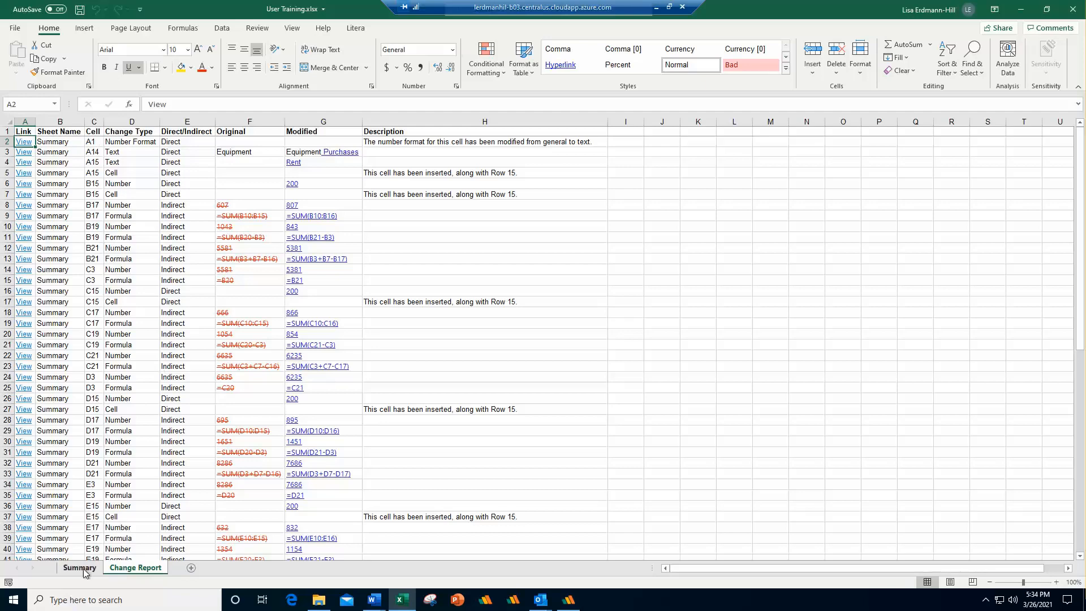
{"action": "left_click", "coordinate": [24, 141]}
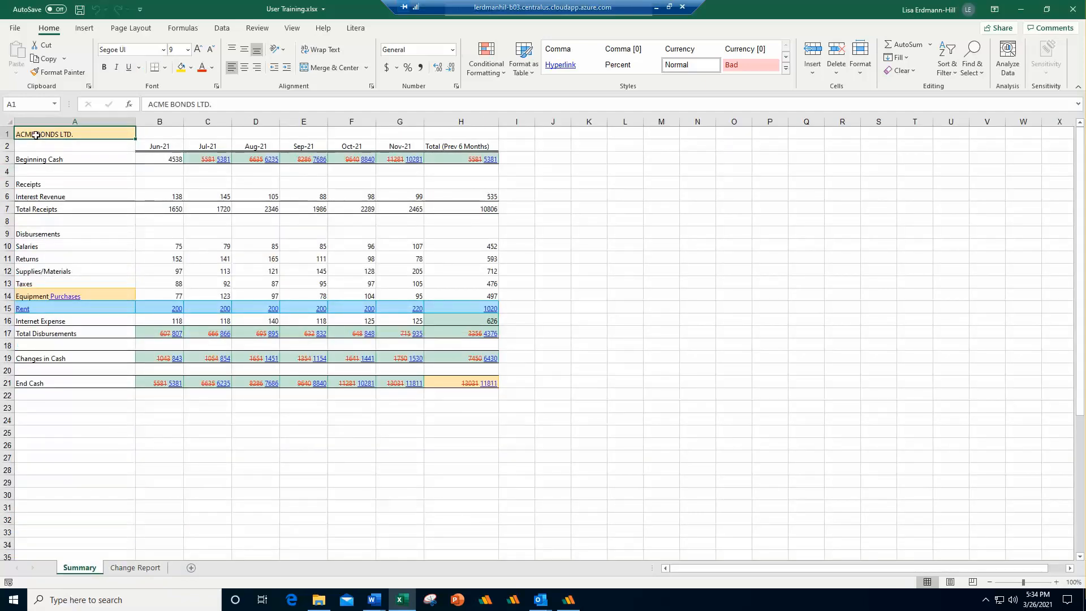
{"action": "left_click", "coordinate": [144, 567]}
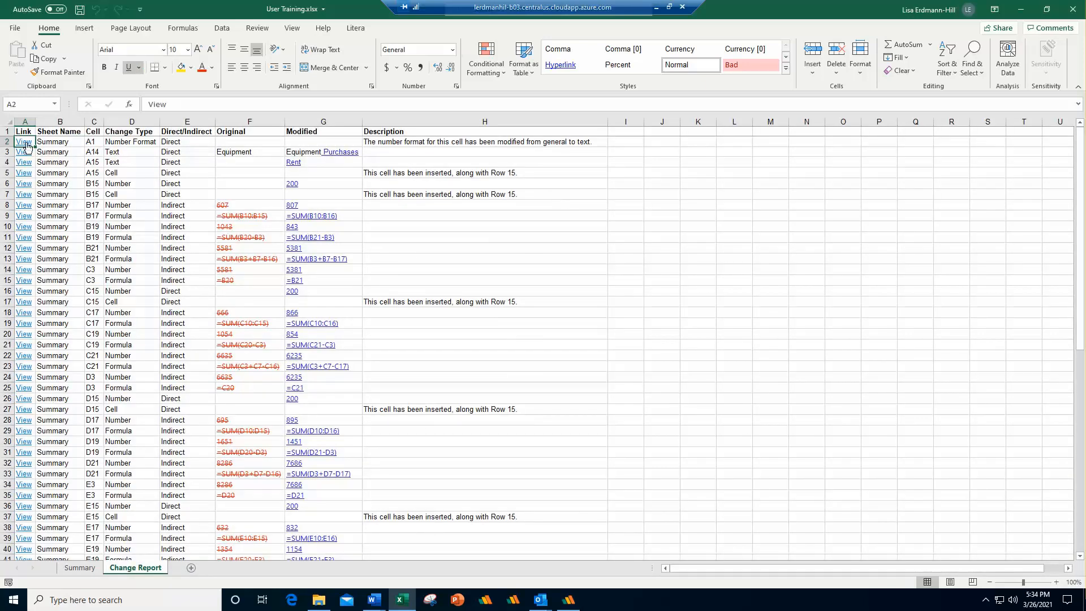
{"action": "left_click", "coordinate": [91, 570]}
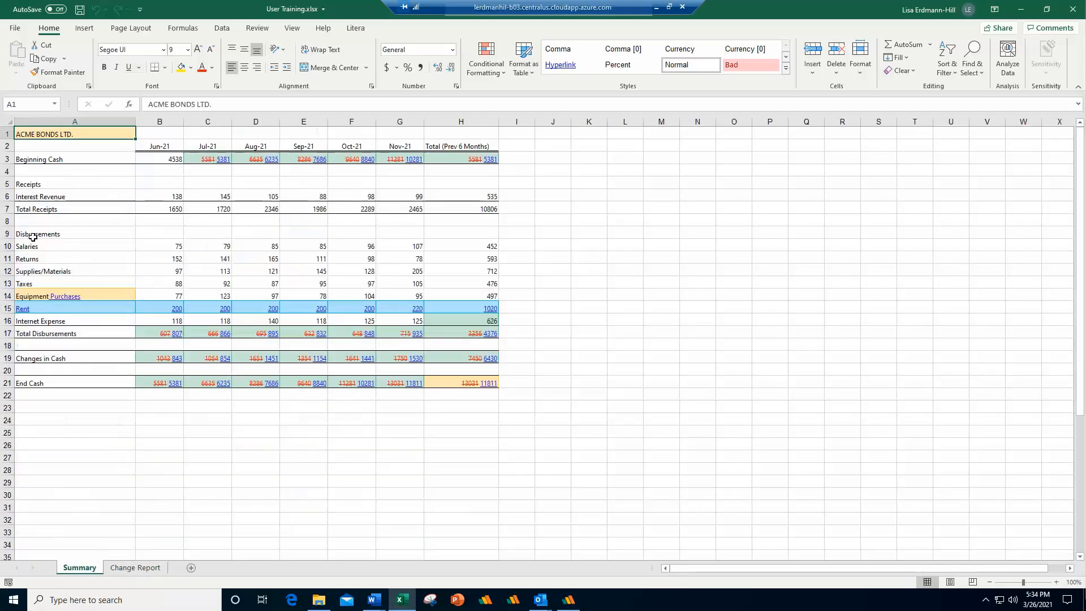
{"action": "left_click", "coordinate": [38, 294]}
{"action": "left_click", "coordinate": [123, 569]}
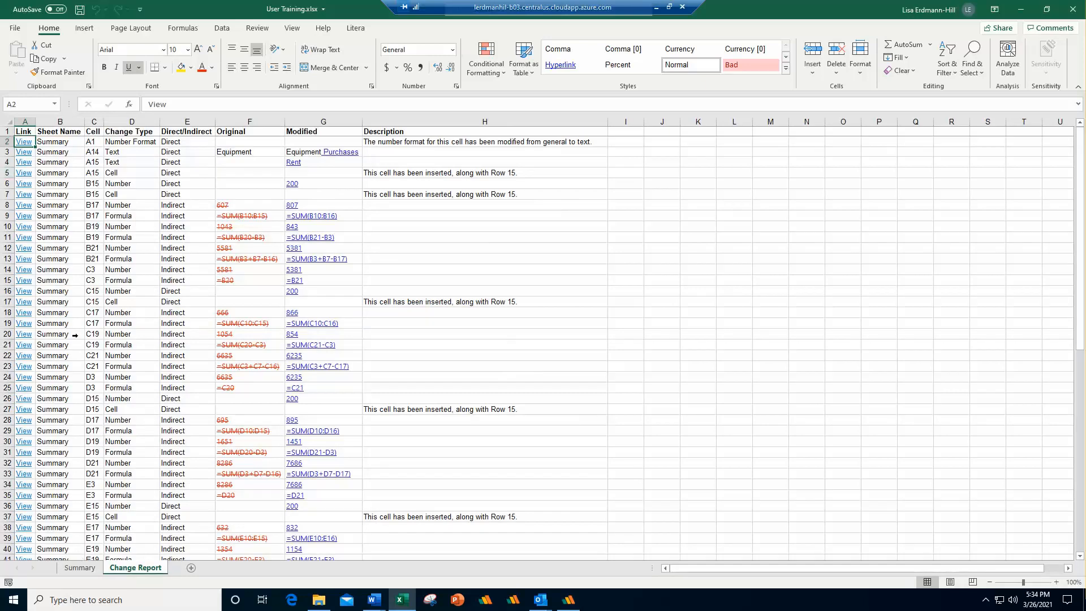
{"action": "left_click", "coordinate": [79, 568]}
{"action": "left_click", "coordinate": [65, 134]}
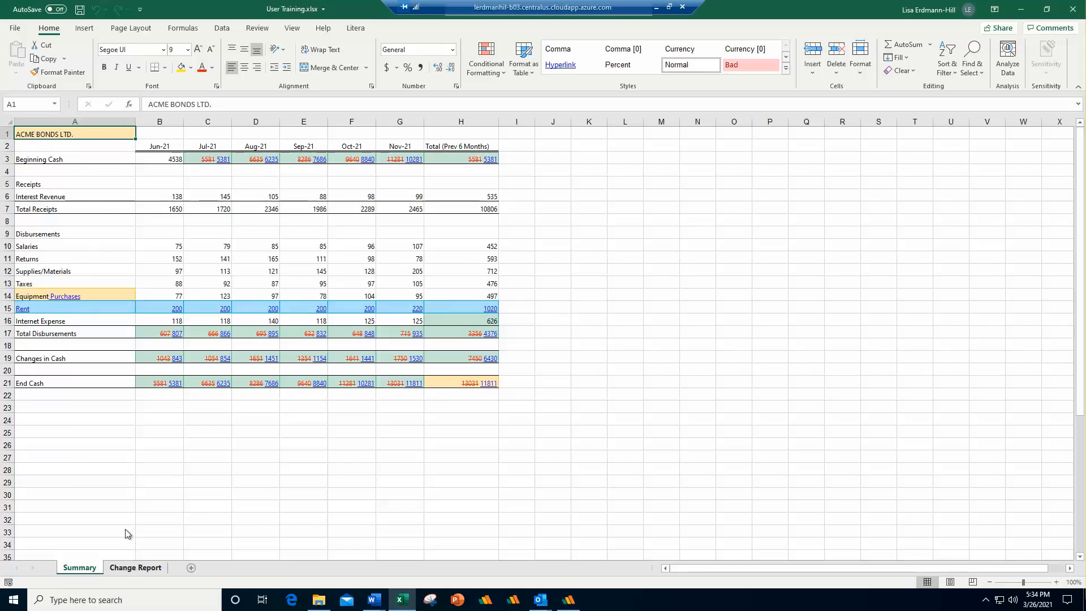
{"action": "left_click", "coordinate": [437, 382]}
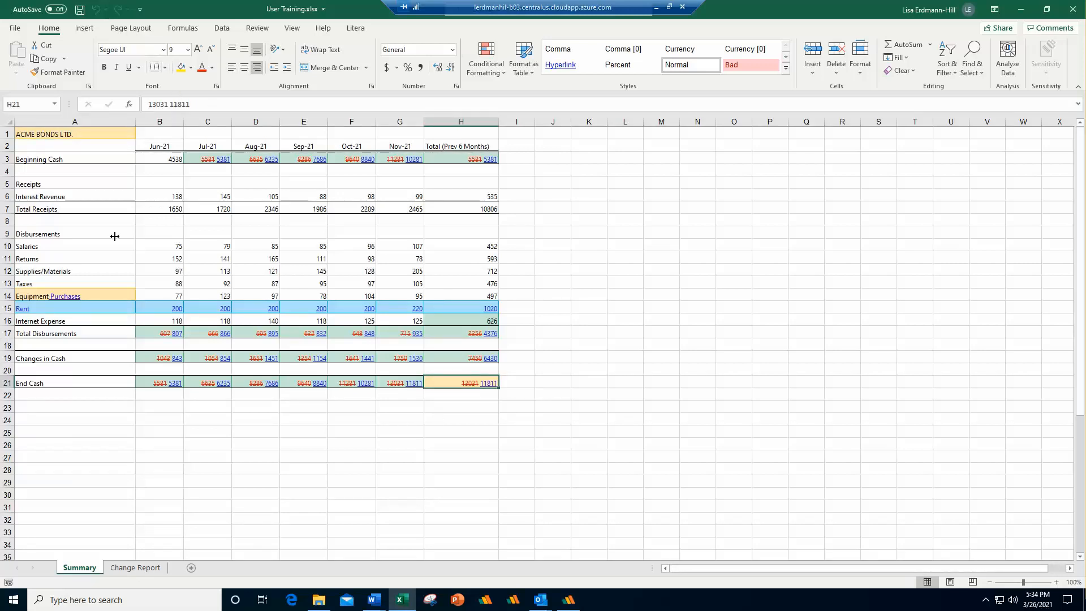
Read through the full list of changes in the Change Report and return to the Summary sheet
{"action": "left_click", "coordinate": [135, 568]}
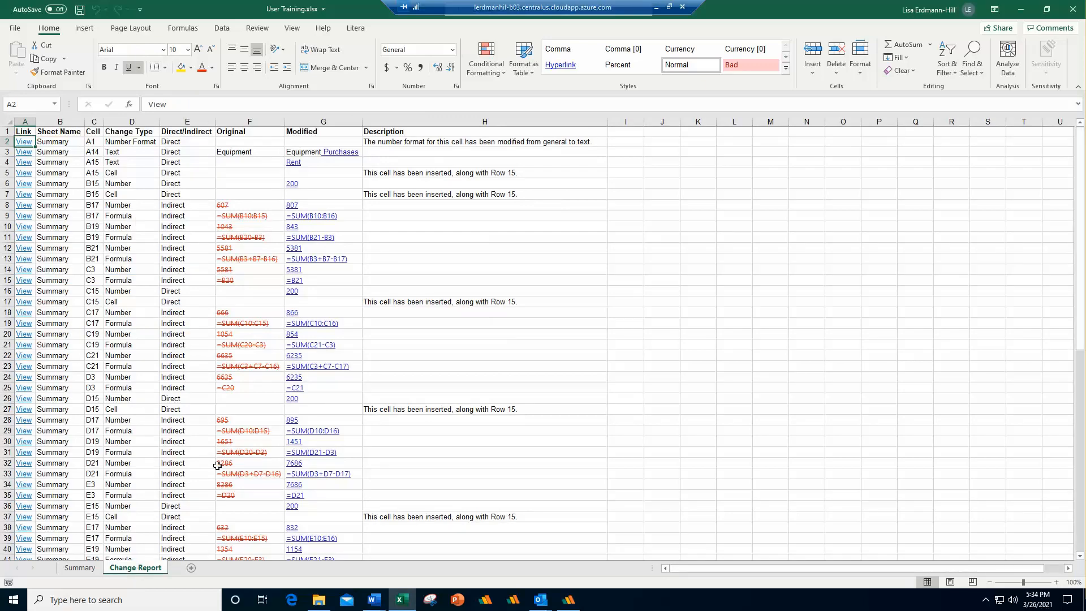
{"action": "scroll", "coordinate": [218, 457], "scroll_direction": "down", "scroll_amount": 5}
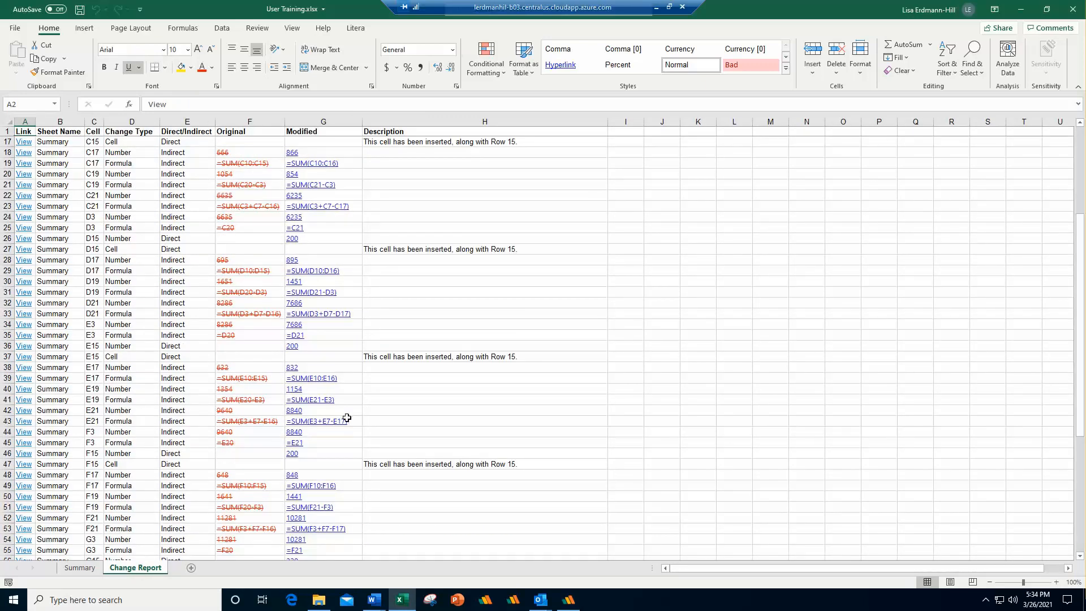
{"action": "scroll", "coordinate": [347, 418], "scroll_direction": "down", "scroll_amount": 5}
{"action": "scroll", "coordinate": [352, 420], "scroll_direction": "down", "scroll_amount": 5}
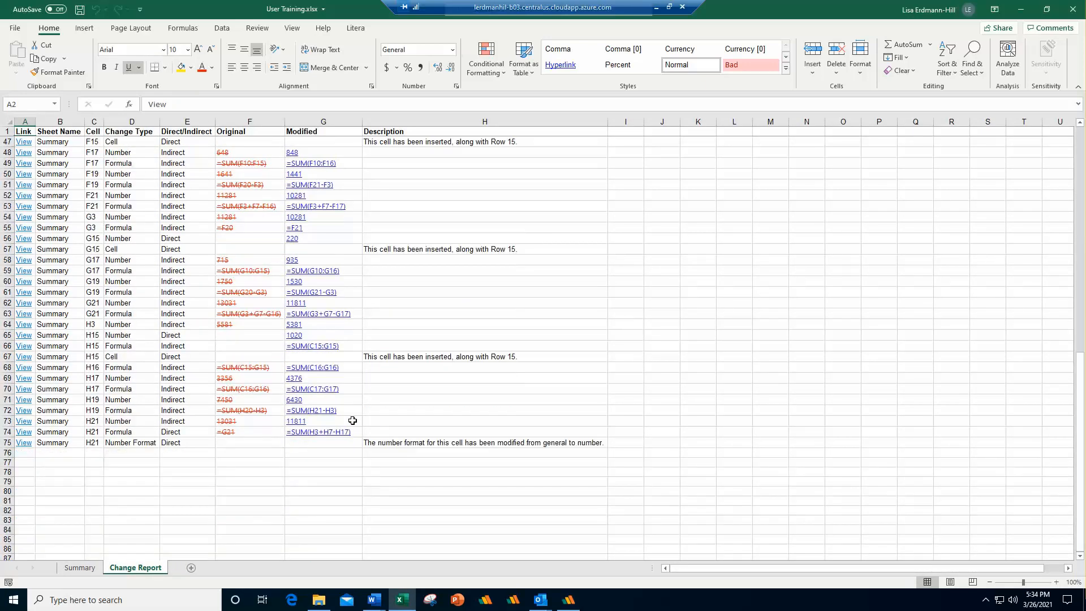
{"action": "scroll", "coordinate": [353, 421], "scroll_direction": "up", "scroll_amount": 15}
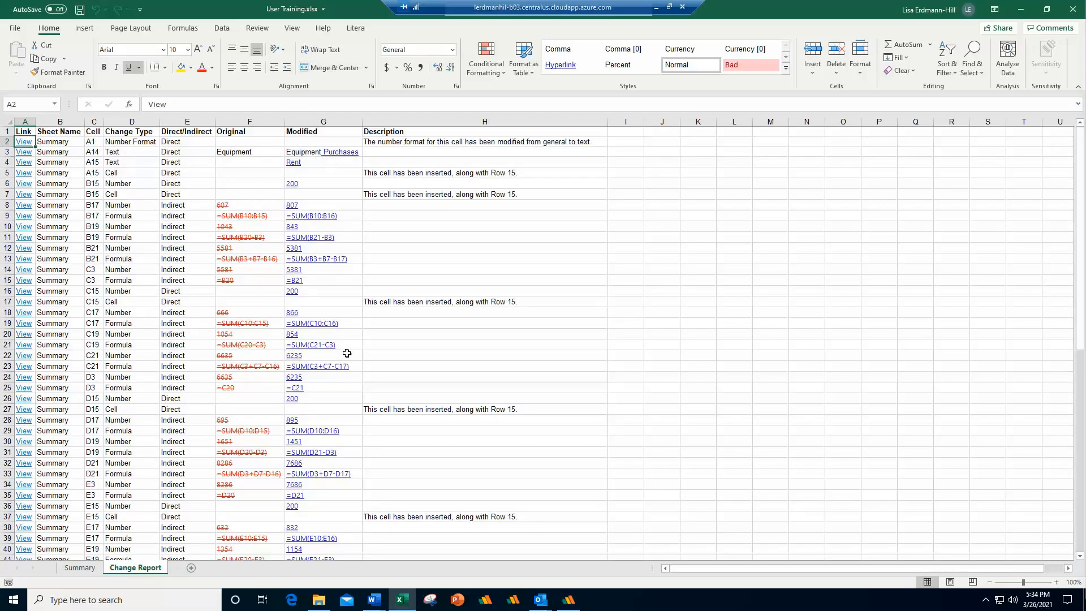
{"action": "scroll", "coordinate": [347, 357], "scroll_direction": "down", "scroll_amount": 8}
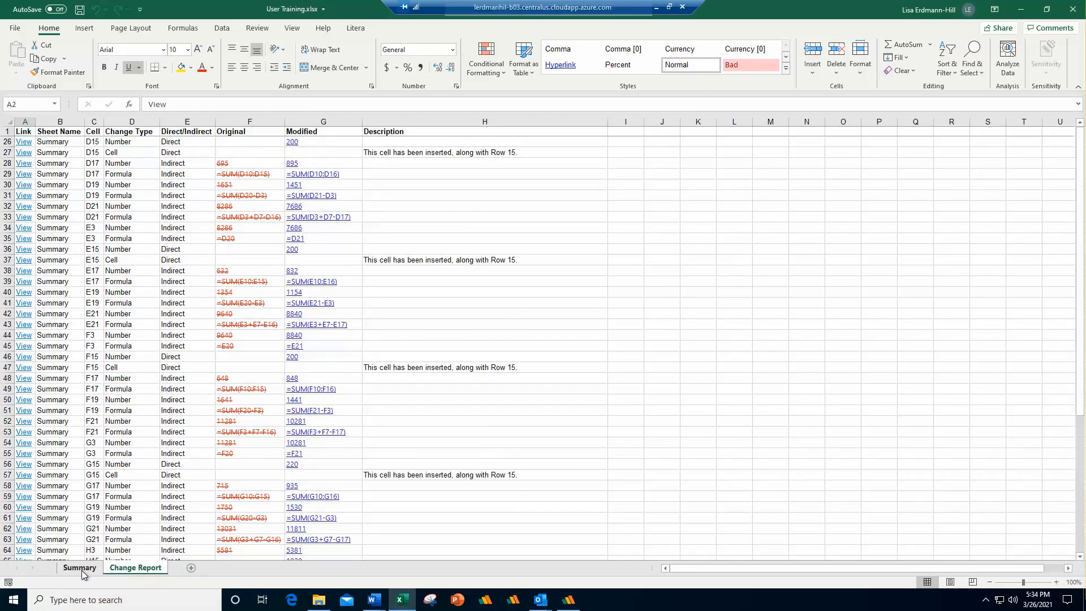
{"action": "left_click", "coordinate": [80, 567]}
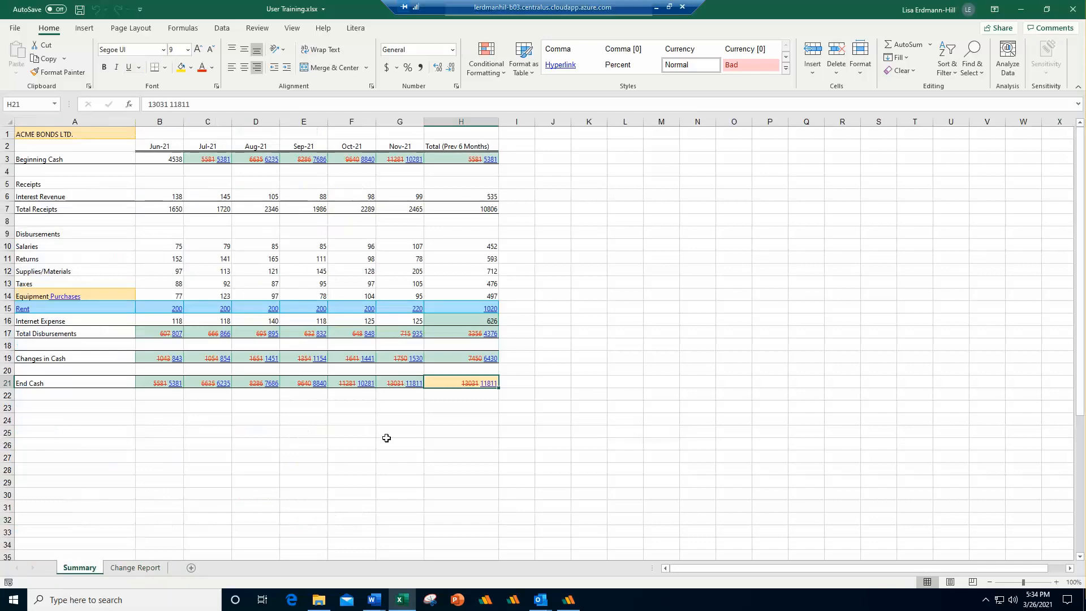
Follow the Change Report's links for the G21 number change, the G21 formula change and the H21 number change
{"action": "left_click", "coordinate": [133, 568]}
{"action": "scroll", "coordinate": [261, 385], "scroll_direction": "down", "scroll_amount": 5}
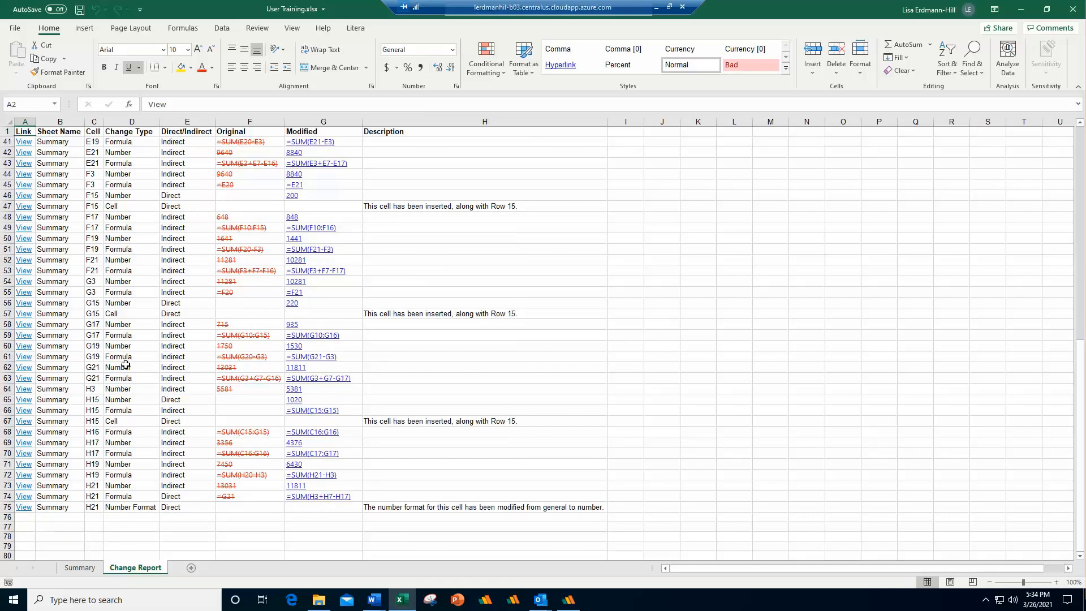
{"action": "left_click", "coordinate": [24, 368]}
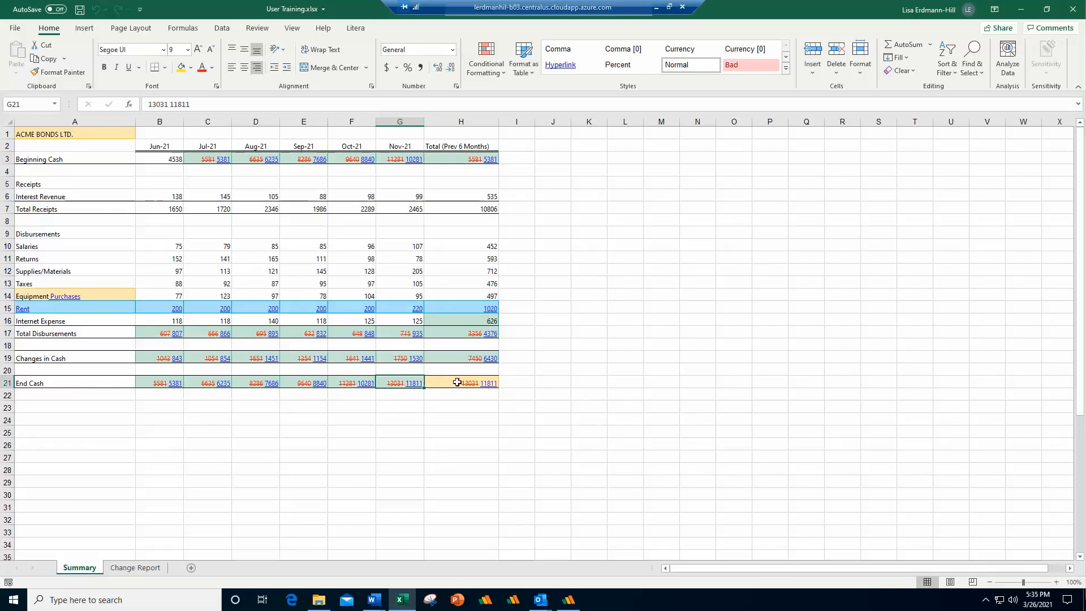
{"action": "left_click", "coordinate": [141, 569]}
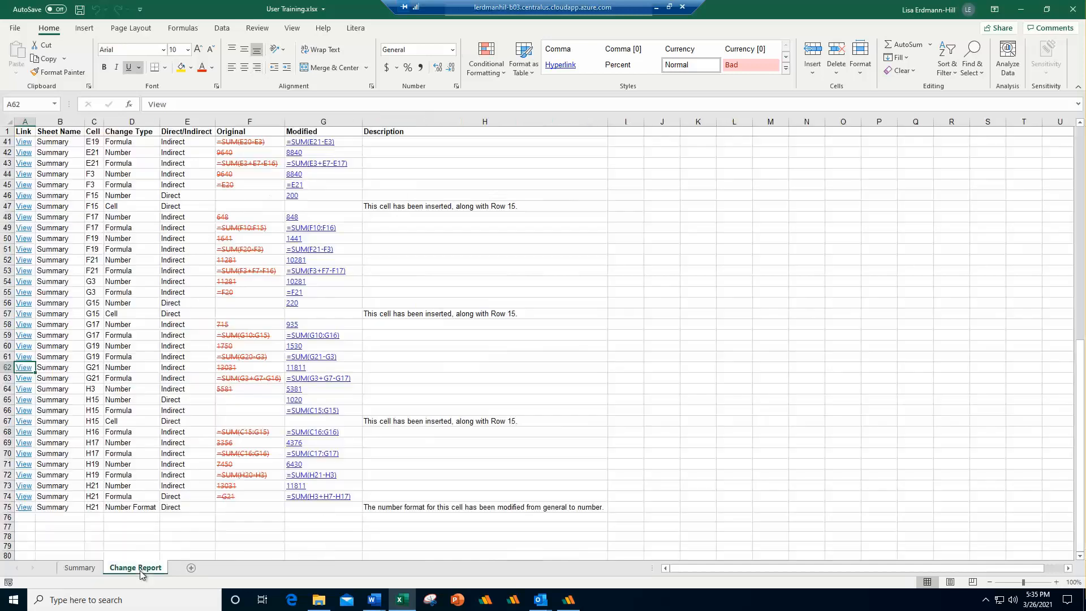
{"action": "left_click", "coordinate": [23, 380]}
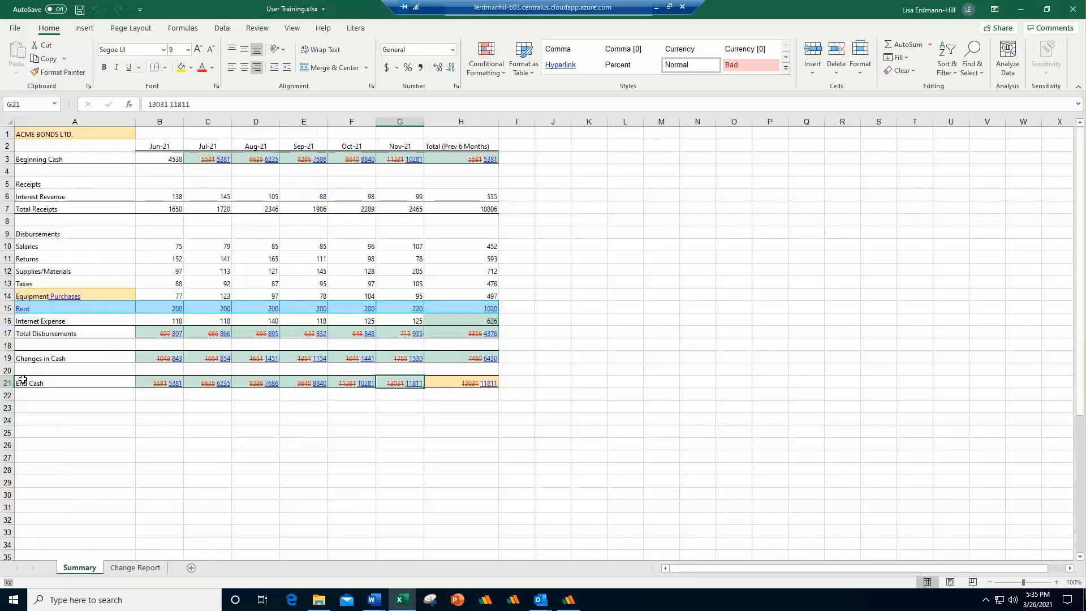
{"action": "left_click", "coordinate": [149, 569]}
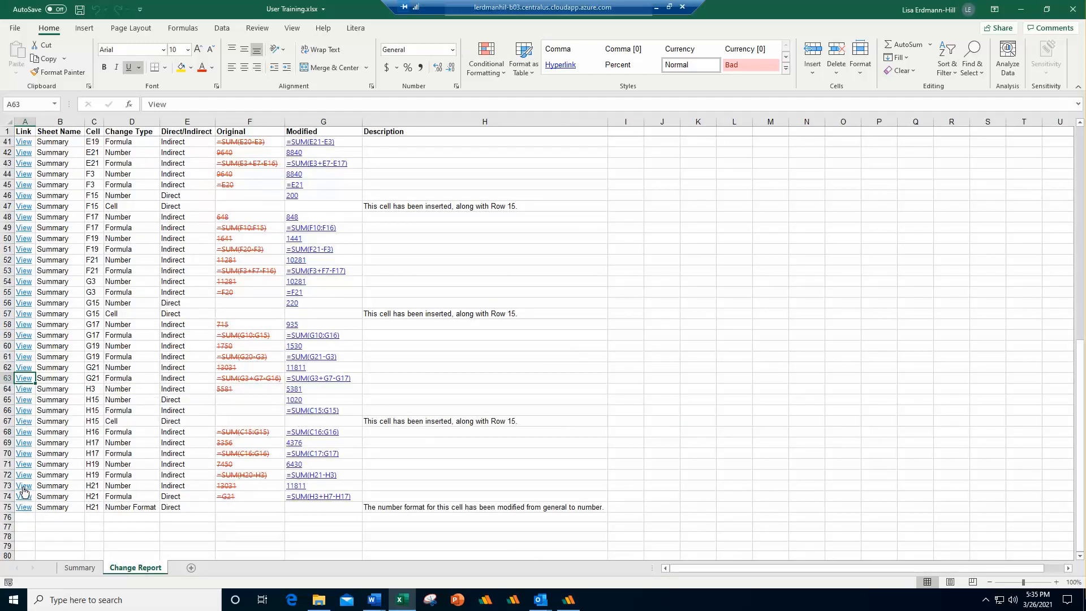
{"action": "left_click", "coordinate": [22, 486]}
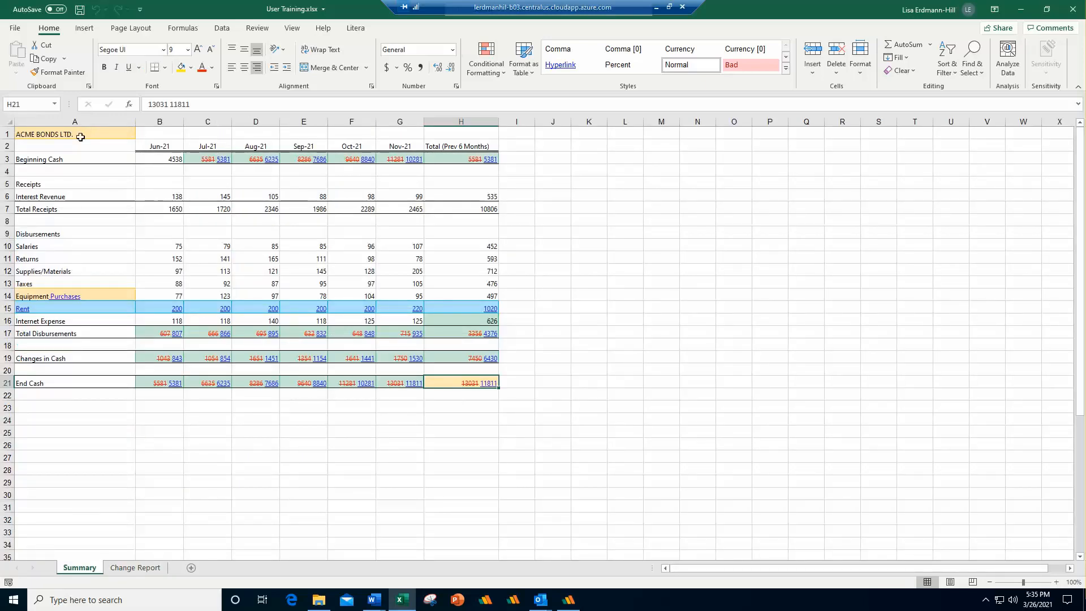
Go back to the start of the Change Report and follow the link for the A1 number format change
{"action": "left_click", "coordinate": [134, 569]}
{"action": "scroll", "coordinate": [265, 344], "scroll_direction": "up", "scroll_amount": 13}
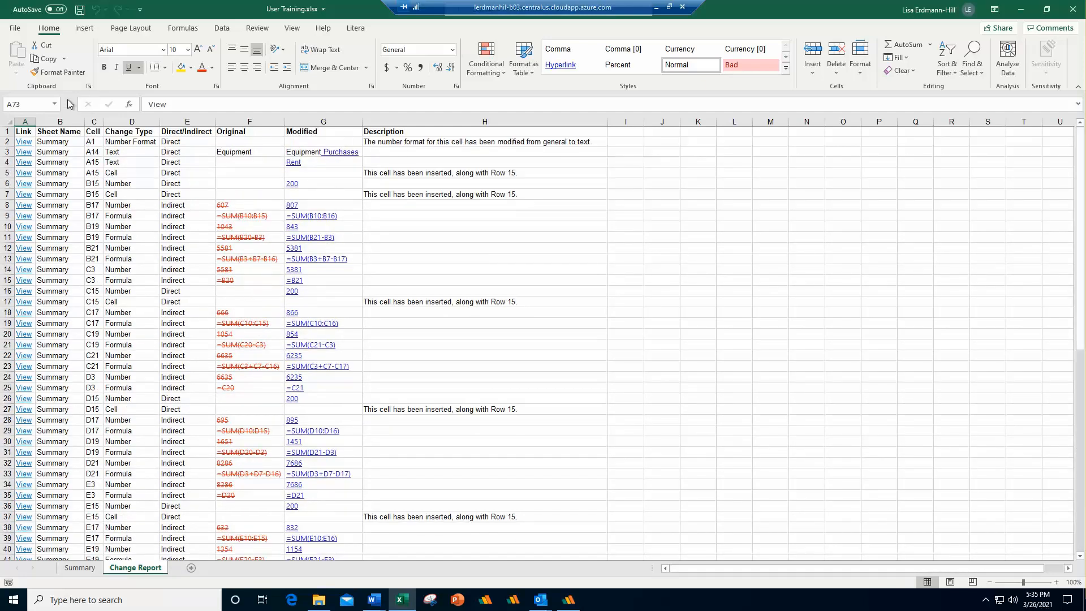
{"action": "left_click", "coordinate": [23, 146]}
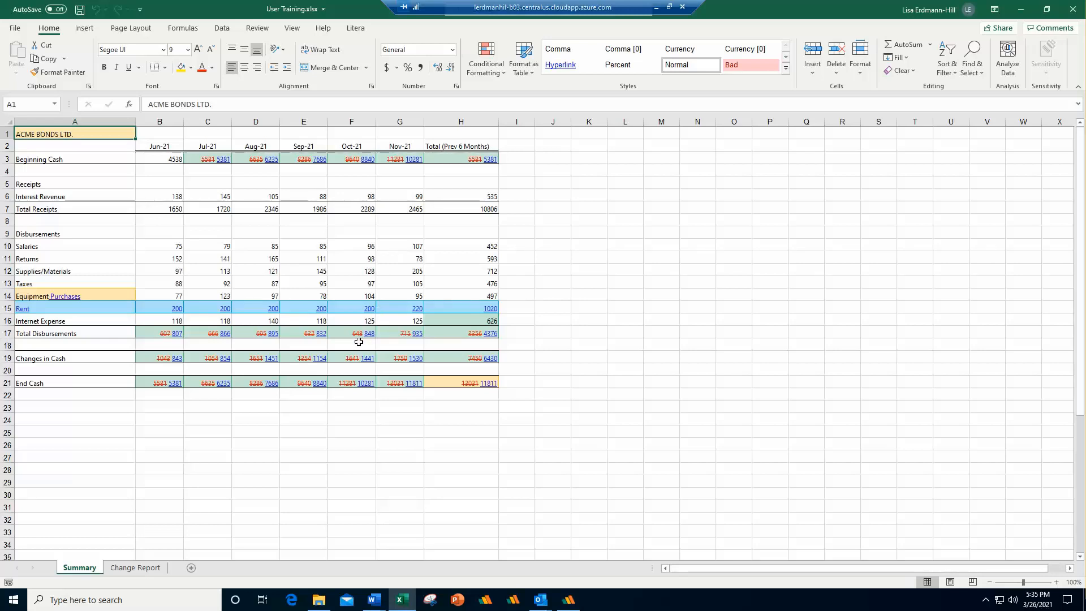
Inspect the July to October Beginning Cash changes and September's Total Disbursements in the Summary sheet, and close the exported workbook
{"action": "scroll", "coordinate": [357, 336], "scroll_direction": "down", "scroll_amount": 3}
{"action": "scroll", "coordinate": [357, 334], "scroll_direction": "up", "scroll_amount": 3}
{"action": "left_click", "coordinate": [207, 158]}
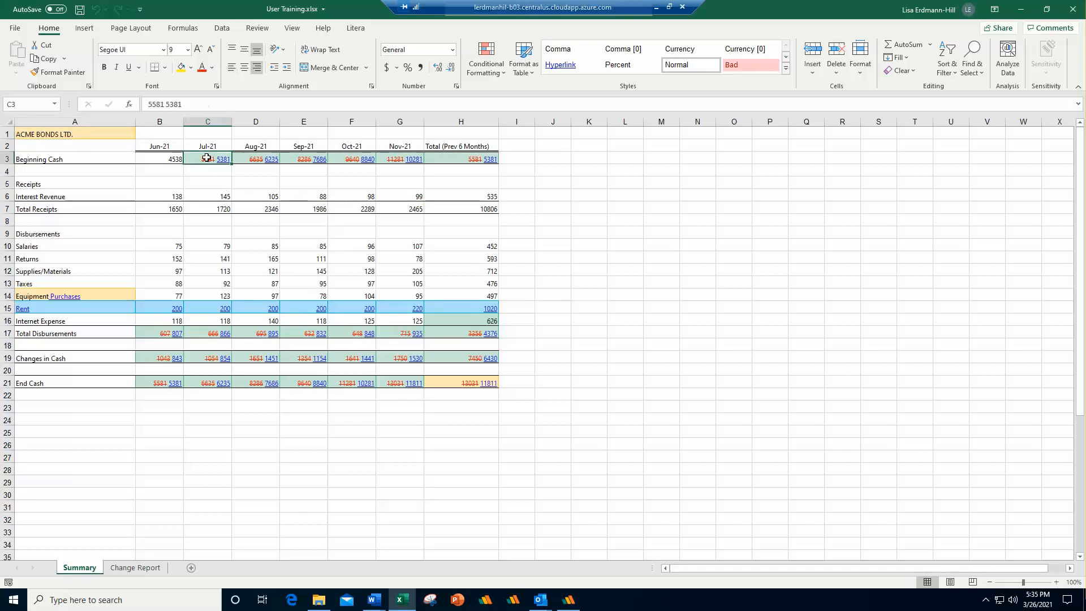
{"action": "left_click", "coordinate": [254, 161]}
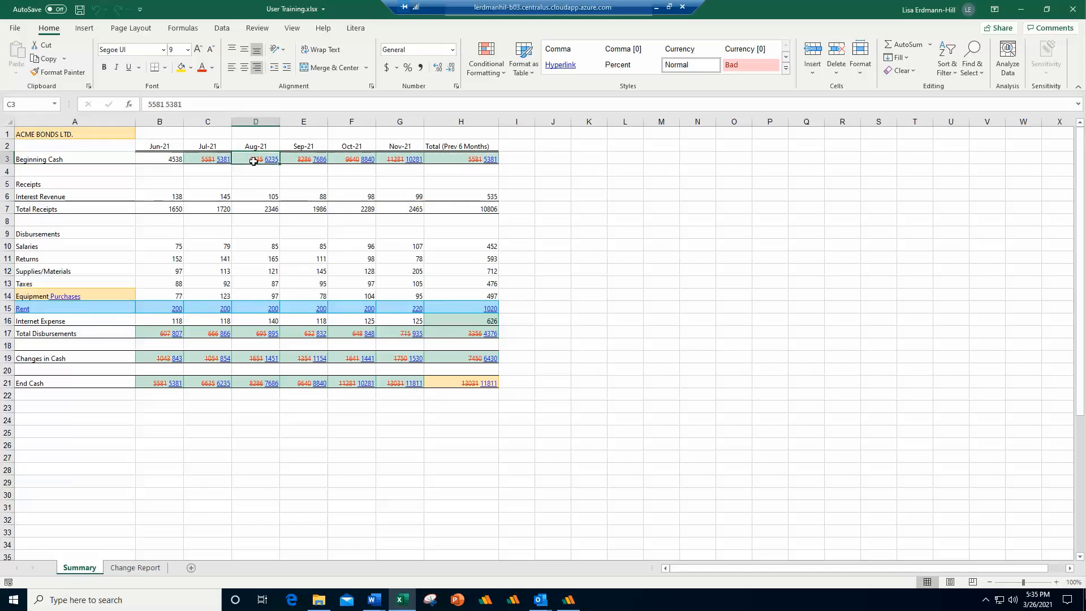
{"action": "left_click", "coordinate": [293, 159]}
{"action": "left_click", "coordinate": [347, 158]}
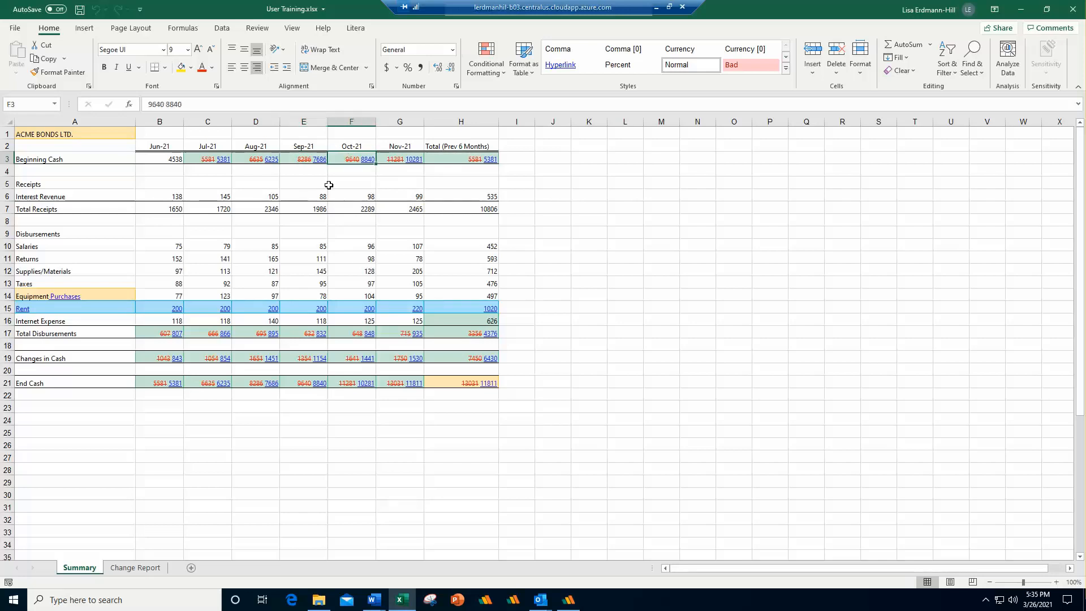
{"action": "left_click", "coordinate": [302, 333]}
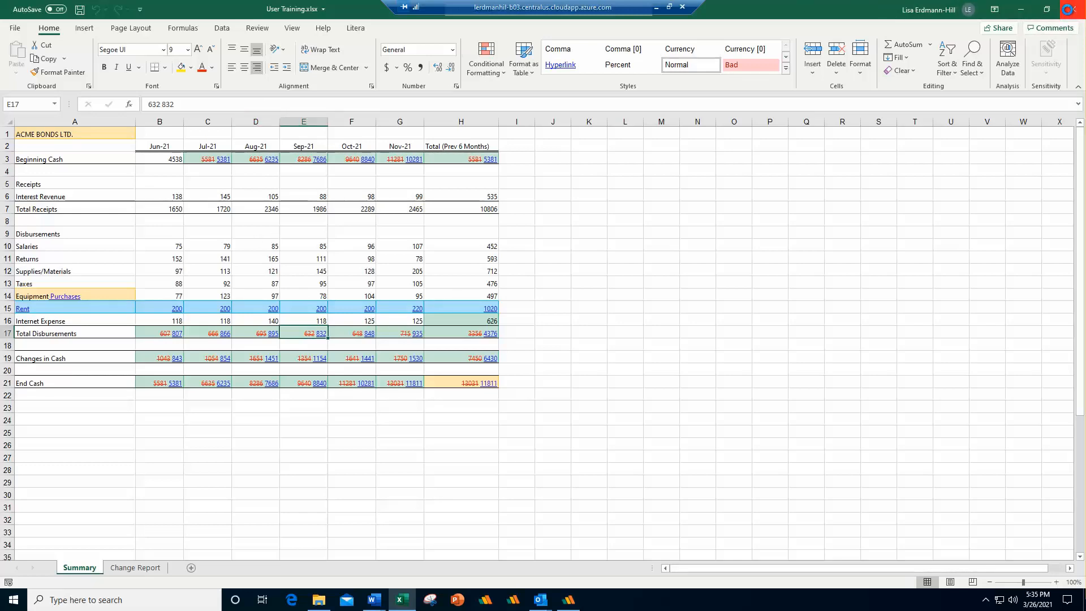
{"action": "left_click", "coordinate": [1072, 12]}
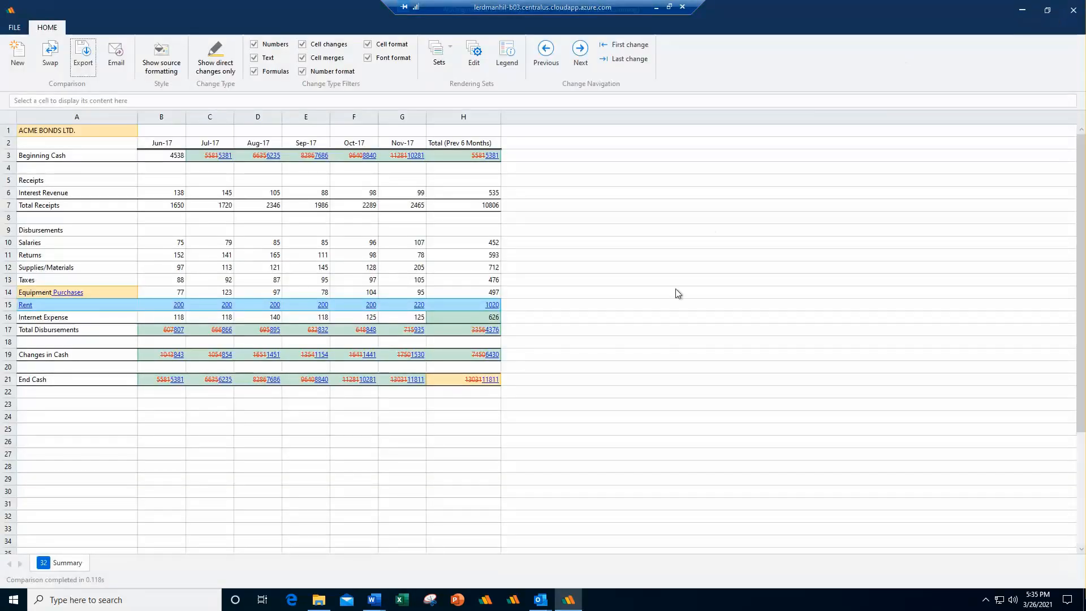